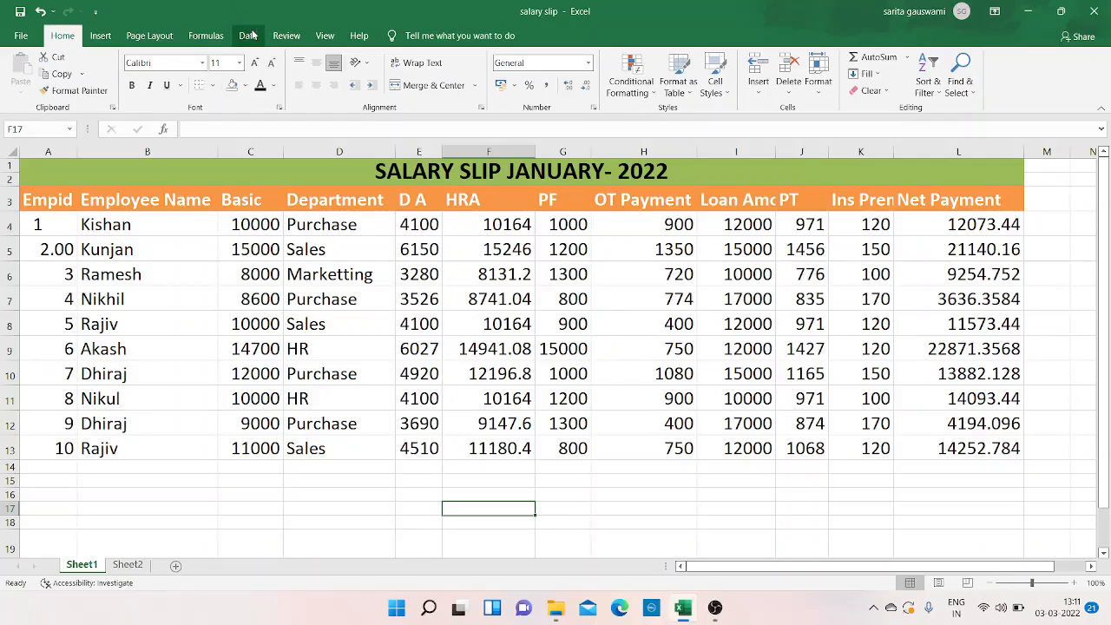
{"action": "key", "text": "super+plus"}
{"action": "left_click", "coordinate": [252, 38]}
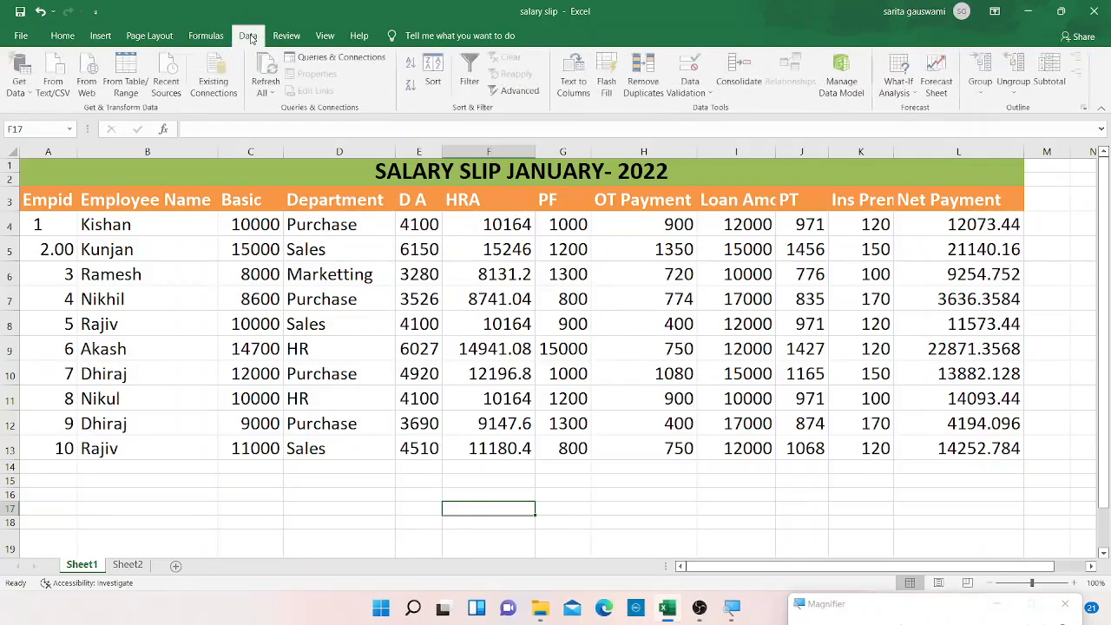
{"action": "key", "text": "super+plus"}
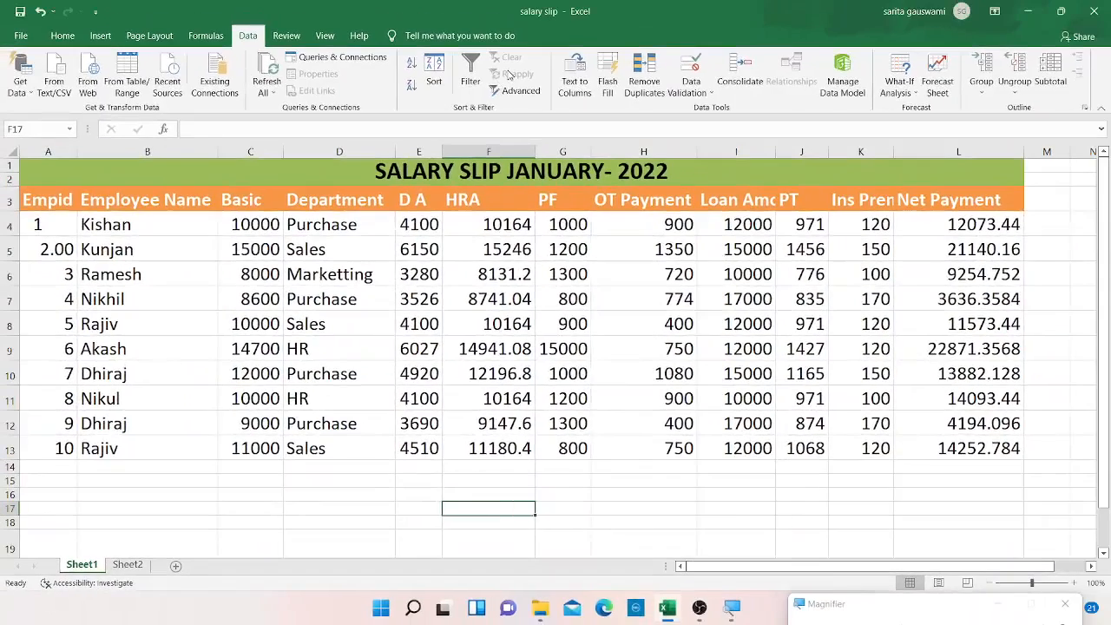
{"action": "left_click", "coordinate": [170, 203]}
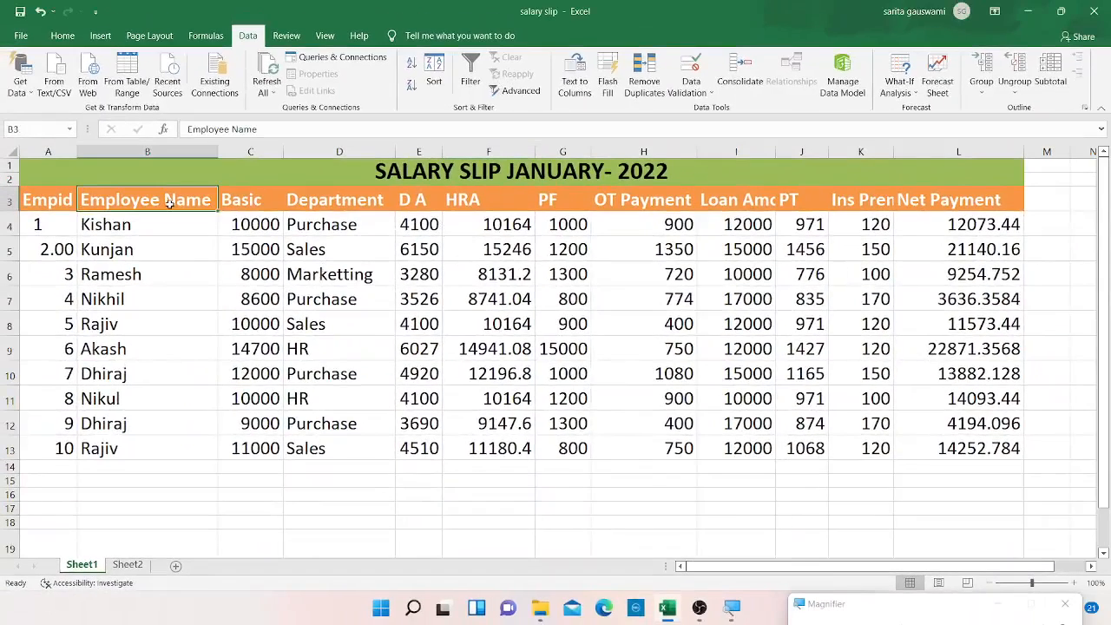
{"action": "left_click", "coordinate": [69, 201]}
{"action": "key", "text": "ctrl+a"}
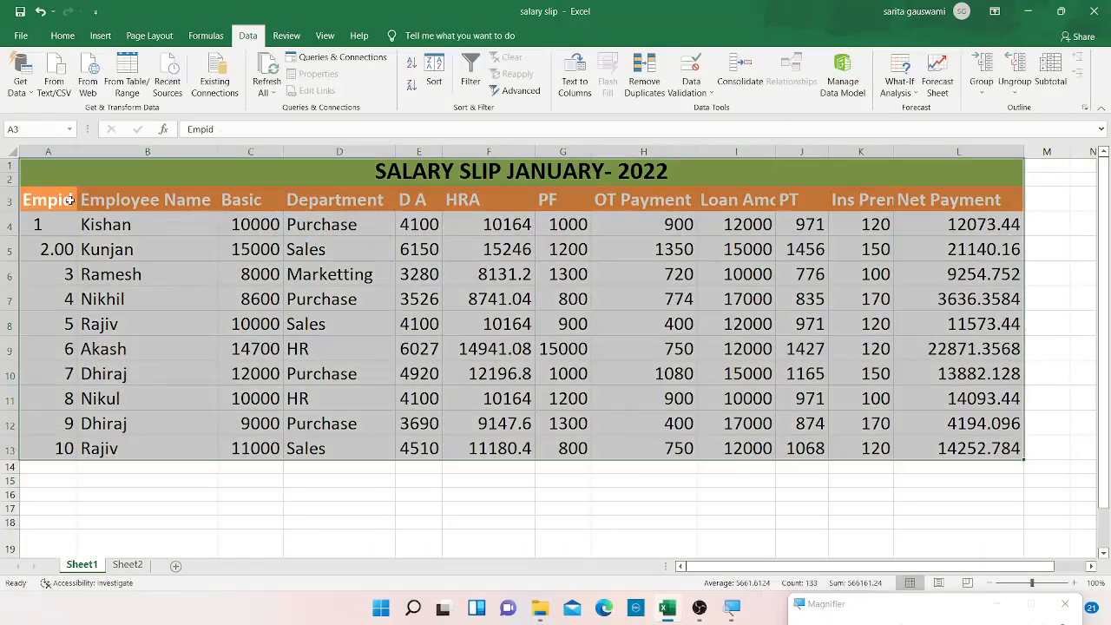
{"action": "left_click", "coordinate": [170, 244]}
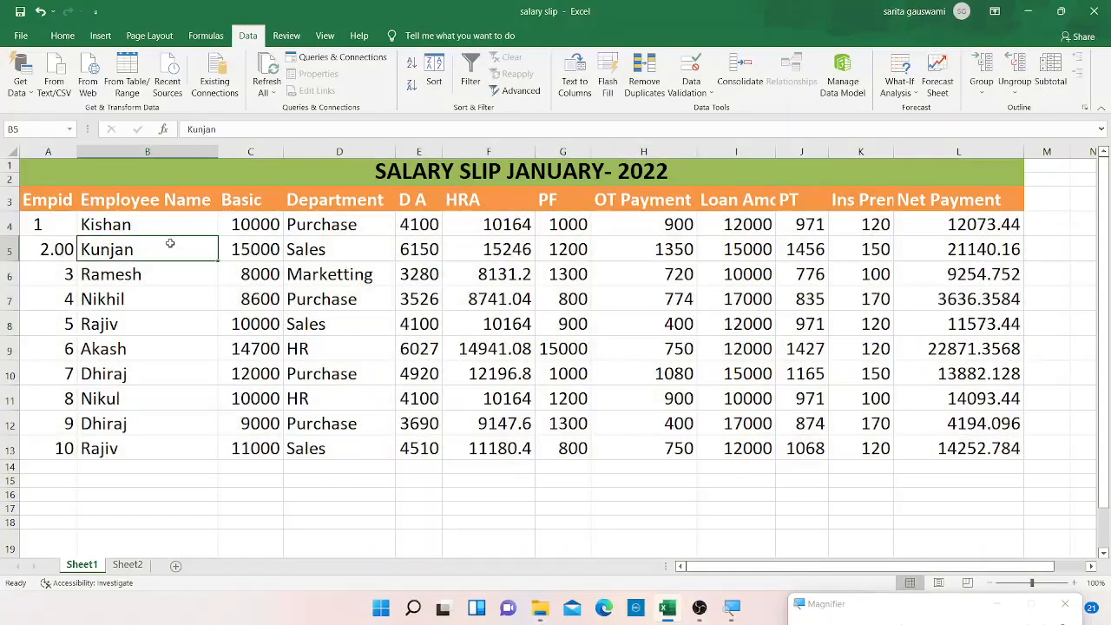
{"action": "key", "text": "ctrl+a"}
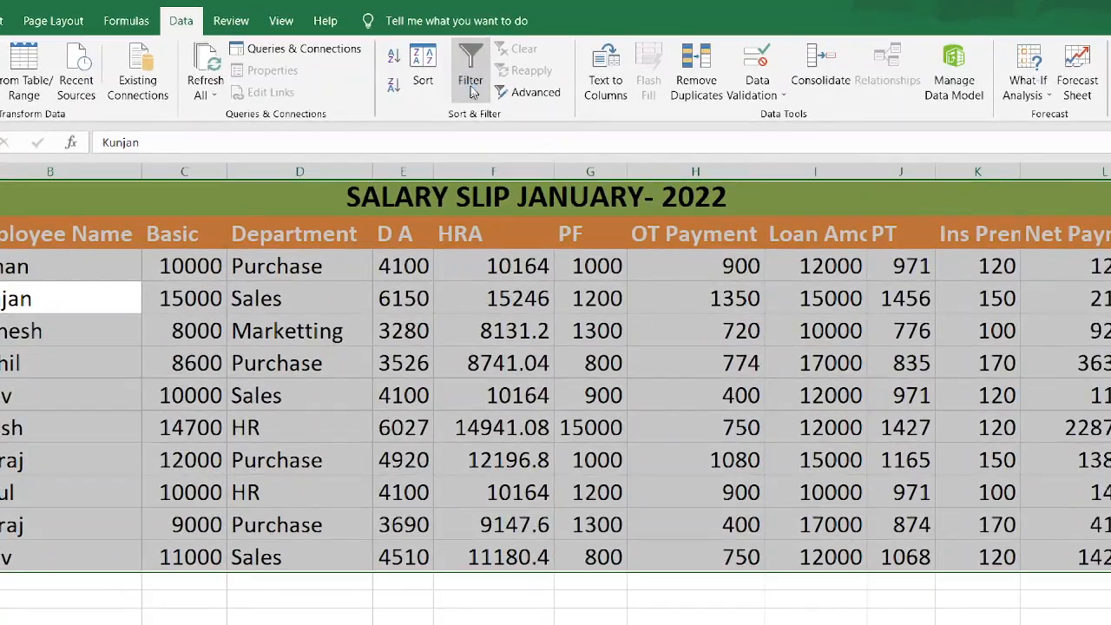
{"action": "left_click", "coordinate": [405, 429]}
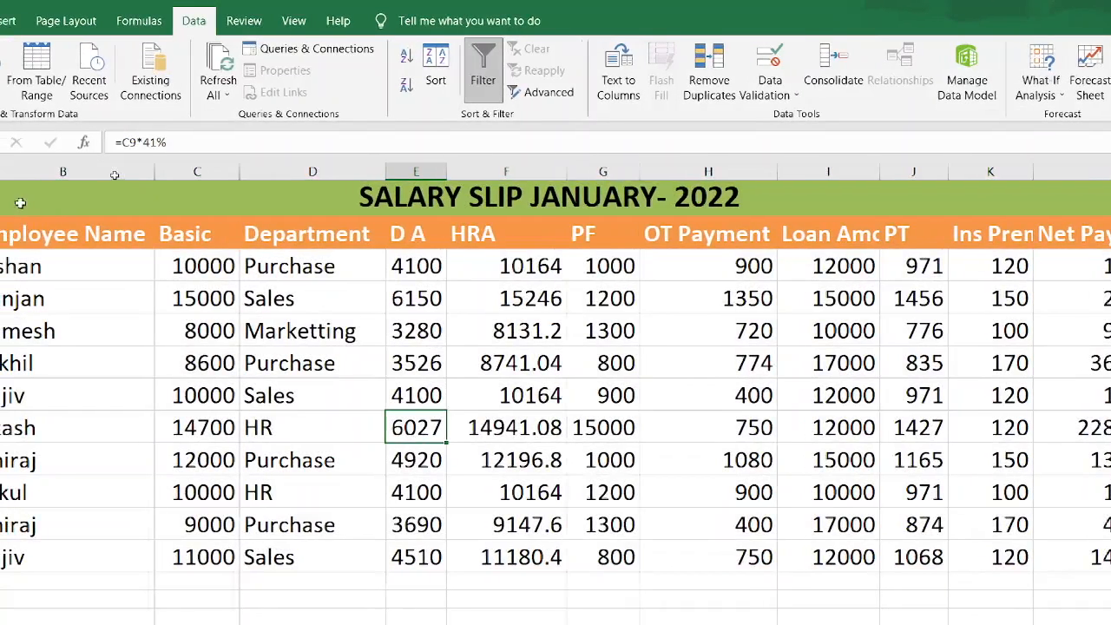
{"action": "left_click", "coordinate": [47, 240]}
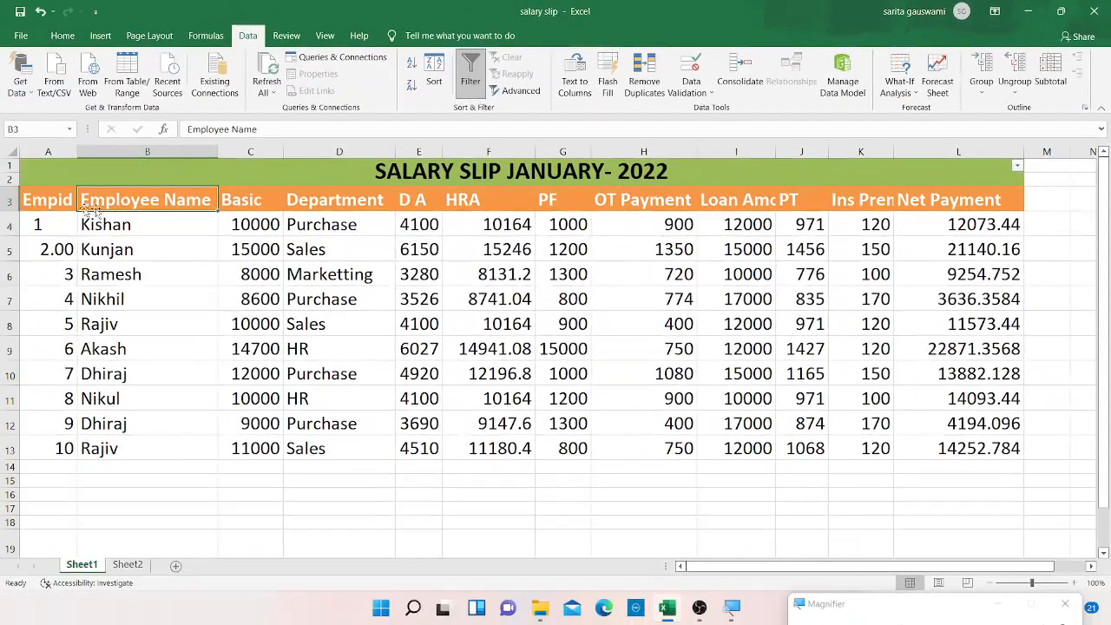
{"action": "left_click", "coordinate": [46, 207]}
{"action": "key", "text": "Up"}
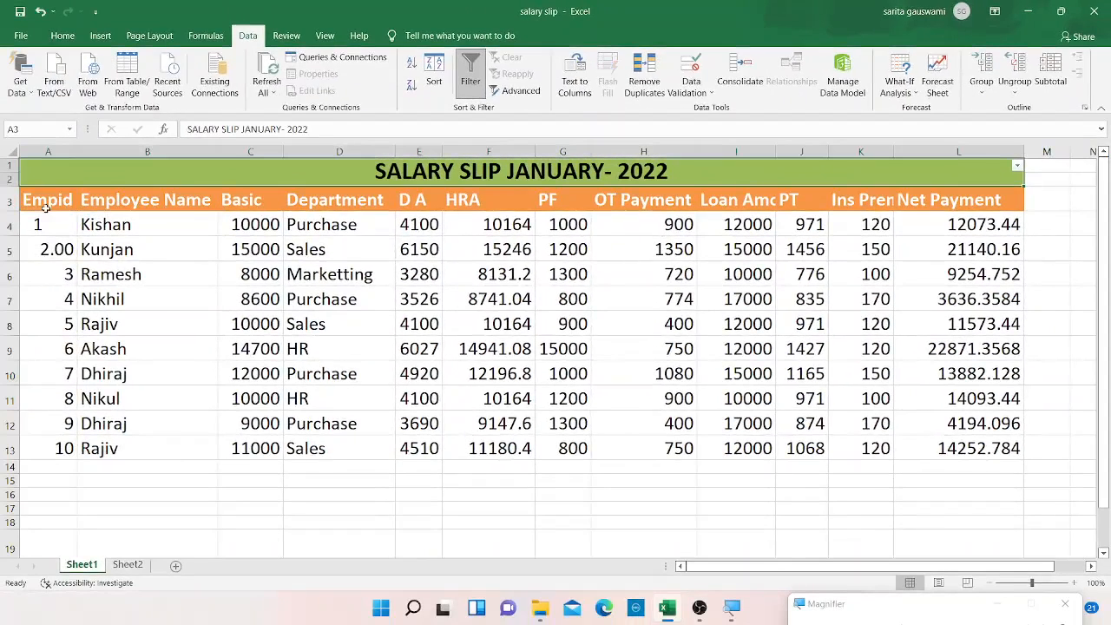
{"action": "left_click", "coordinate": [51, 201]}
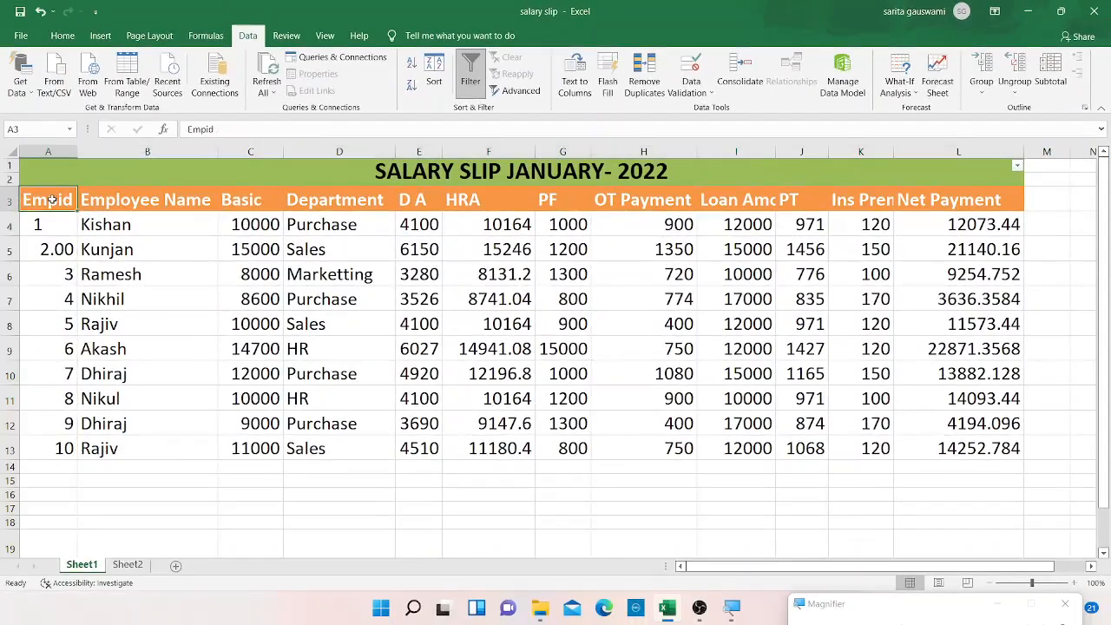
{"action": "key", "text": "shift+Down"}
{"action": "key", "text": "shift+Down"}
{"action": "key", "text": "shift+Down"}
{"action": "key", "text": "shift+Down"}
{"action": "key", "text": "shift+Down"}
{"action": "key", "text": "shift+Down"}
{"action": "key", "text": "shift+Down"}
{"action": "key", "text": "shift+Down"}
{"action": "key", "text": "shift+Down"}
{"action": "key", "text": "shift+Down"}
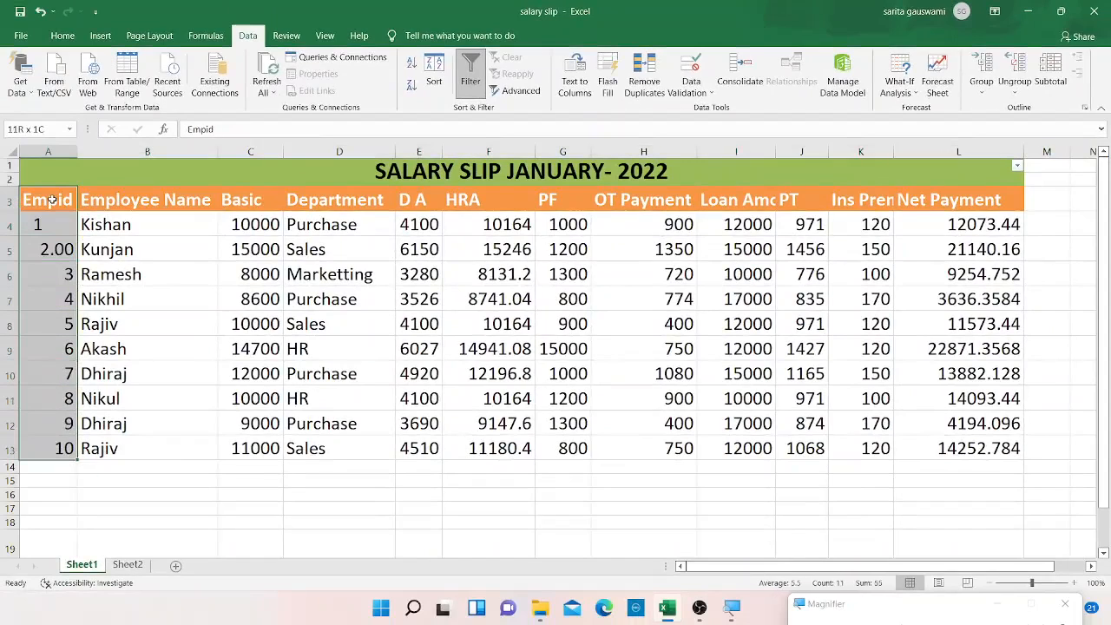
{"action": "key", "text": "shift+Right"}
{"action": "key", "text": "shift+Right"}
{"action": "key", "text": "shift+Right"}
{"action": "key", "text": "shift+Right"}
{"action": "key", "text": "shift+Right"}
{"action": "key", "text": "shift+Right"}
{"action": "key", "text": "shift+Right"}
{"action": "key", "text": "shift+Right"}
{"action": "key", "text": "shift+Right"}
{"action": "key", "text": "shift+Right"}
{"action": "key", "text": "shift+Right"}
{"action": "key", "text": "shift+Right"}
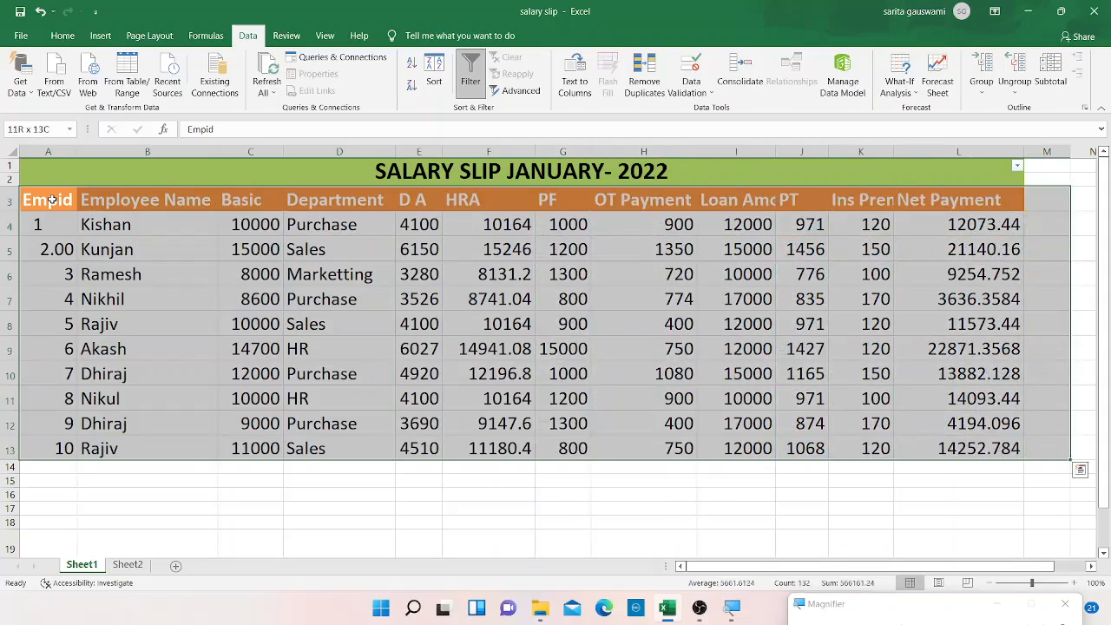
{"action": "key", "text": "shift+Left"}
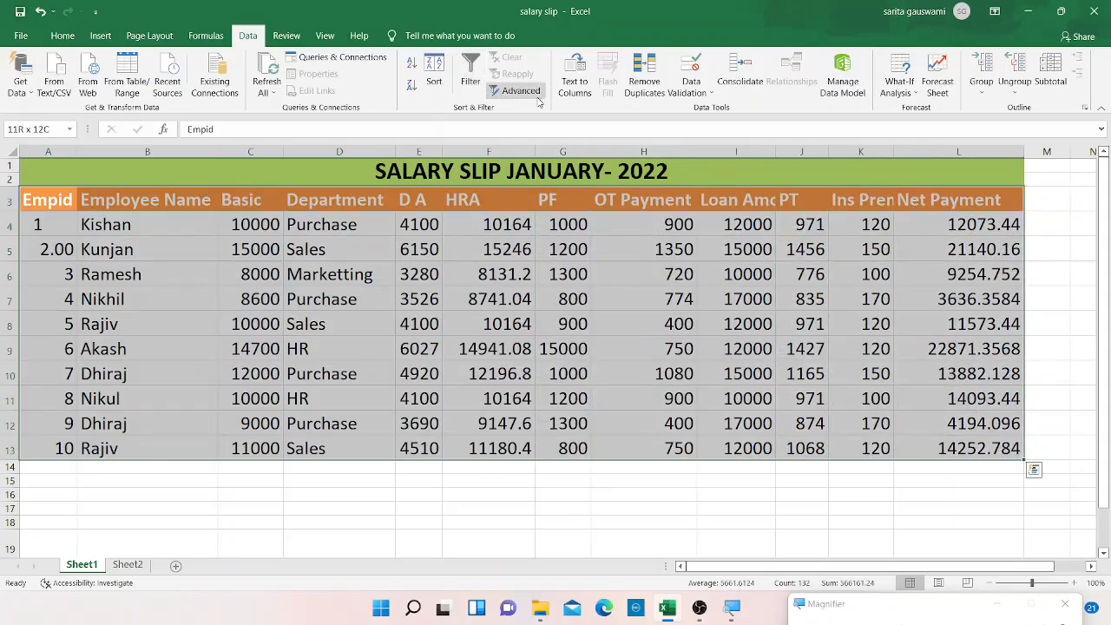
{"action": "left_click", "coordinate": [531, 378]}
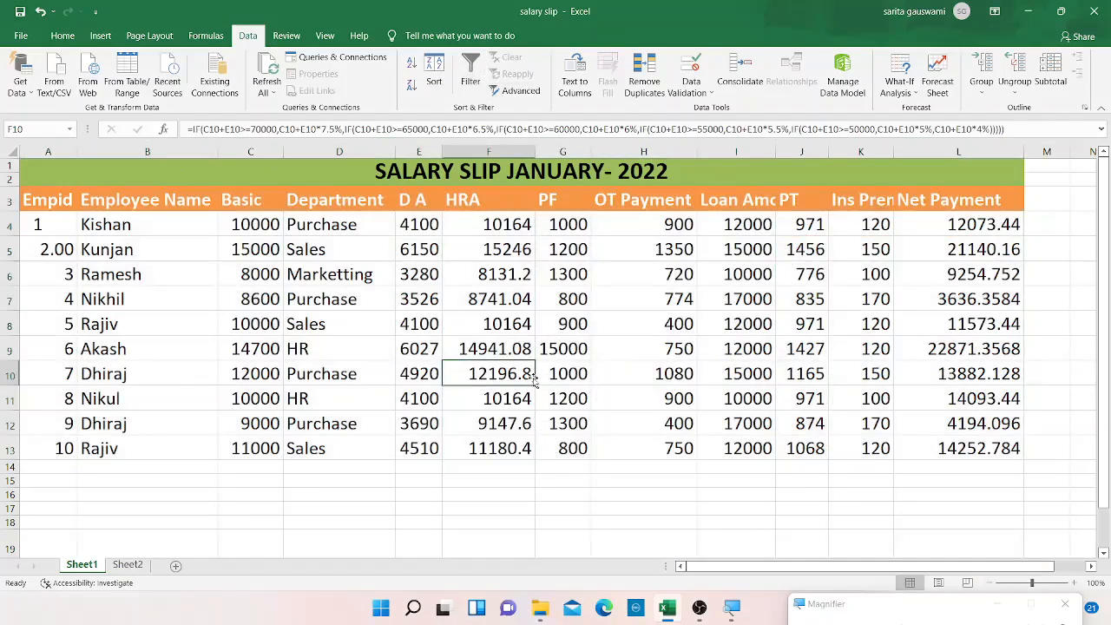
Try adding filter buttons to the salary table headers, then switch the filters off again.
{"action": "left_click", "coordinate": [43, 202]}
{"action": "key", "text": "shift+Right"}
{"action": "key", "text": "shift+Right"}
{"action": "key", "text": "shift+Right"}
{"action": "key", "text": "shift+Right"}
{"action": "key", "text": "shift+Right"}
{"action": "key", "text": "shift+Right"}
{"action": "key", "text": "shift+Right"}
{"action": "key", "text": "shift+Right"}
{"action": "key", "text": "shift+Right"}
{"action": "key", "text": "shift+Right"}
{"action": "key", "text": "shift+Right"}
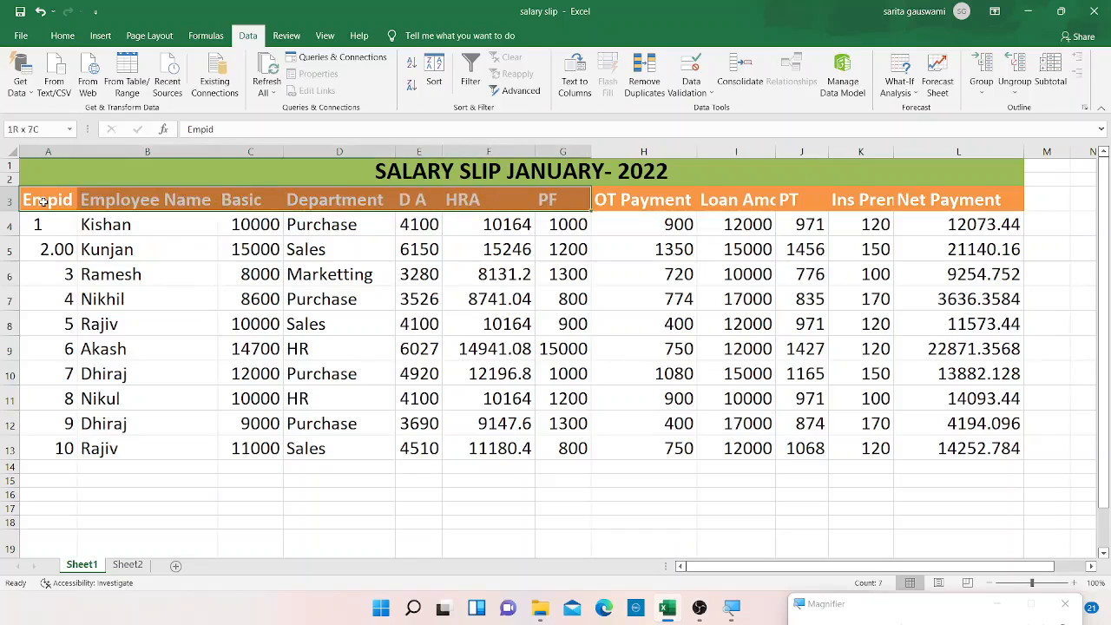
{"action": "key", "text": "shift+Down"}
{"action": "key", "text": "shift+Down"}
{"action": "key", "text": "shift+Down"}
{"action": "key", "text": "shift+Down"}
{"action": "key", "text": "shift+Down"}
{"action": "key", "text": "shift+Down"}
{"action": "key", "text": "shift+Down"}
{"action": "key", "text": "shift+Down"}
{"action": "key", "text": "shift+Down"}
{"action": "key", "text": "shift+Down"}
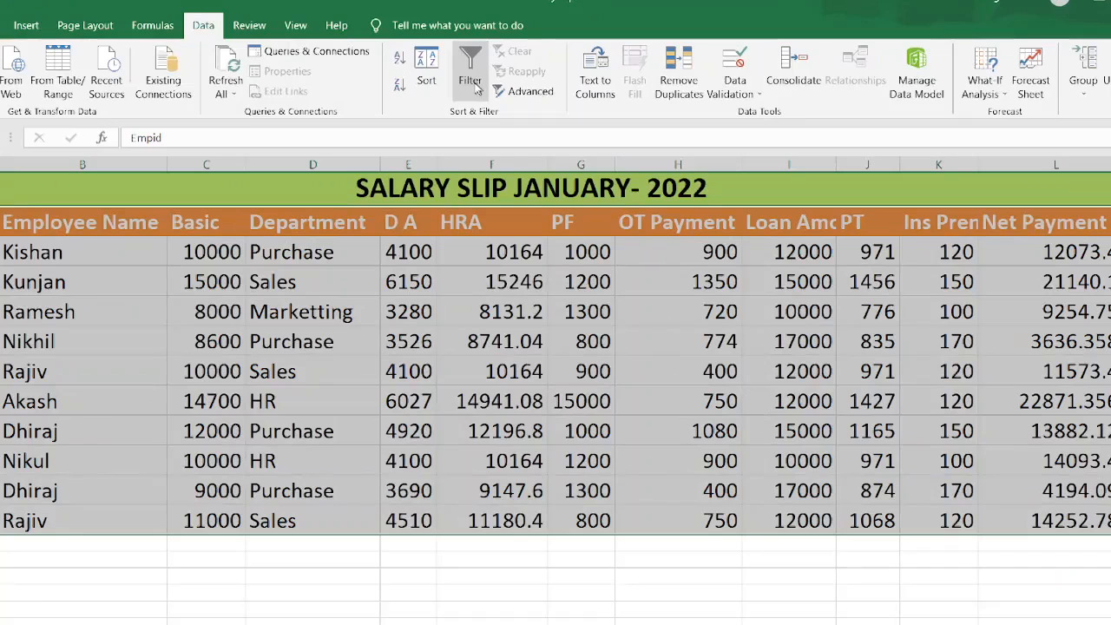
{"action": "left_click", "coordinate": [475, 88]}
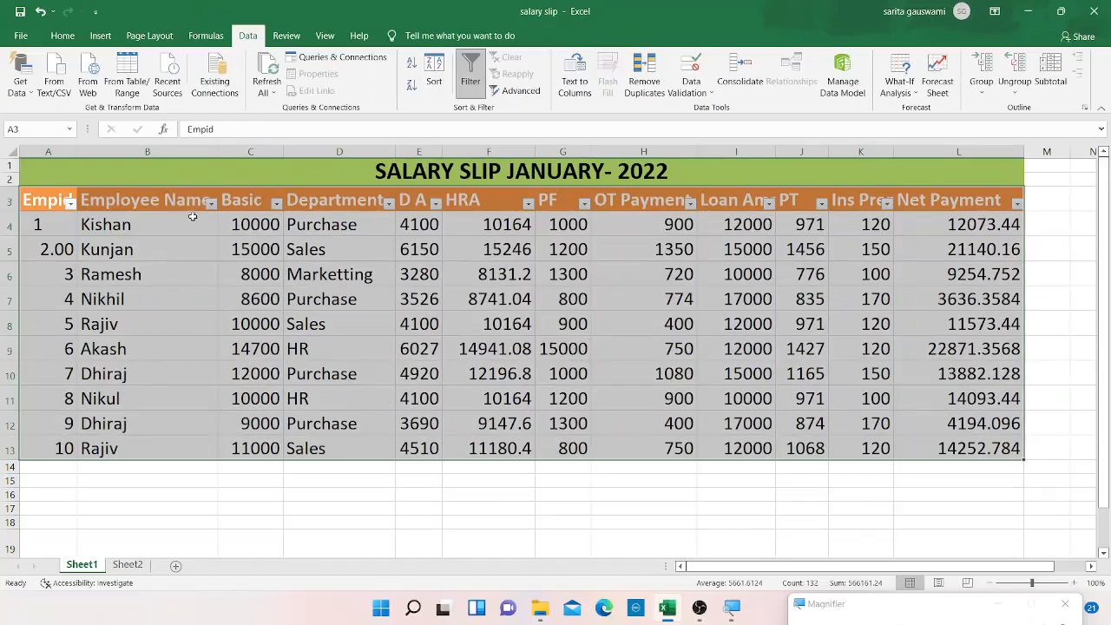
{"action": "left_click", "coordinate": [211, 203]}
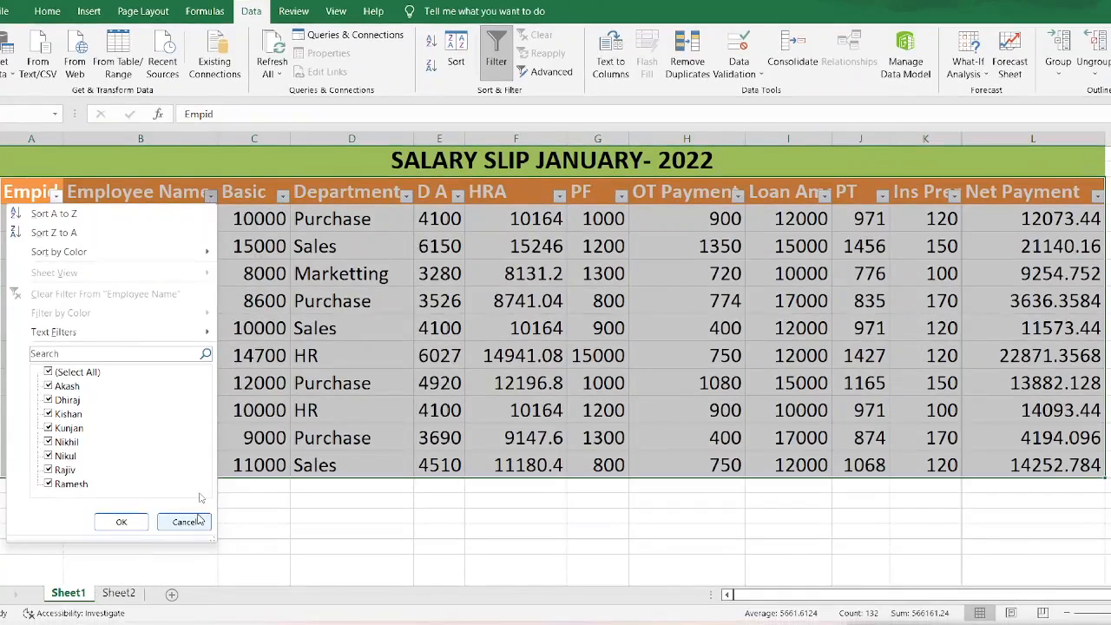
{"action": "left_click", "coordinate": [184, 522]}
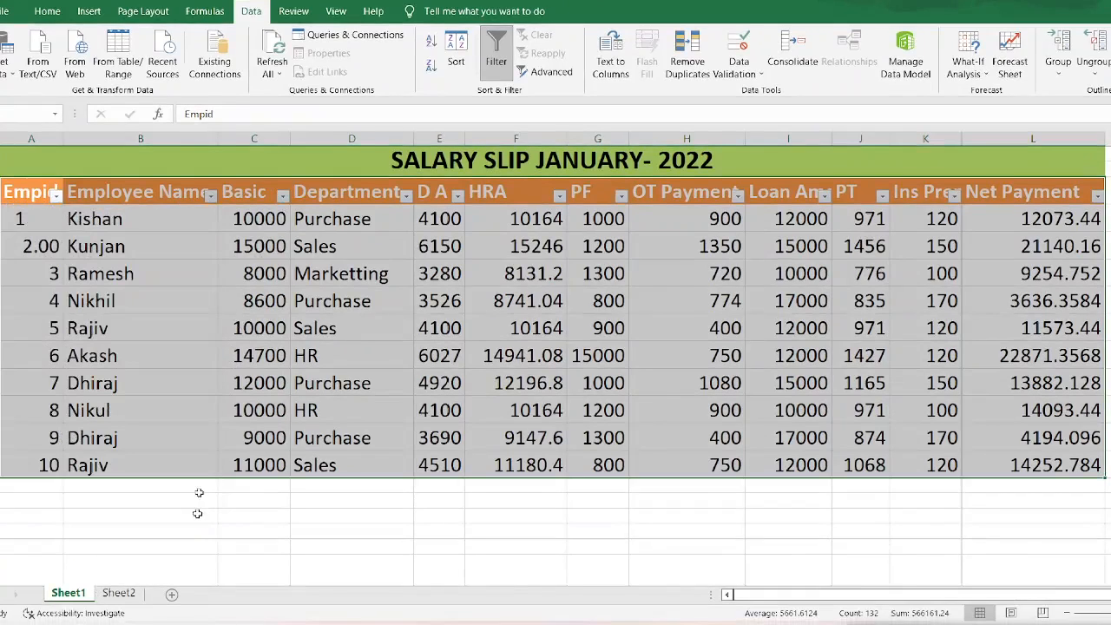
{"action": "left_click", "coordinate": [496, 57]}
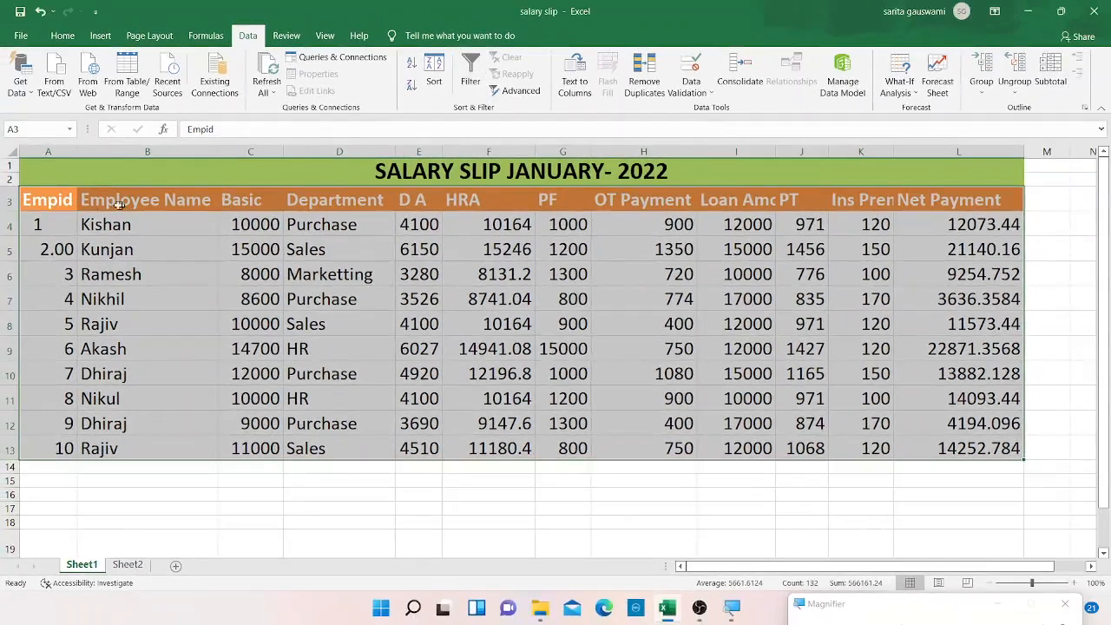
{"action": "left_click", "coordinate": [31, 192]}
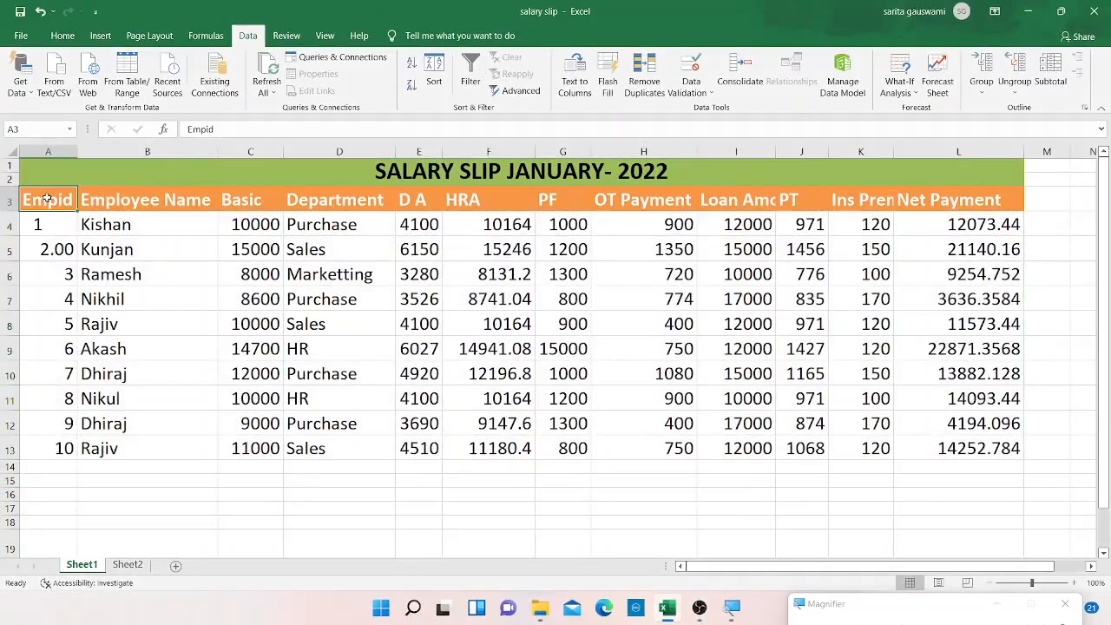
{"action": "key", "text": "super"}
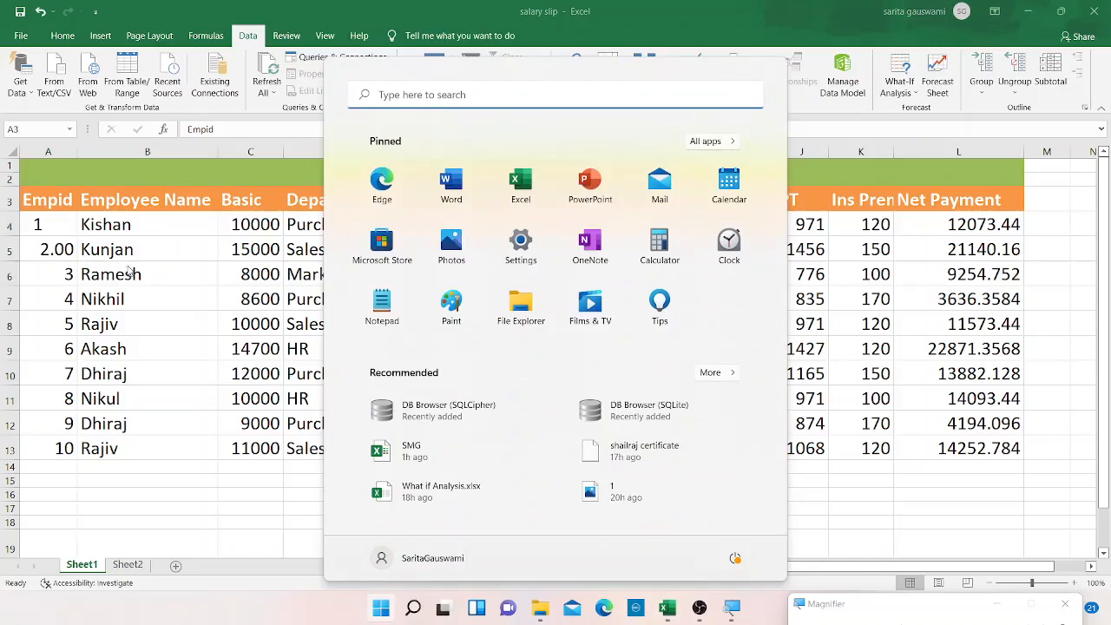
{"action": "key", "text": "super"}
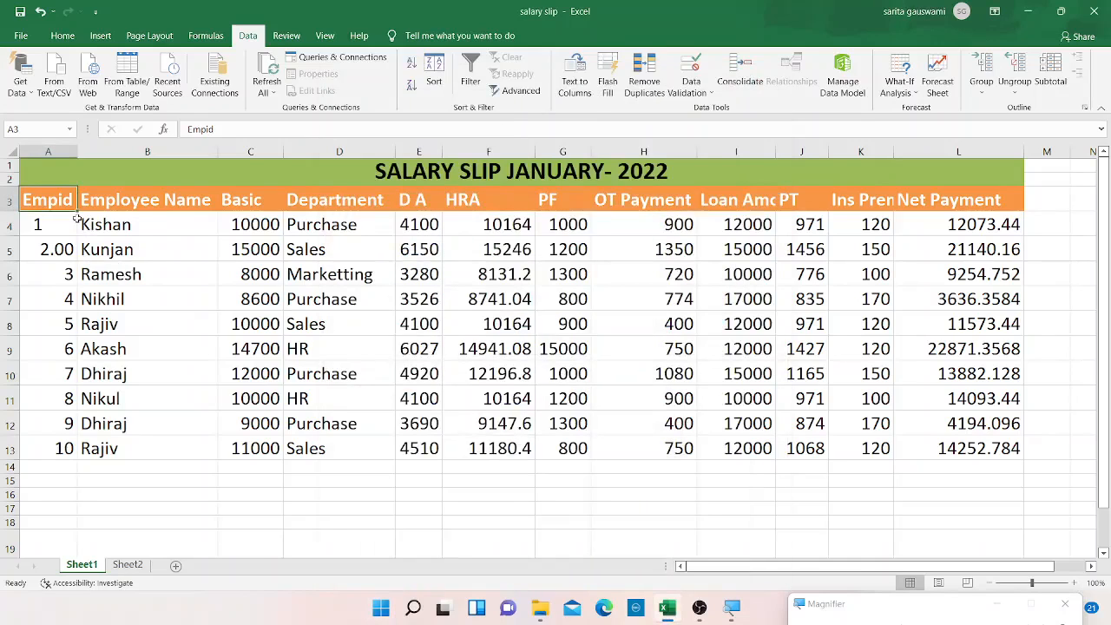
Select the salary table from Empid to Net Payment and turn on filter buttons for its headers.
{"action": "left_click_drag", "start_coordinate": [130, 223], "coordinate": [278, 283]}
{"action": "left_click", "coordinate": [53, 200]}
{"action": "left_click_drag", "start_coordinate": [53, 200], "coordinate": [917, 447]}
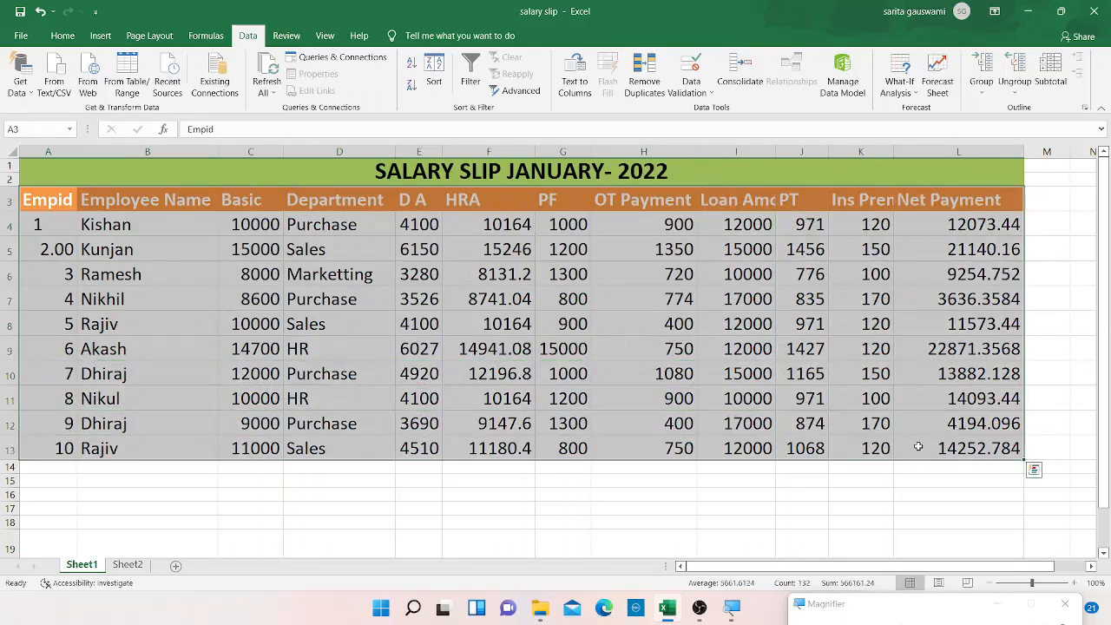
{"action": "key", "text": "ctrl+shift+l"}
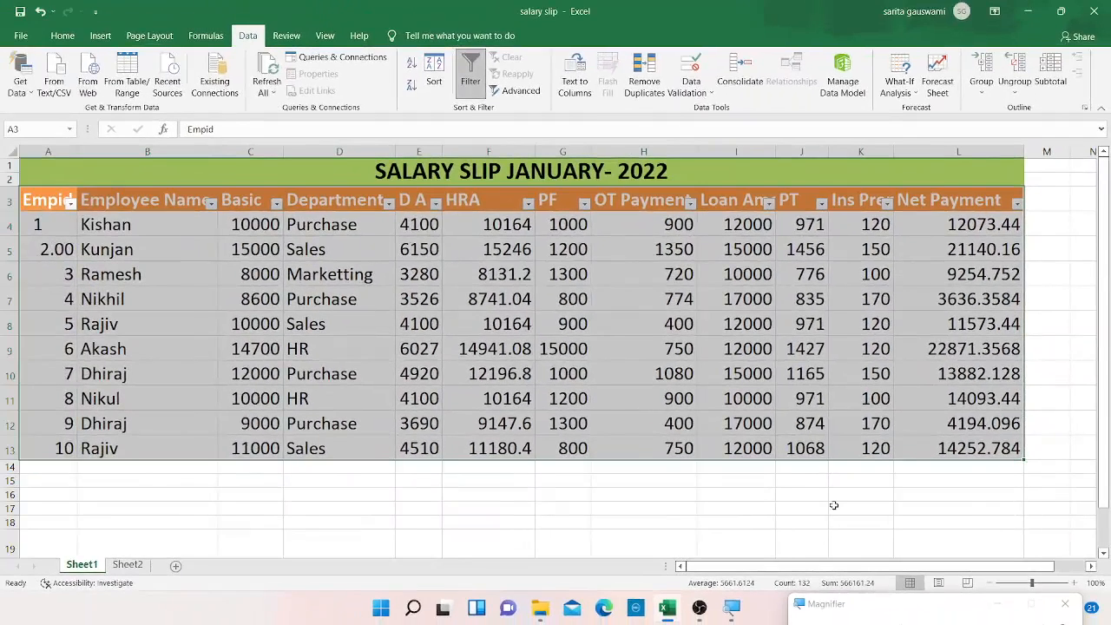
Filter the Employee Name column to show only Dhiraj.
{"action": "left_click", "coordinate": [212, 204]}
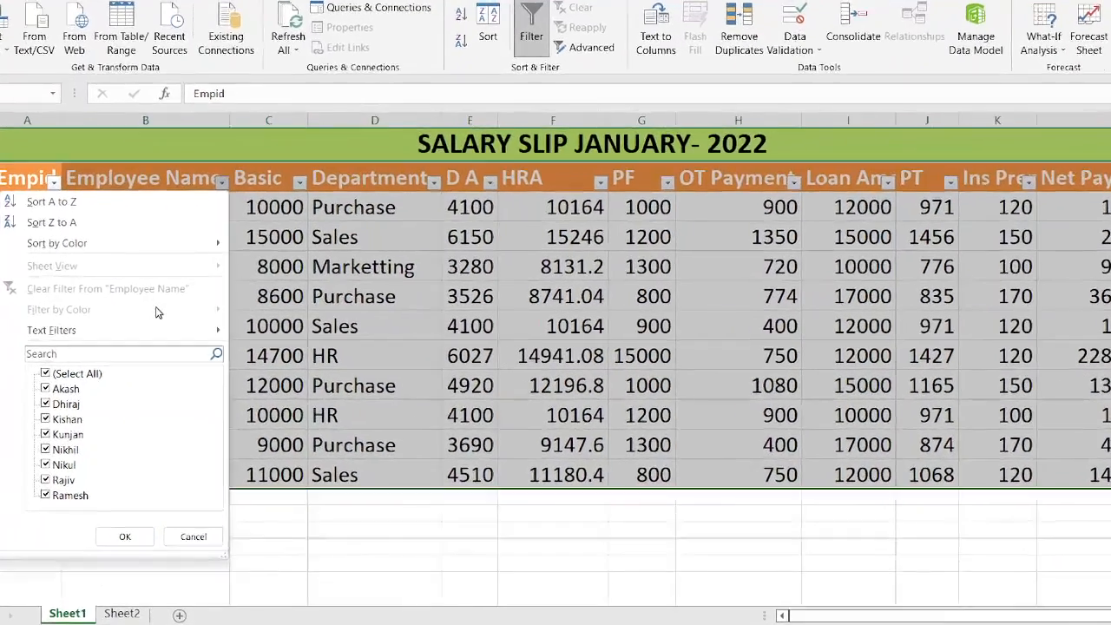
{"action": "left_click", "coordinate": [45, 375]}
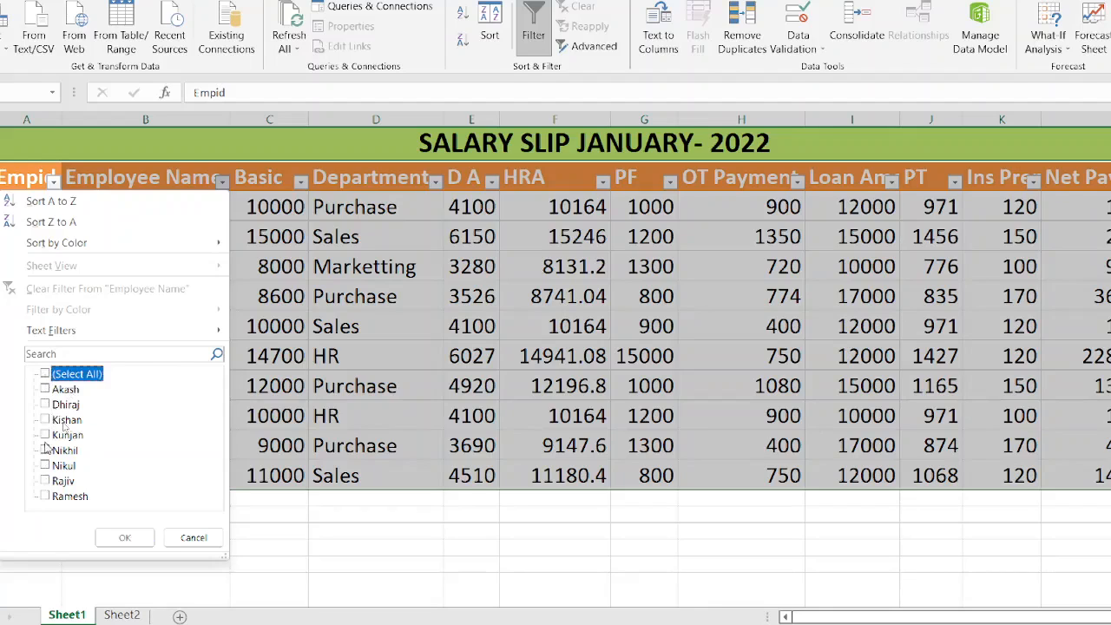
{"action": "left_click", "coordinate": [46, 405]}
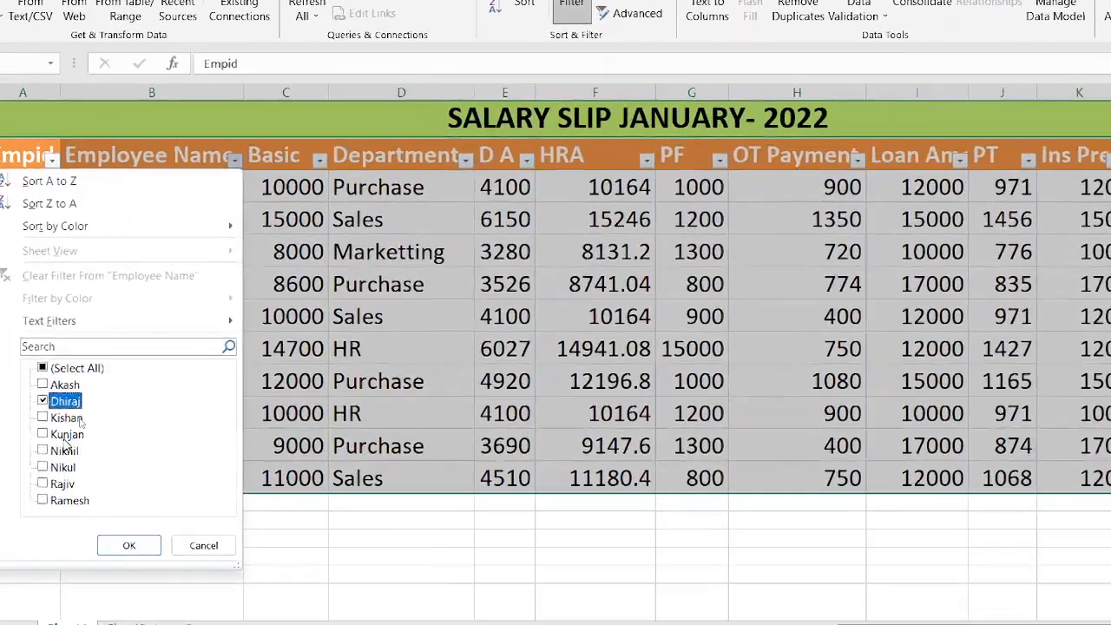
{"action": "left_click", "coordinate": [116, 543]}
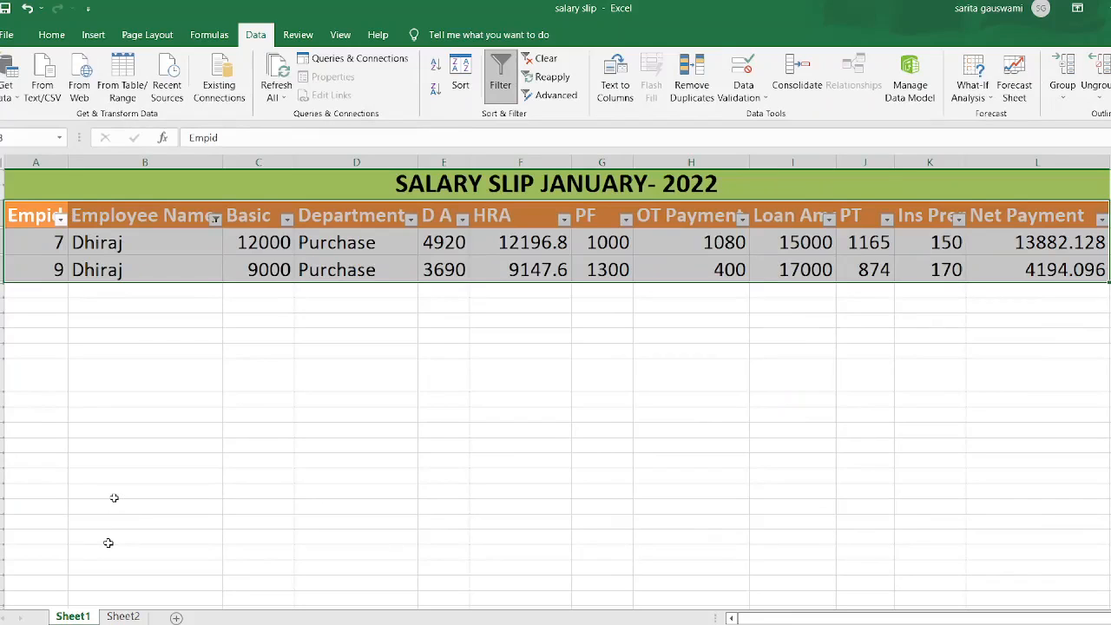
Add Nikul to the Employee Name filter alongside Dhiraj.
{"action": "left_click", "coordinate": [215, 218]}
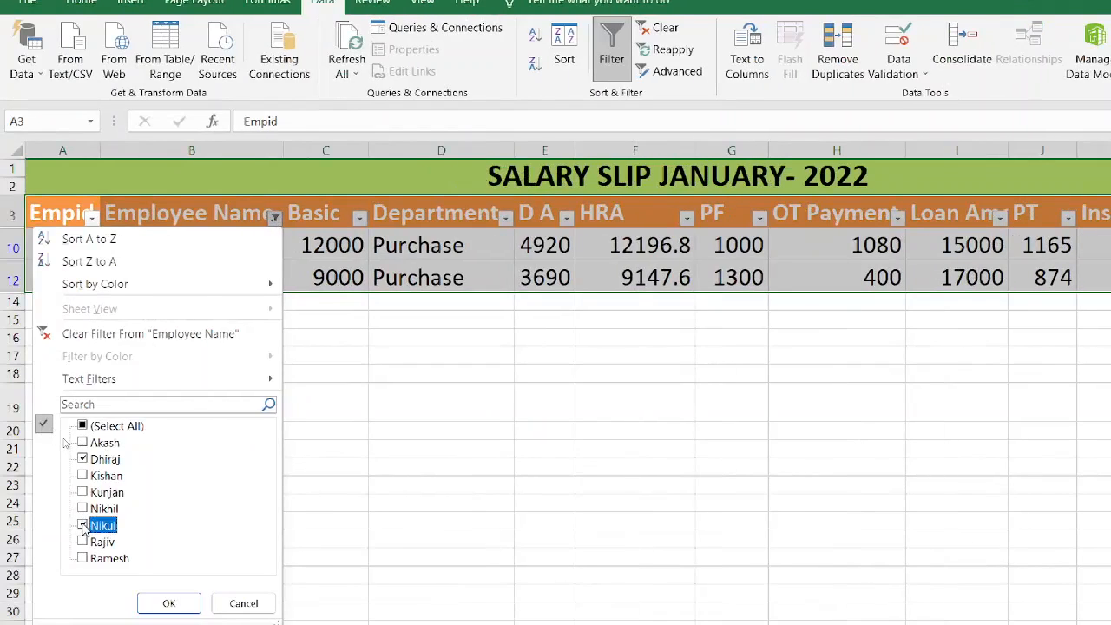
{"action": "left_click", "coordinate": [192, 605]}
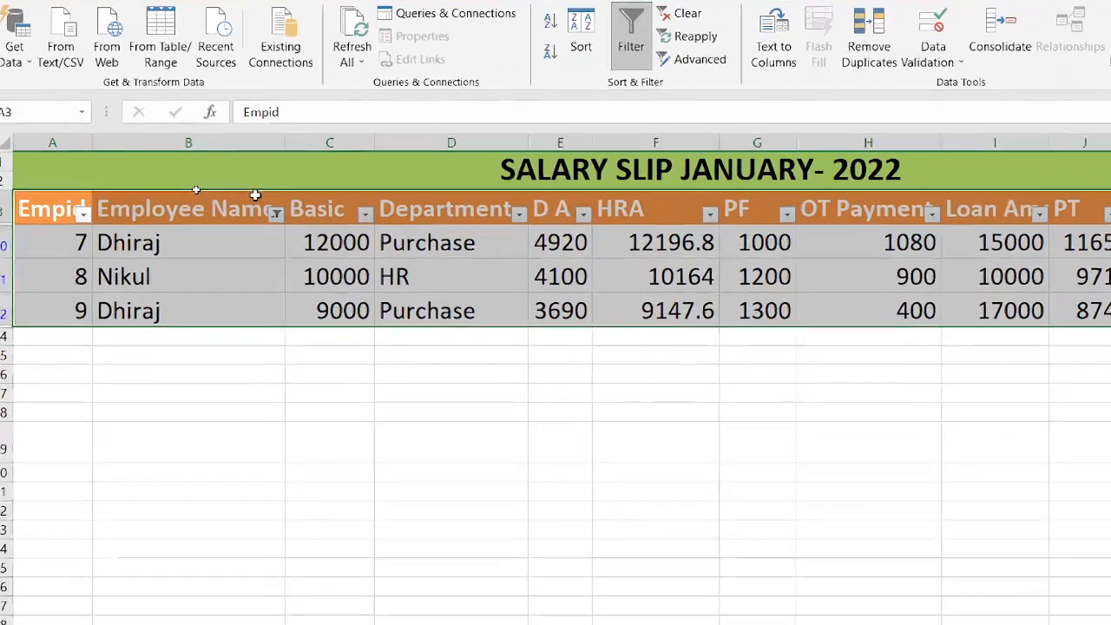
Filter the Employee Name column to show only Ramesh by searching the name in the filter list.
{"action": "left_click", "coordinate": [276, 215]}
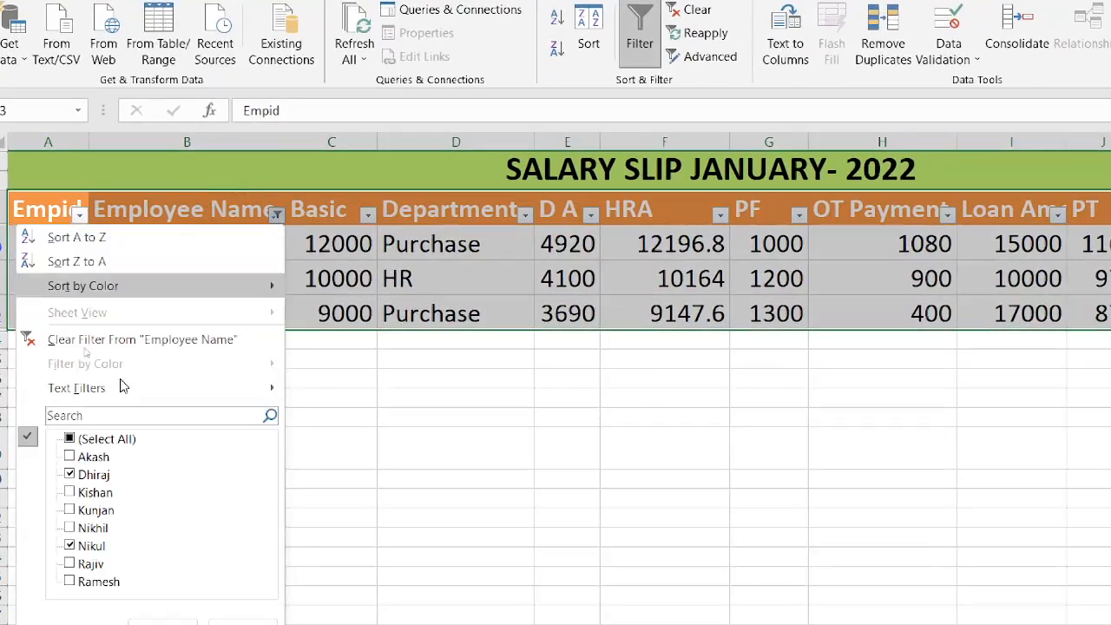
{"action": "left_click", "coordinate": [71, 439]}
{"action": "left_click", "coordinate": [70, 439]}
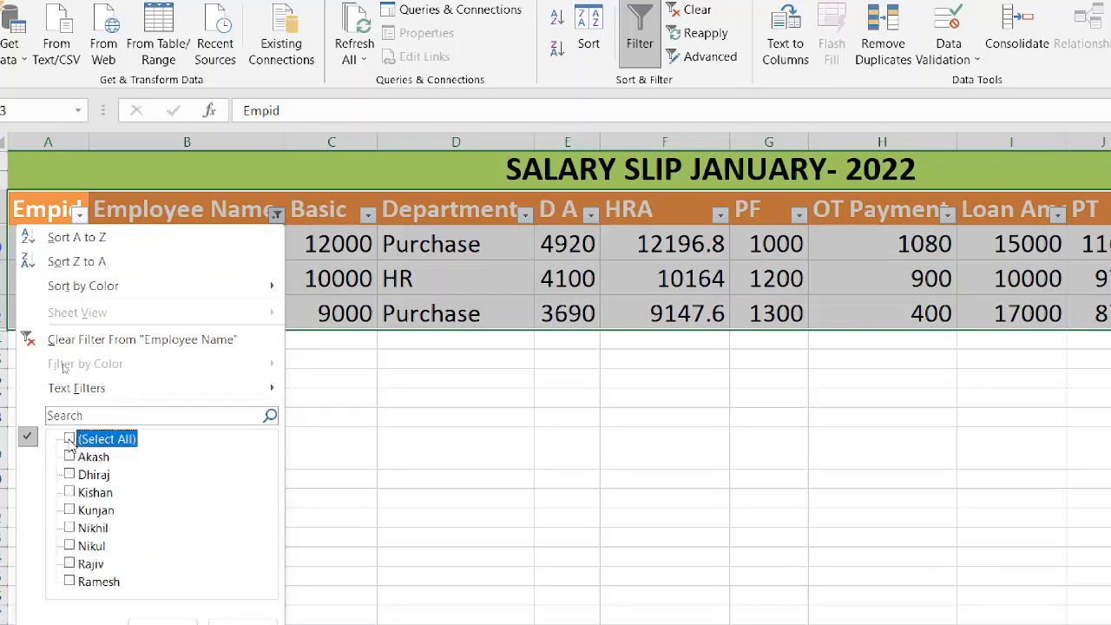
{"action": "left_click", "coordinate": [85, 414]}
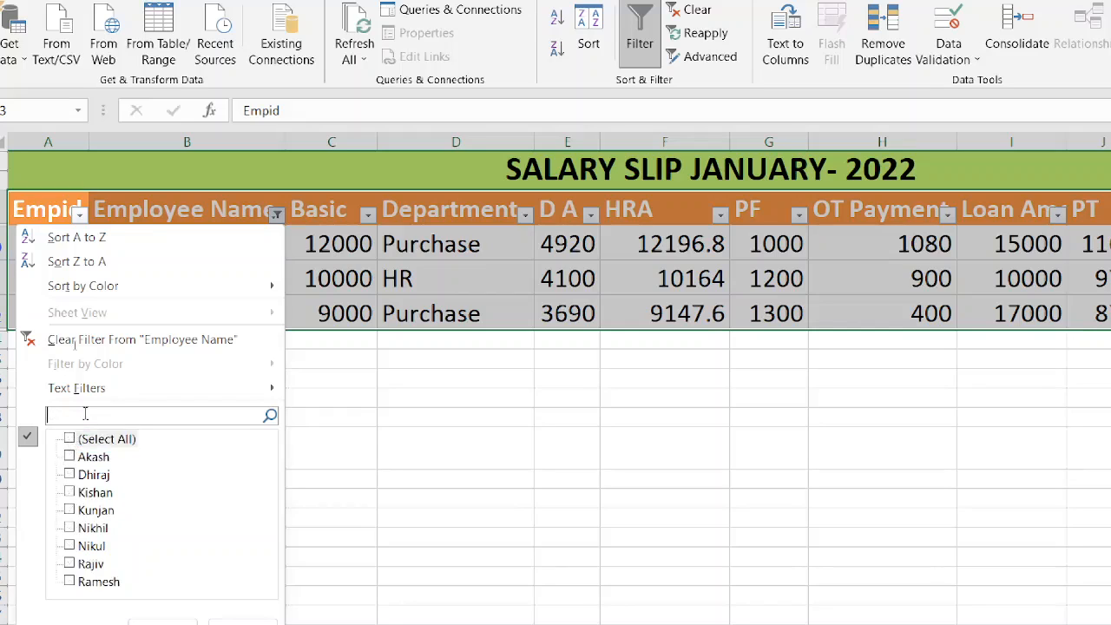
{"action": "type", "text": "Ramesh"}
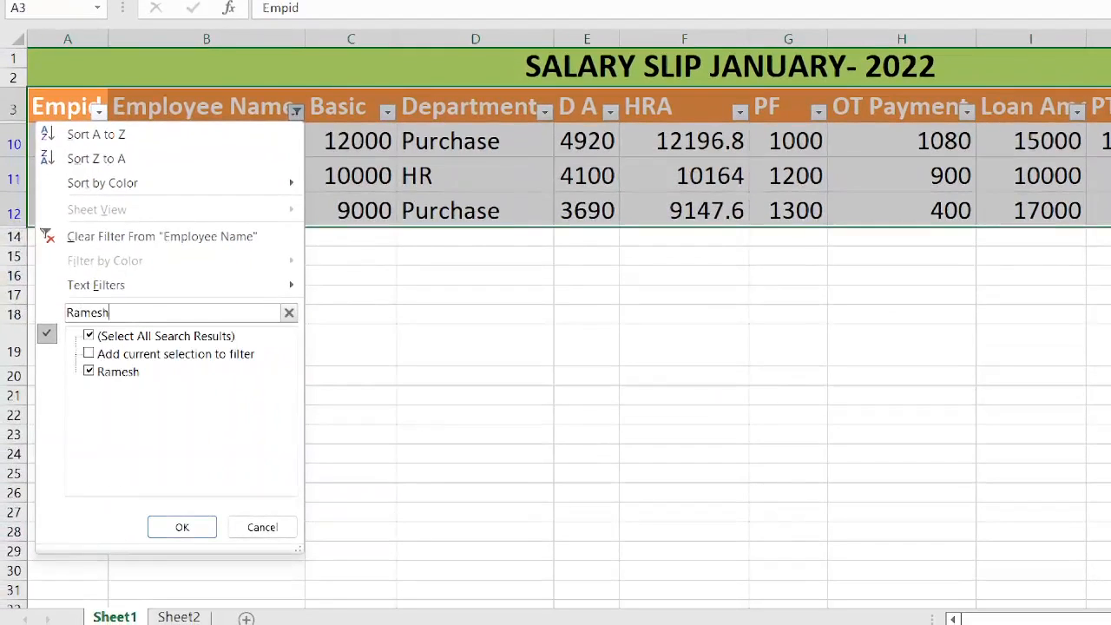
{"action": "left_click", "coordinate": [177, 526]}
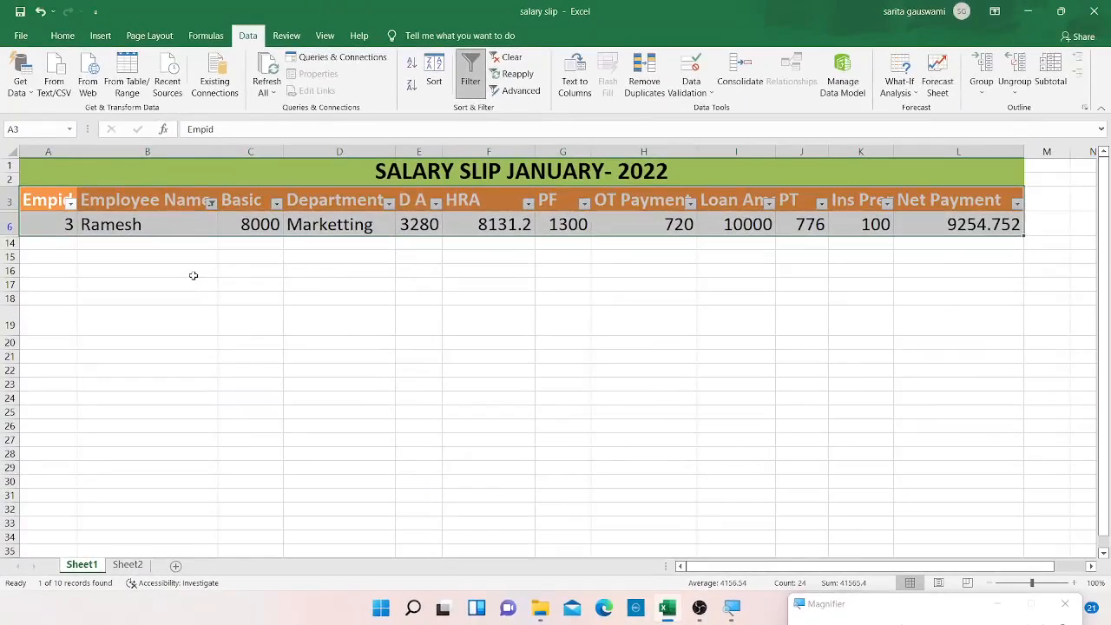
Select all names in the Employee Name filter to show every employee again.
{"action": "left_click", "coordinate": [211, 203]}
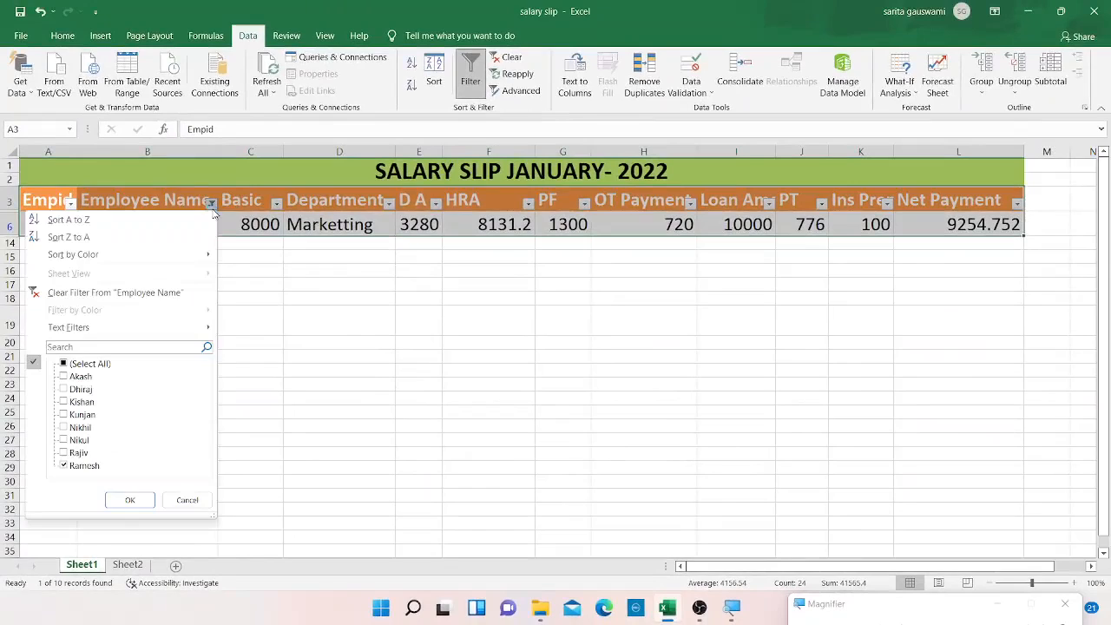
{"action": "left_click", "coordinate": [64, 365]}
{"action": "left_click", "coordinate": [130, 499]}
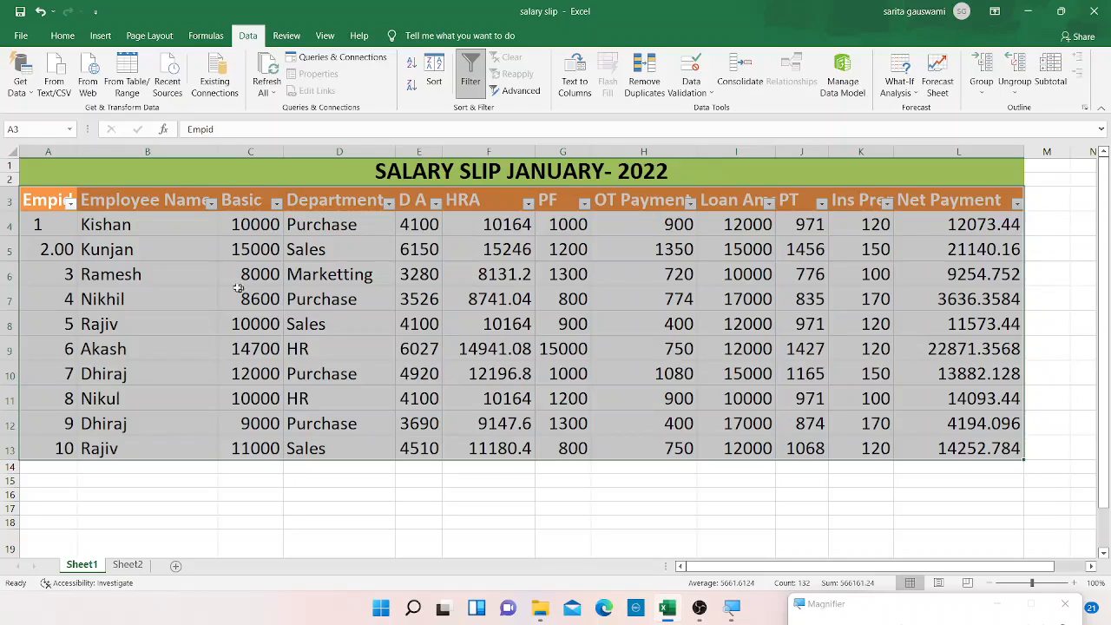
Filter the Basic column to show only the 9000 and 10000 values.
{"action": "left_click", "coordinate": [277, 203]}
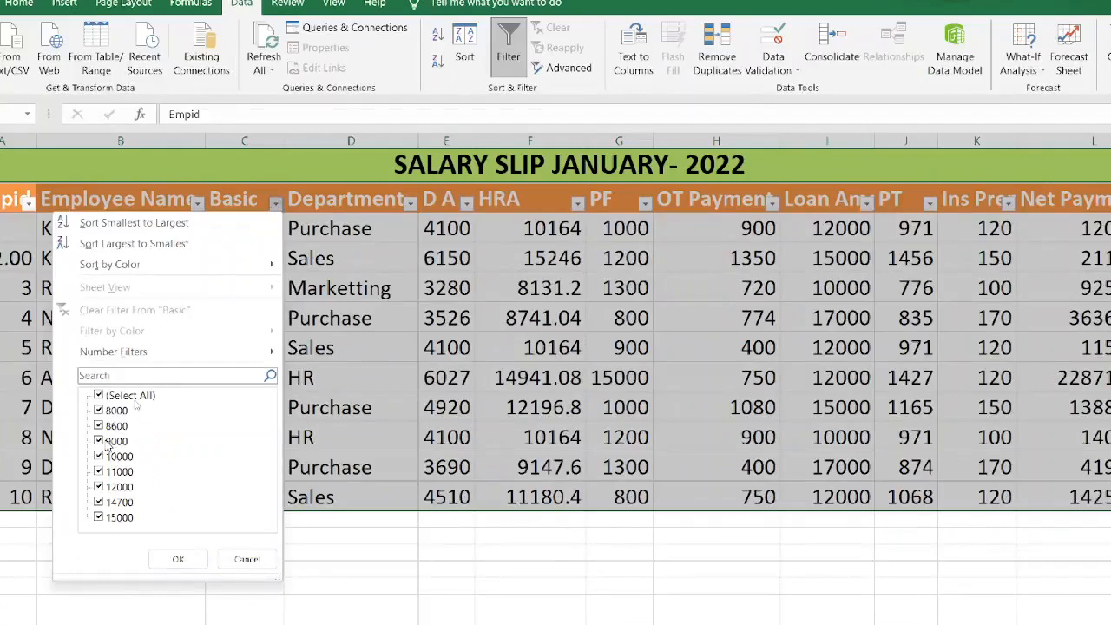
{"action": "left_click", "coordinate": [98, 396]}
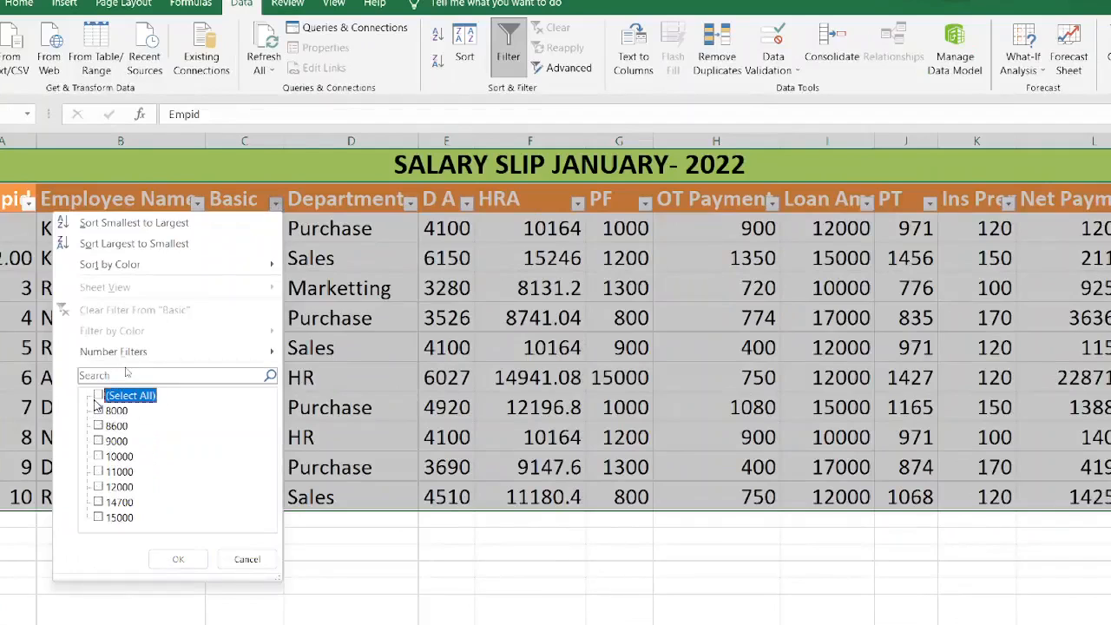
{"action": "left_click", "coordinate": [98, 454]}
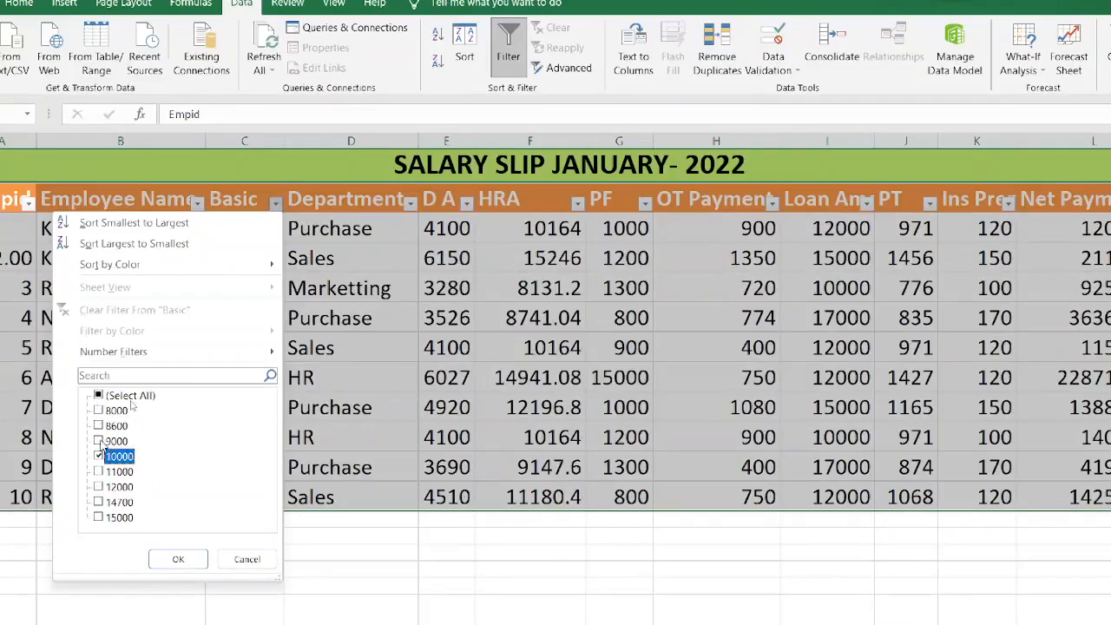
{"action": "left_click", "coordinate": [99, 441]}
{"action": "left_click", "coordinate": [178, 559]}
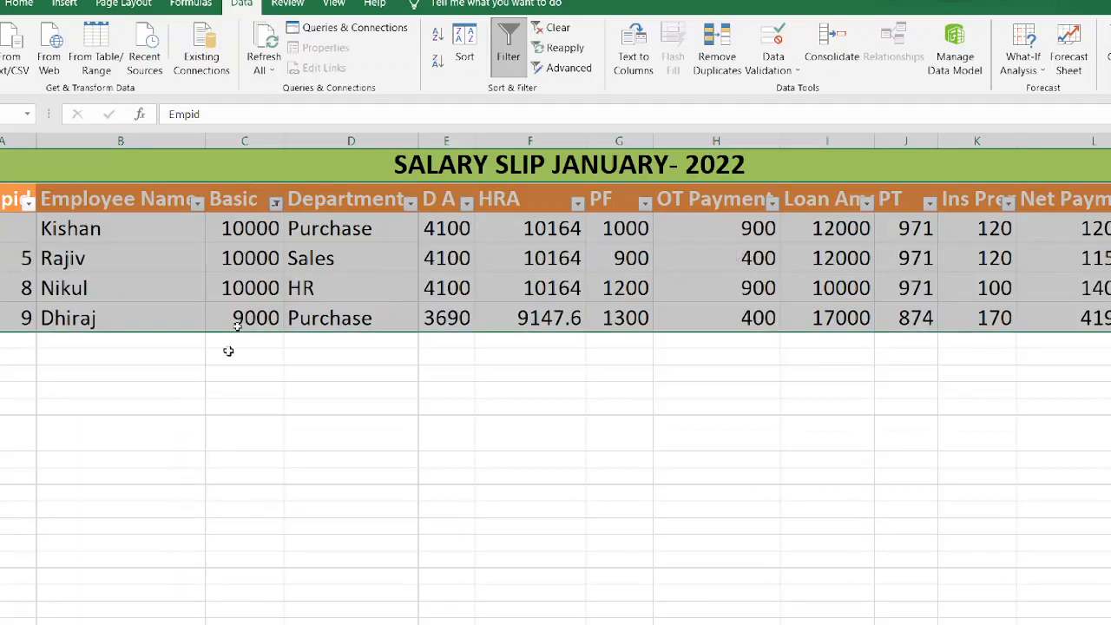
Reselect all values in the Basic column filter to show every row.
{"action": "left_click", "coordinate": [279, 204]}
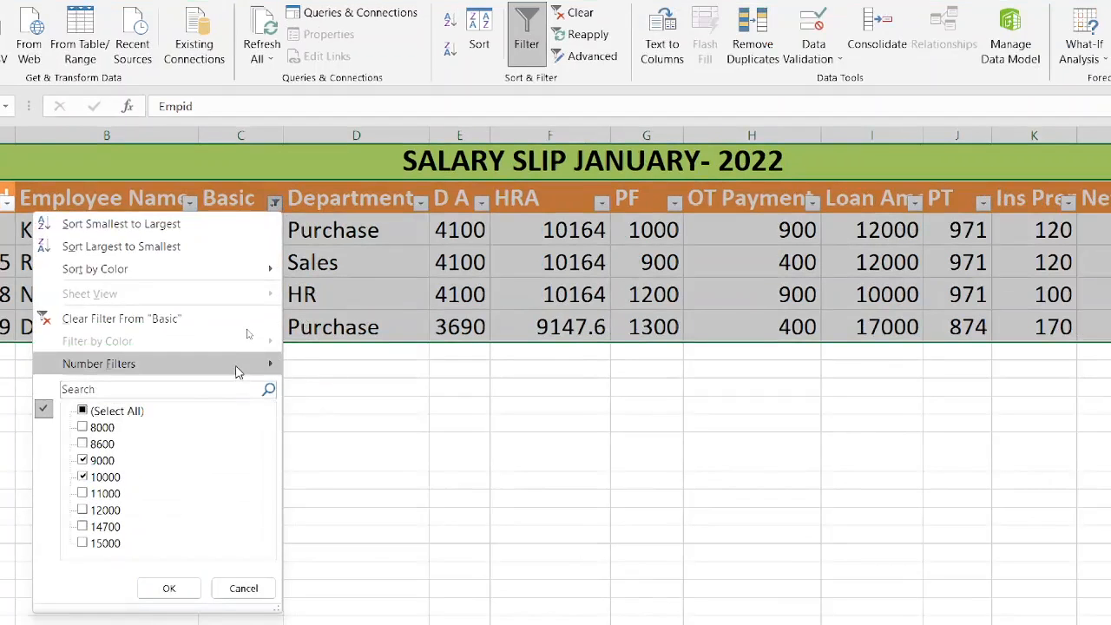
{"action": "mouse_move", "coordinate": [241, 358]}
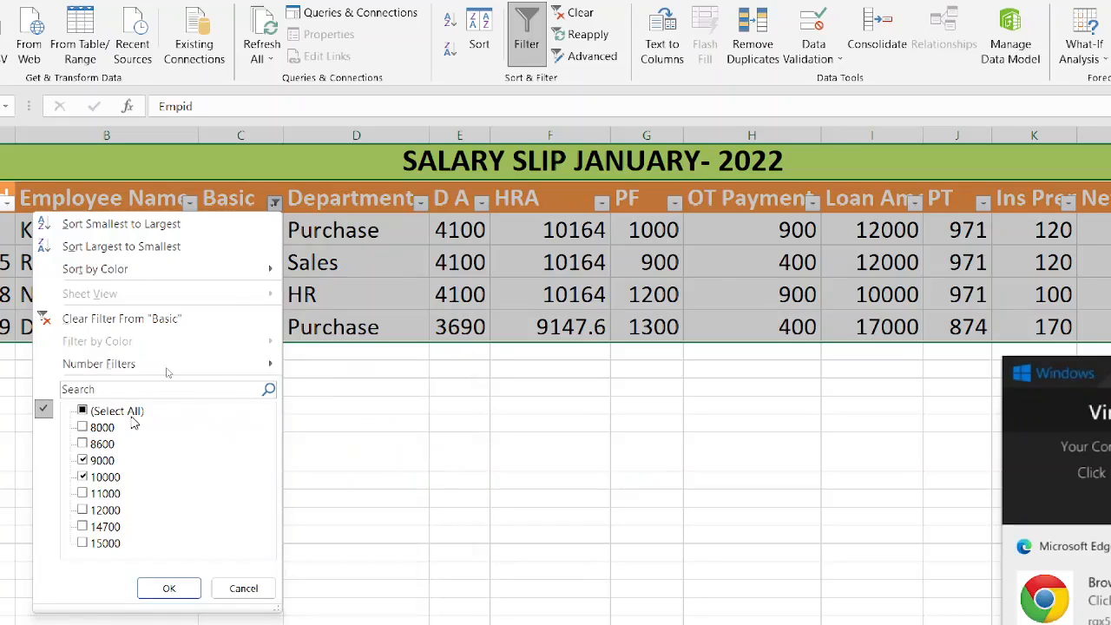
{"action": "left_click", "coordinate": [83, 410]}
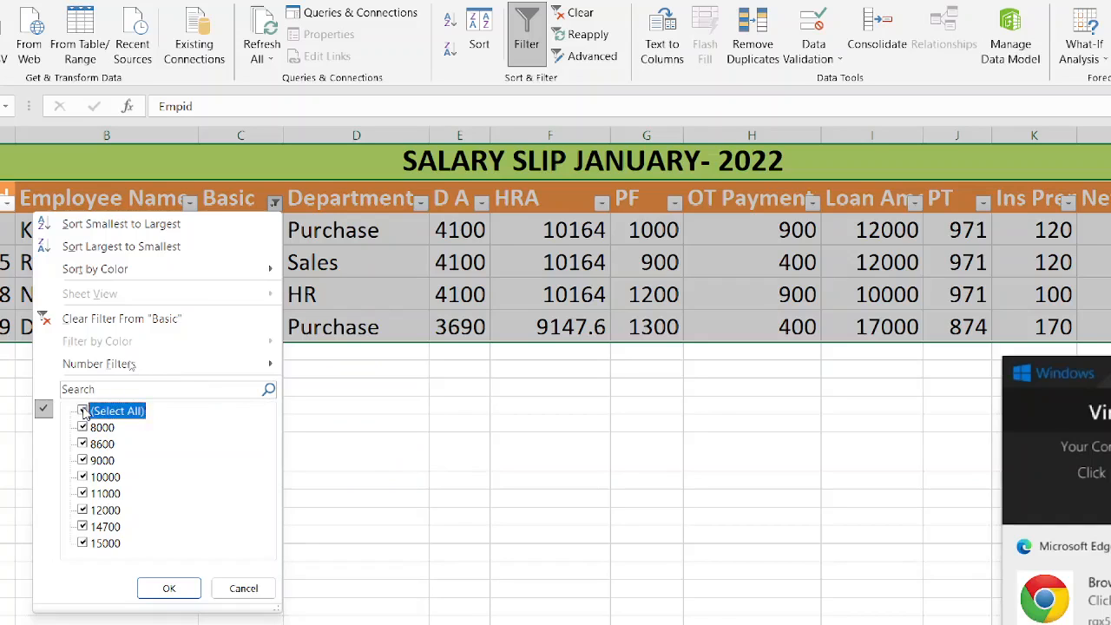
{"action": "left_click", "coordinate": [164, 586]}
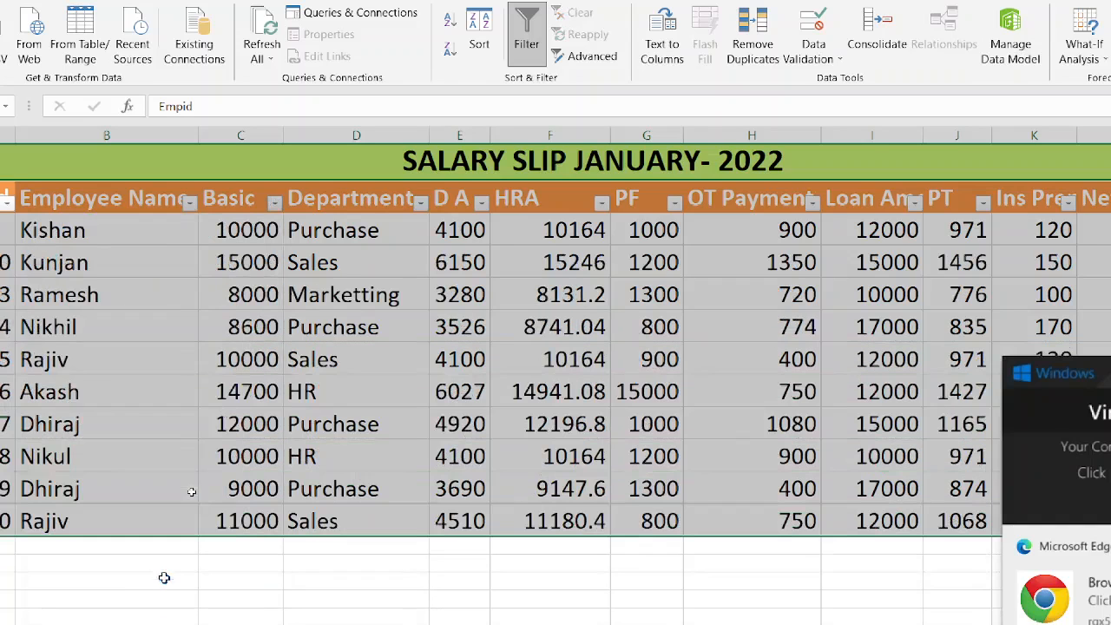
Apply a Basic number filter showing only values greater than 10000.
{"action": "left_click", "coordinate": [275, 204]}
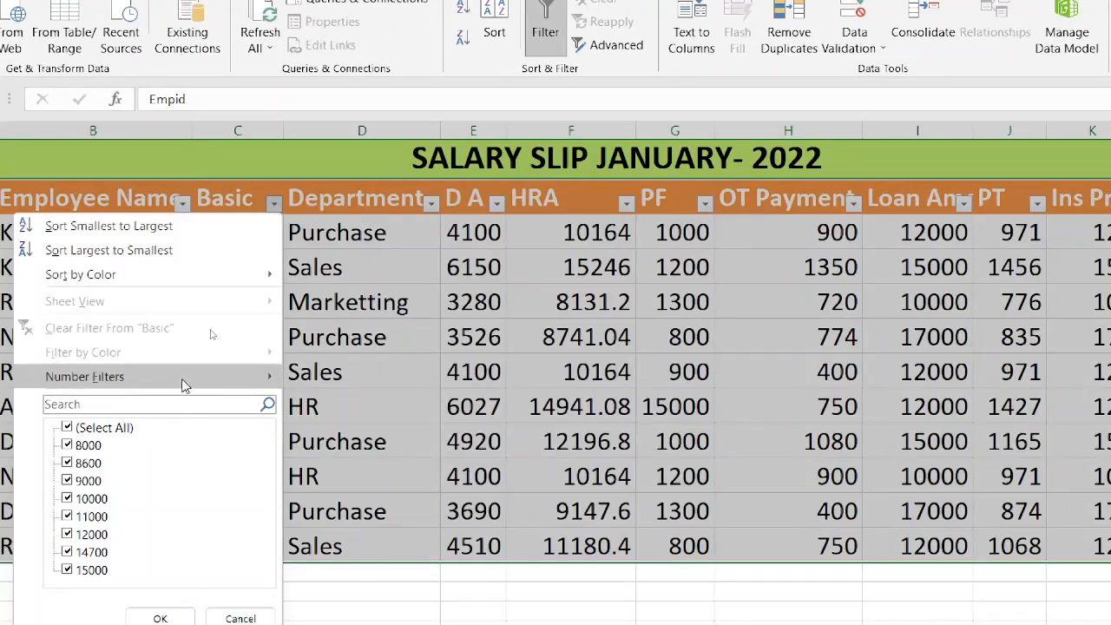
{"action": "mouse_move", "coordinate": [184, 386]}
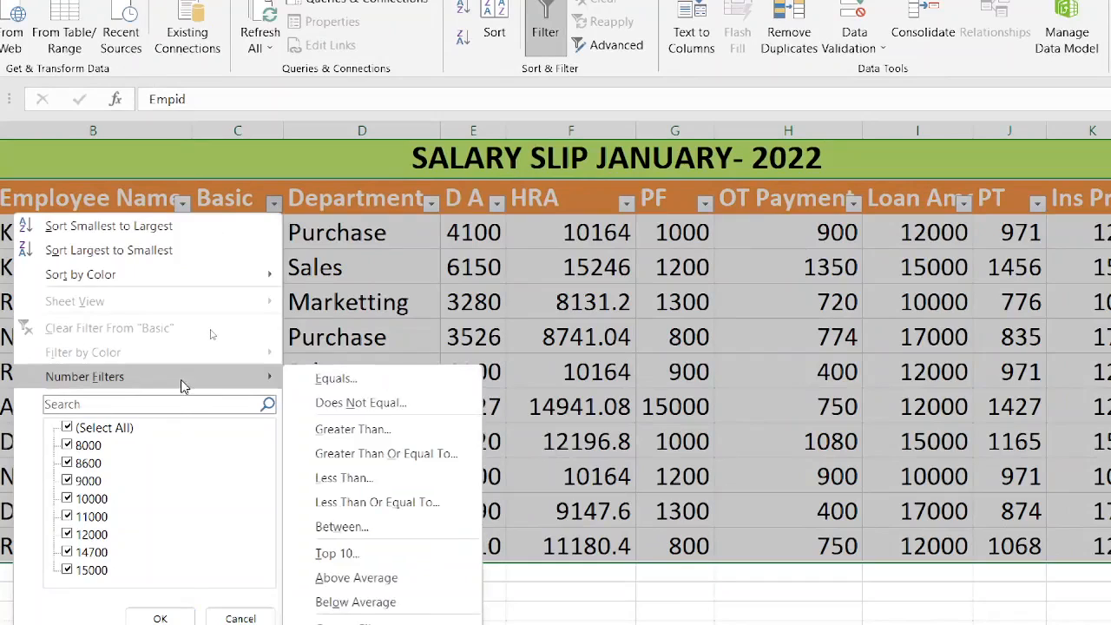
{"action": "left_click", "coordinate": [387, 429]}
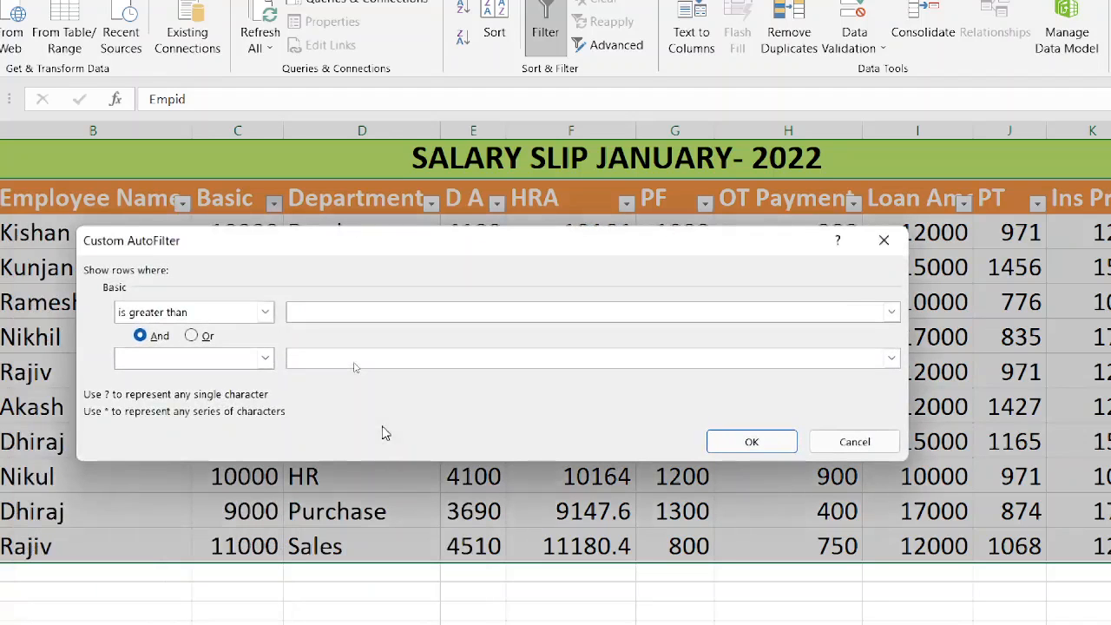
{"action": "type", "text": "10000"}
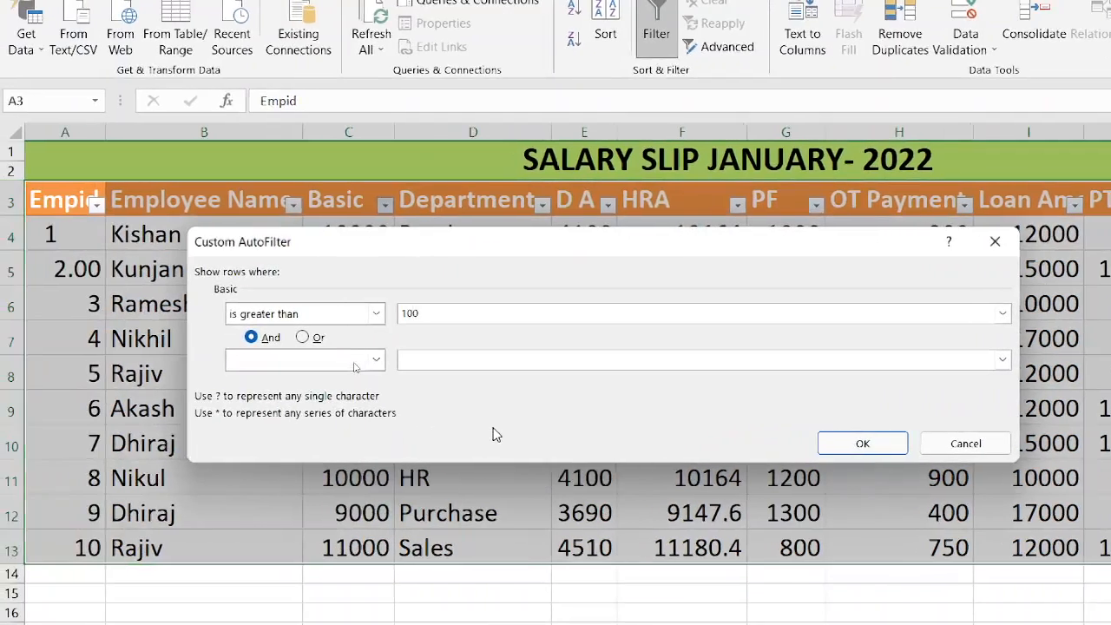
{"action": "left_click", "coordinate": [864, 442]}
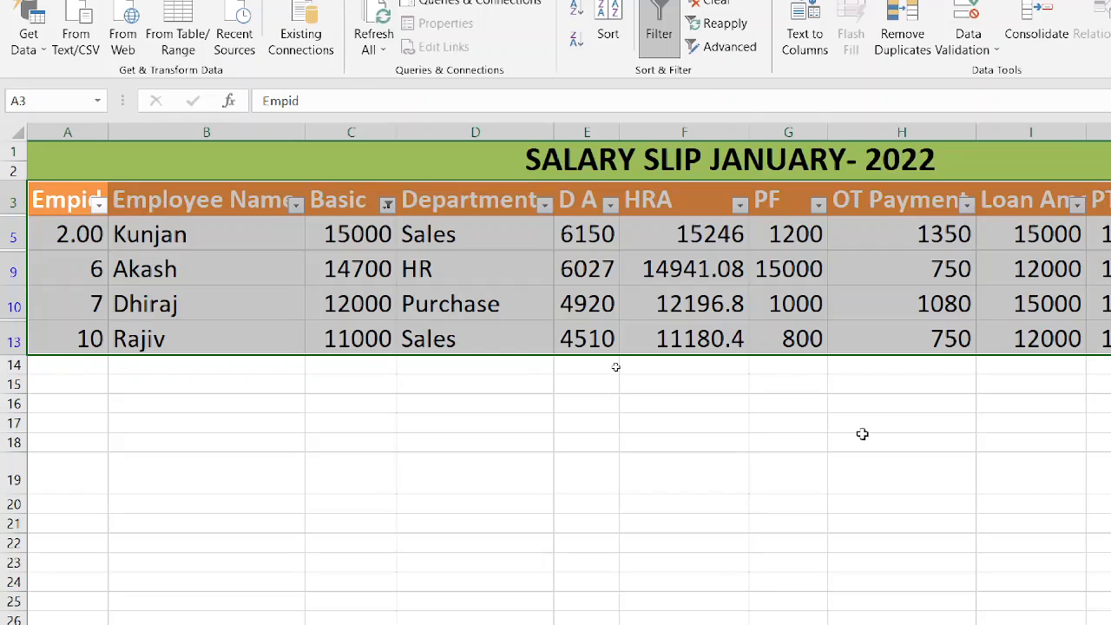
Change the Basic number filter to is less than or equal to 10000.
{"action": "left_click", "coordinate": [388, 208]}
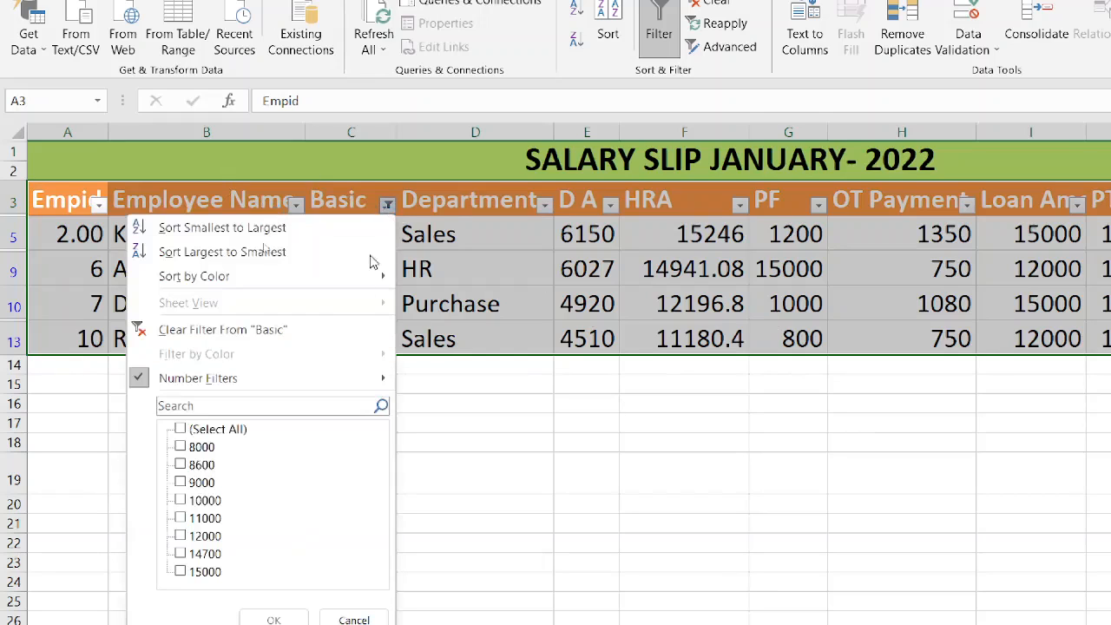
{"action": "mouse_move", "coordinate": [341, 388]}
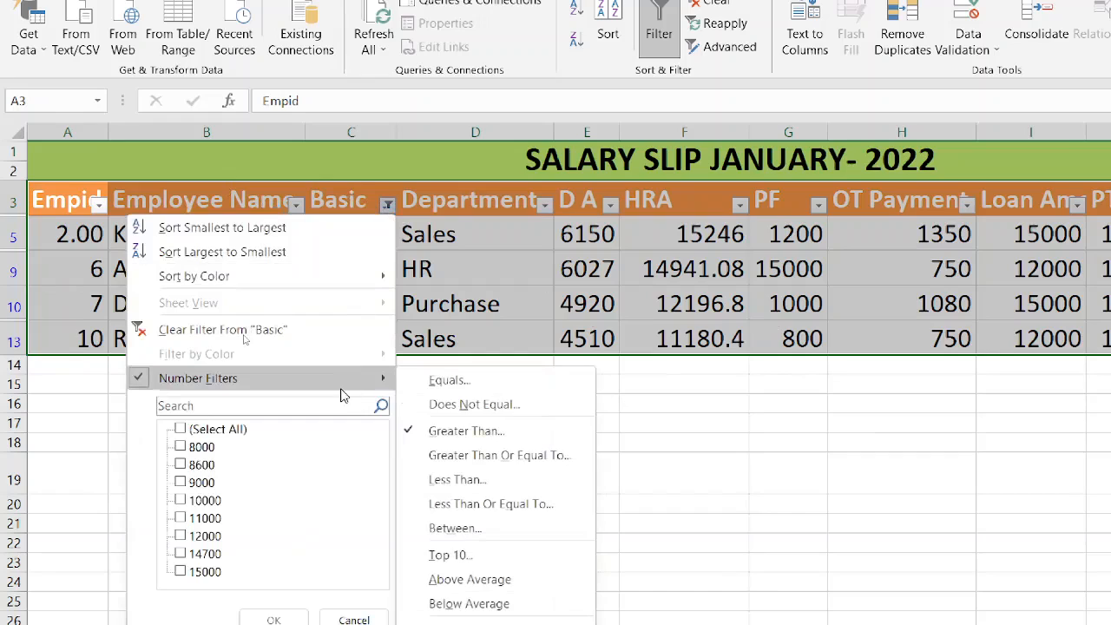
{"action": "left_click", "coordinate": [533, 482]}
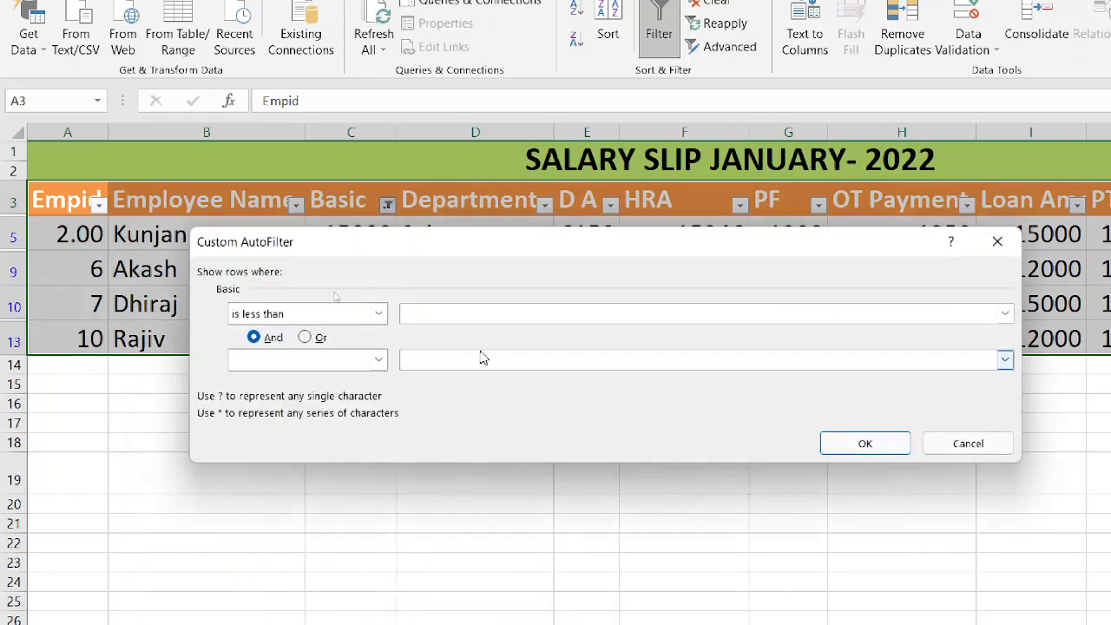
{"action": "left_click", "coordinate": [375, 314]}
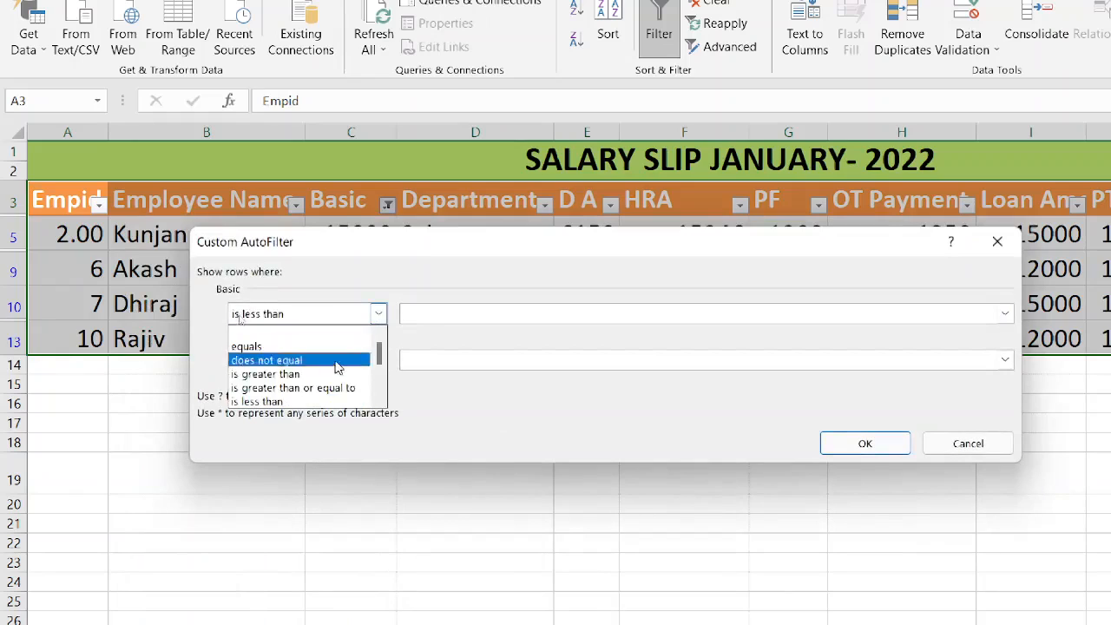
{"action": "left_click", "coordinate": [376, 404]}
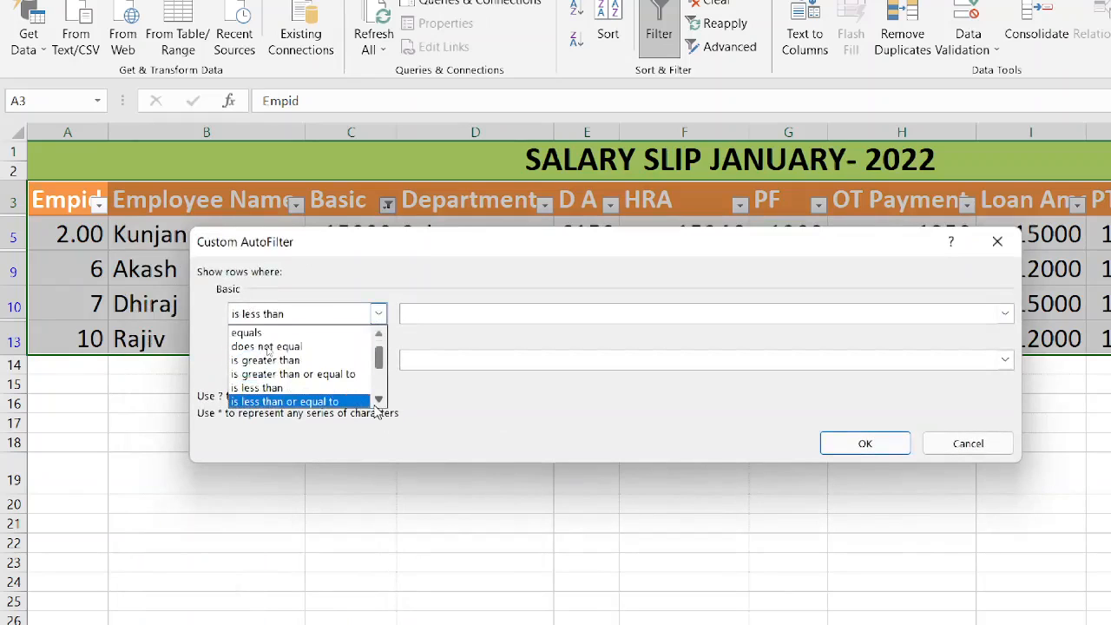
{"action": "left_click", "coordinate": [352, 402]}
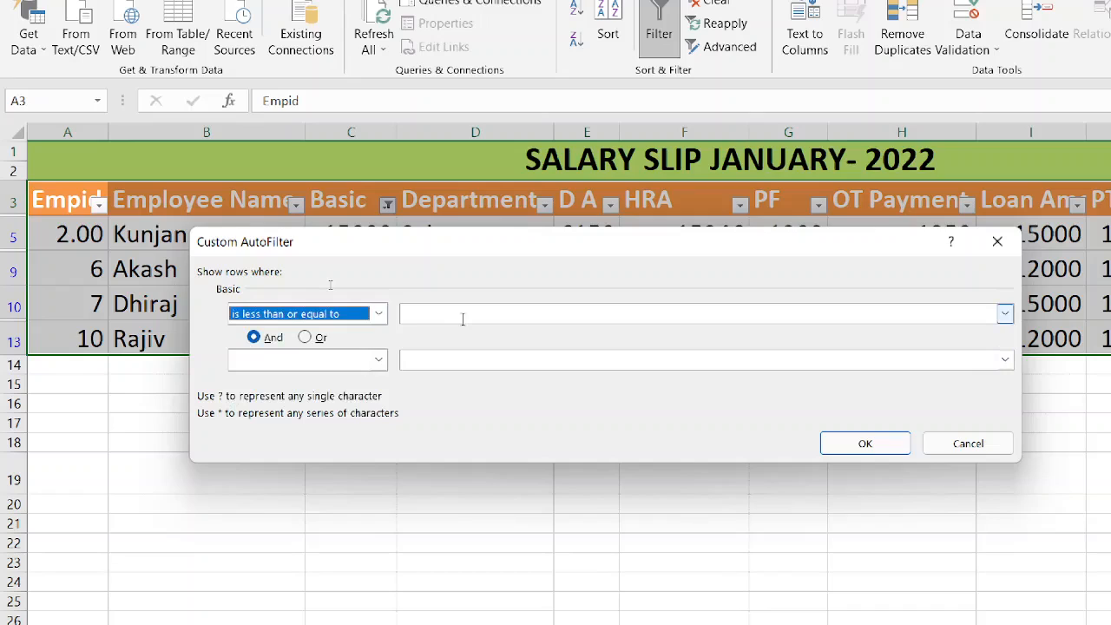
{"action": "key", "text": "alt+Down"}
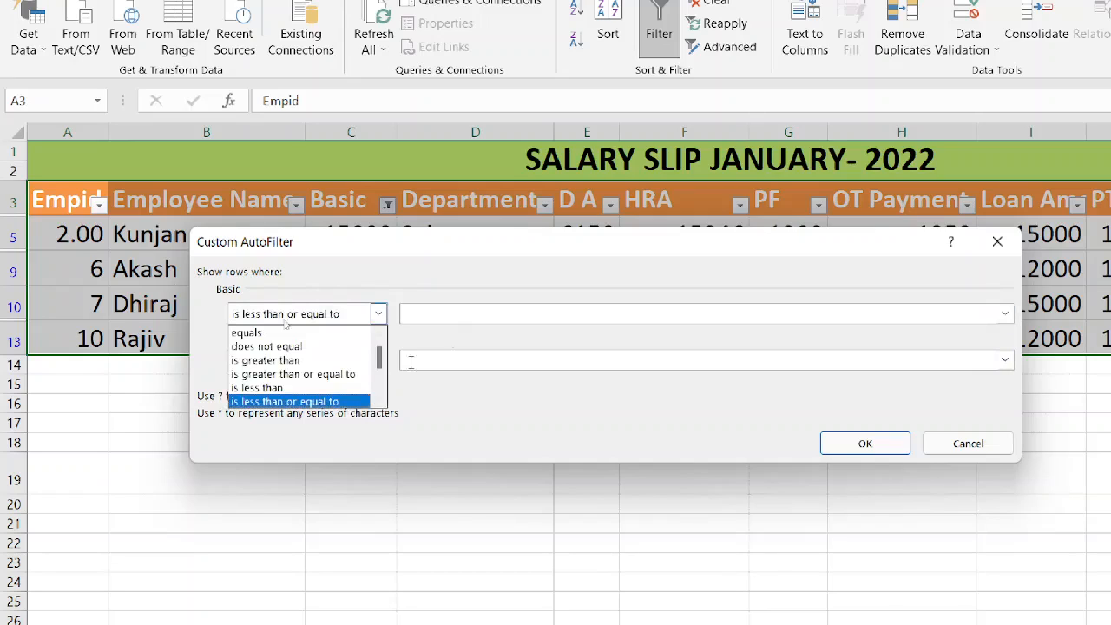
{"action": "left_click", "coordinate": [295, 401]}
{"action": "left_click", "coordinate": [453, 312]}
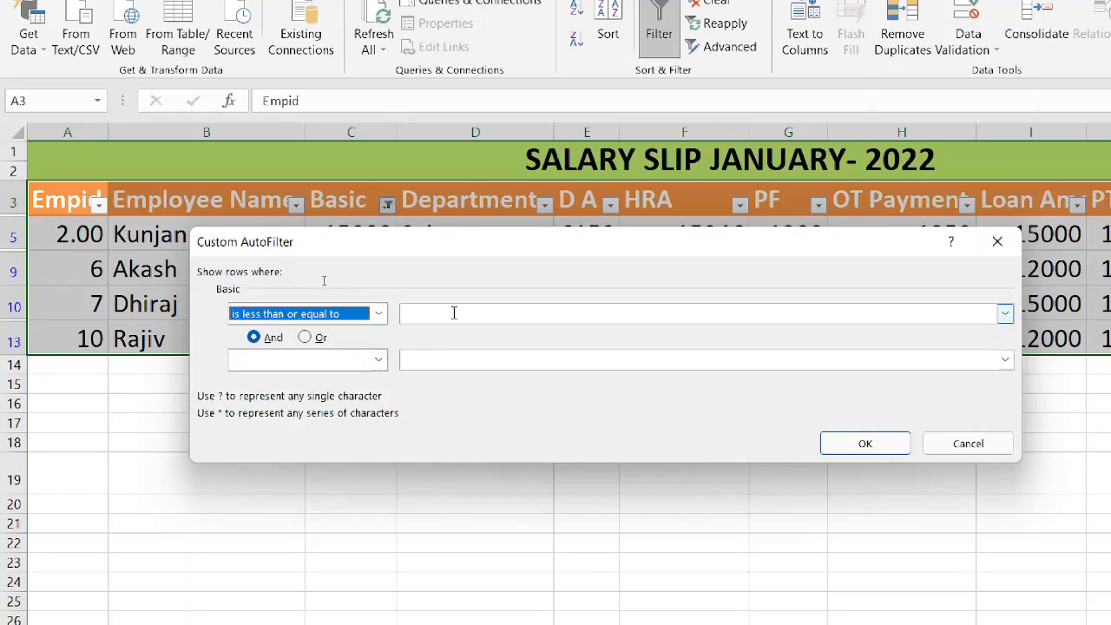
{"action": "type", "text": "10000"}
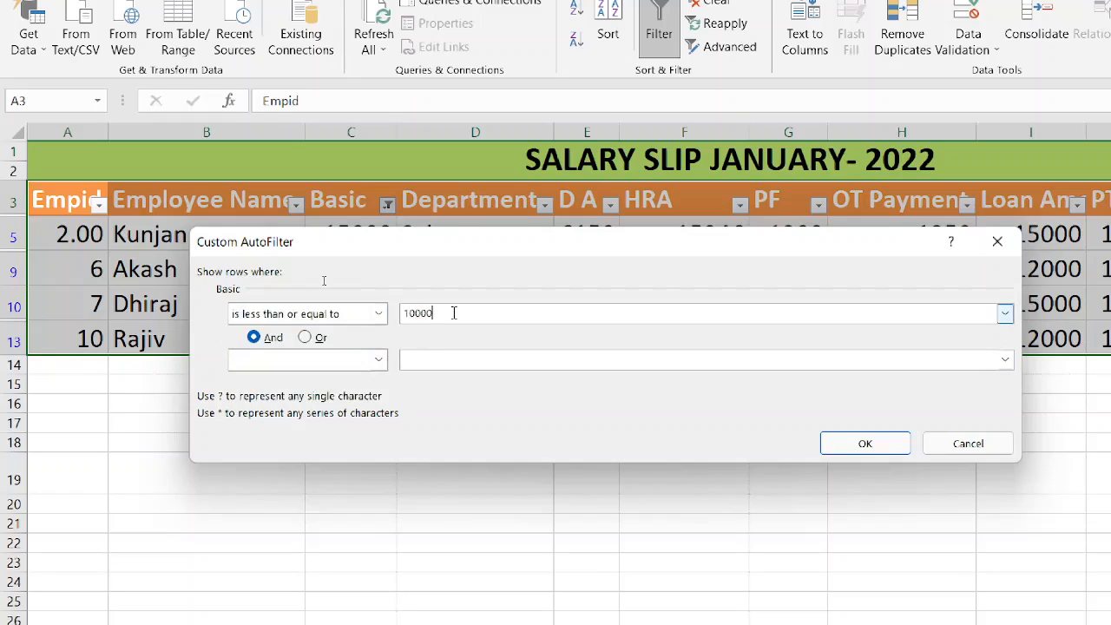
{"action": "left_click", "coordinate": [862, 443]}
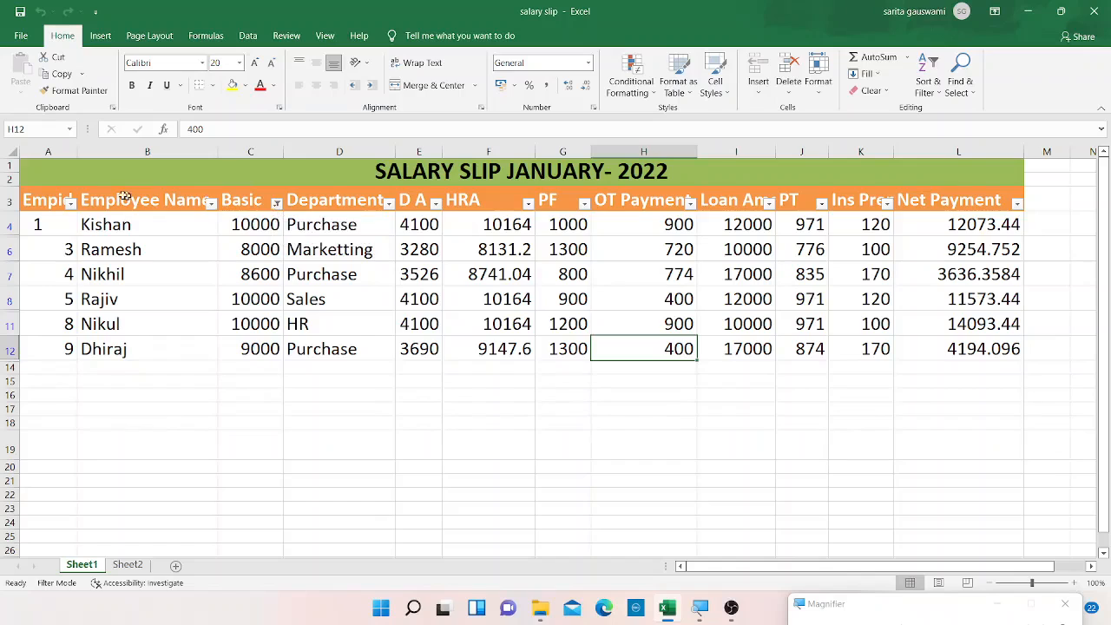
{"action": "left_click", "coordinate": [41, 201]}
{"action": "left_click_drag", "start_coordinate": [41, 201], "coordinate": [399, 208]}
{"action": "left_click", "coordinate": [230, 295]}
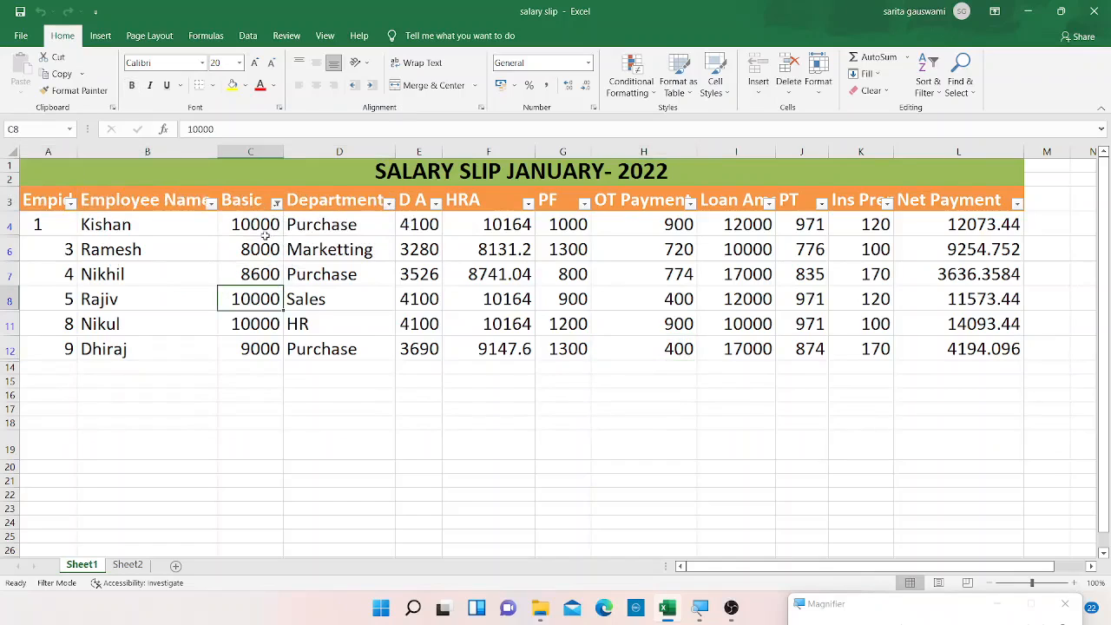
Clear the Basic column filter by selecting all its values.
{"action": "left_click", "coordinate": [277, 204]}
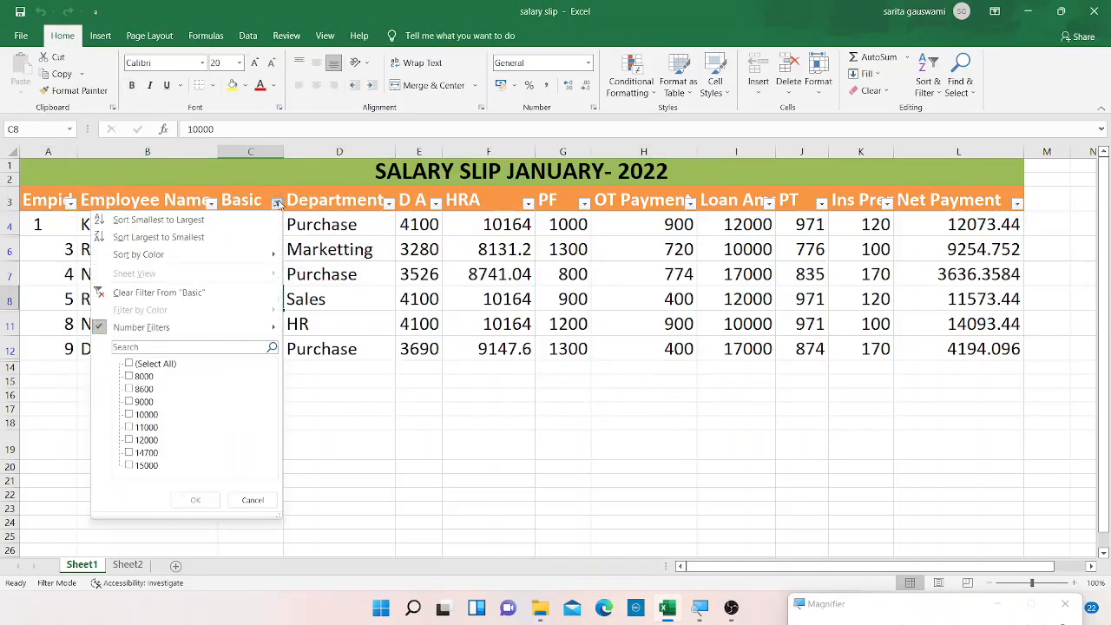
{"action": "left_click", "coordinate": [129, 365]}
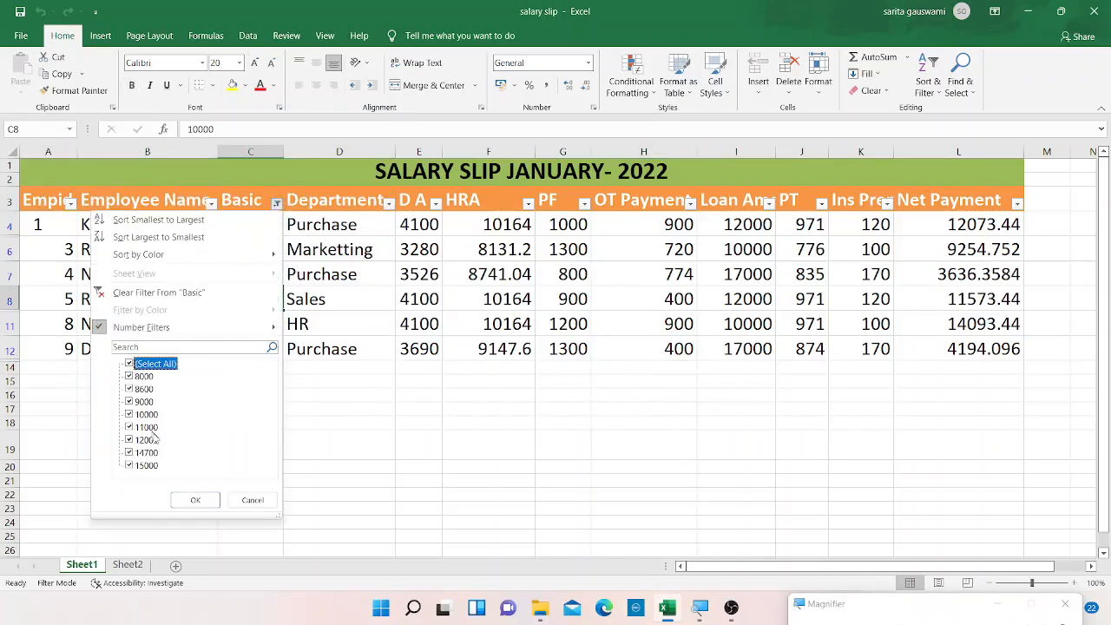
{"action": "left_click", "coordinate": [195, 500]}
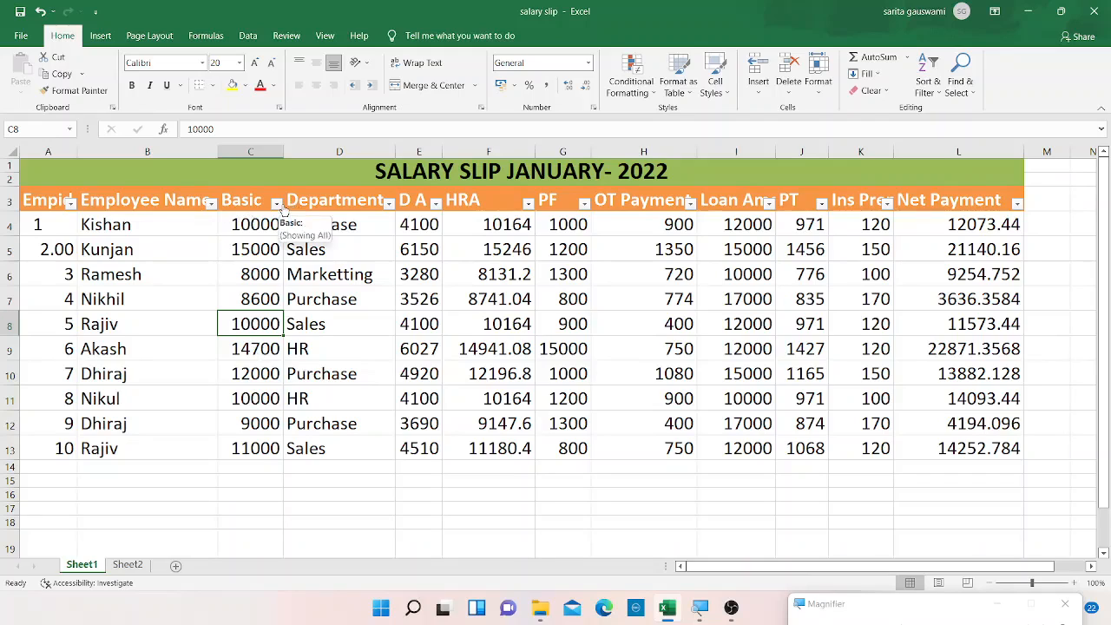
Filter the Department column to show only Purchase.
{"action": "left_click", "coordinate": [390, 204]}
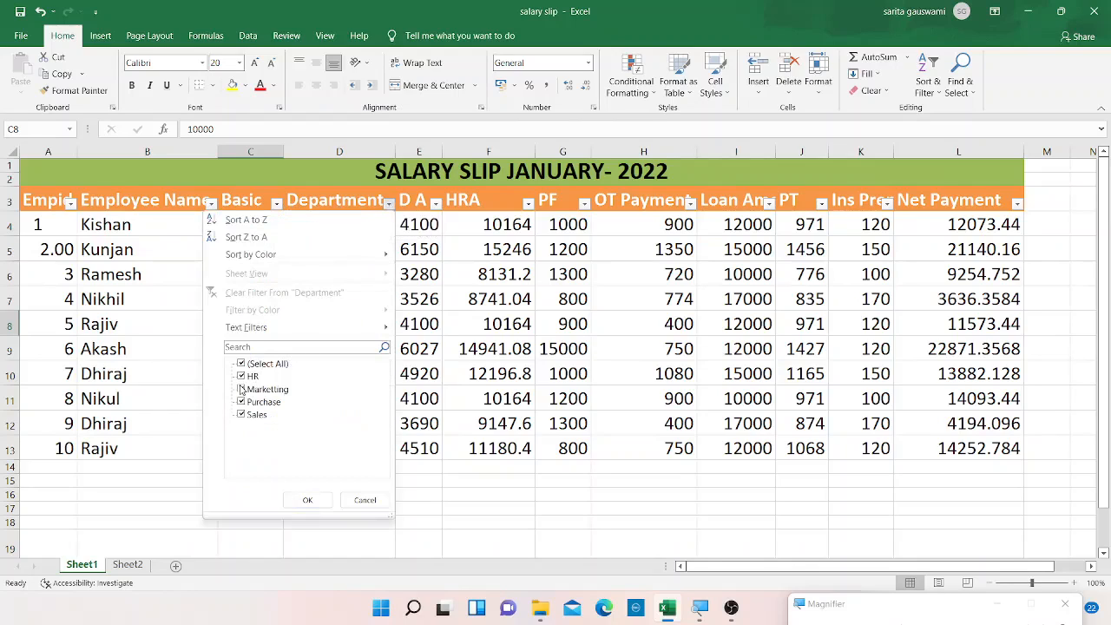
{"action": "left_click", "coordinate": [242, 375]}
{"action": "left_click", "coordinate": [241, 388]}
{"action": "left_click", "coordinate": [241, 413]}
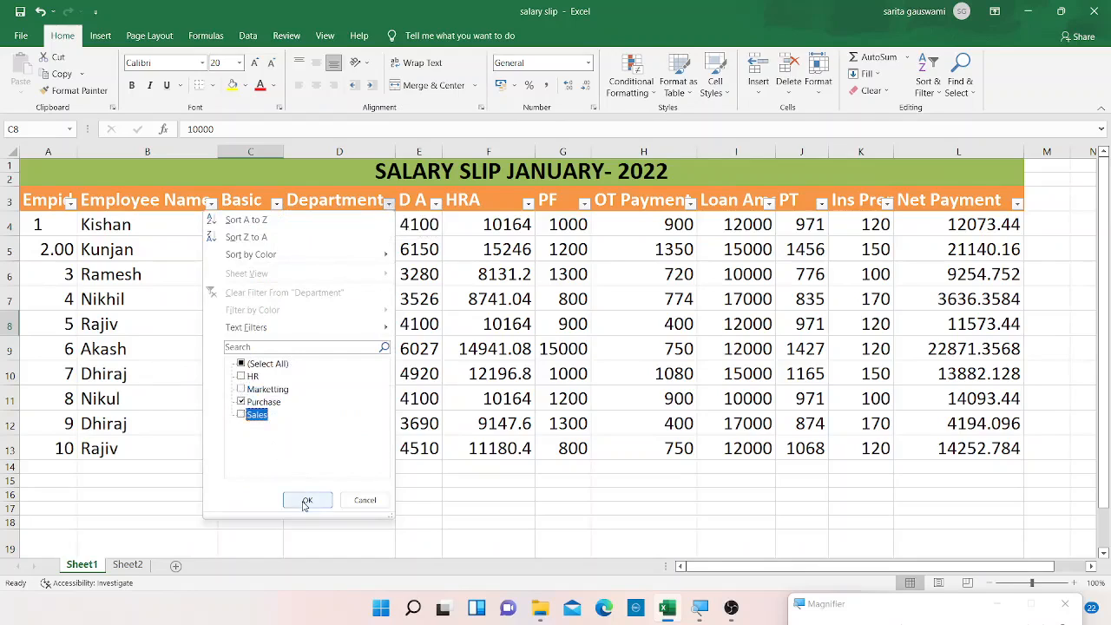
{"action": "left_click", "coordinate": [306, 502]}
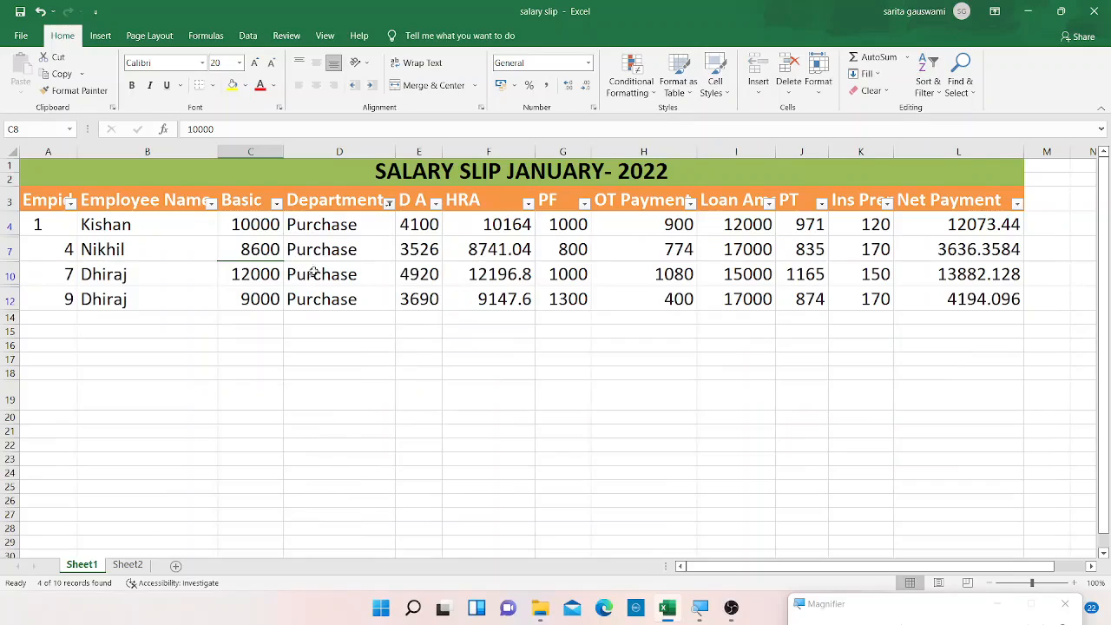
Add a Basic number filter showing only values greater than 10000.
{"action": "left_click", "coordinate": [277, 203]}
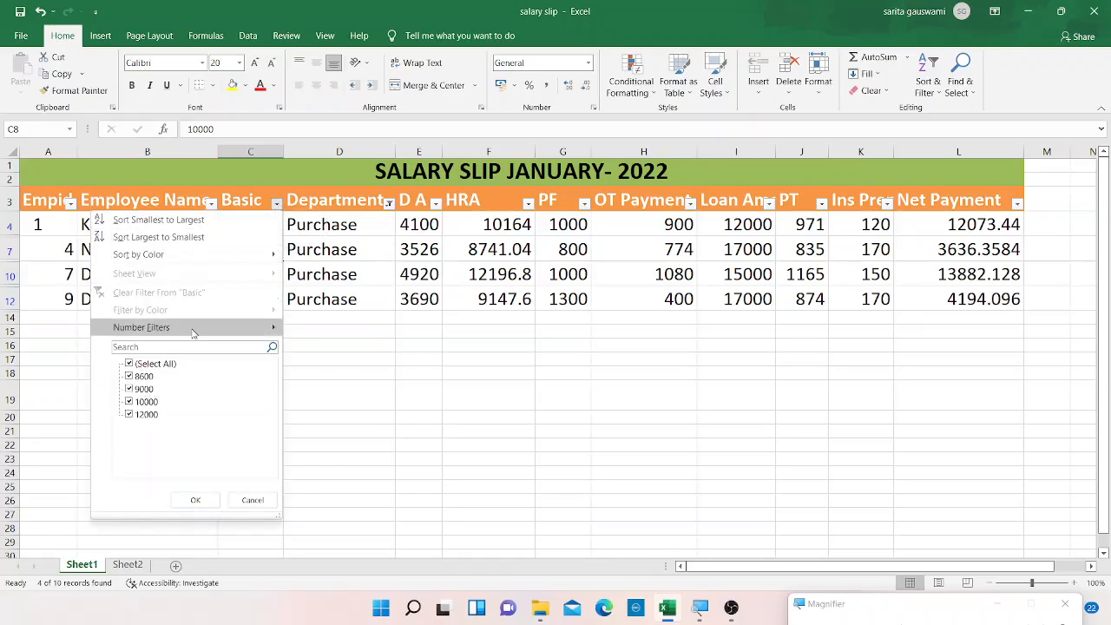
{"action": "mouse_move", "coordinate": [217, 327]}
{"action": "left_click", "coordinate": [319, 374]}
{"action": "type", "text": "10000"}
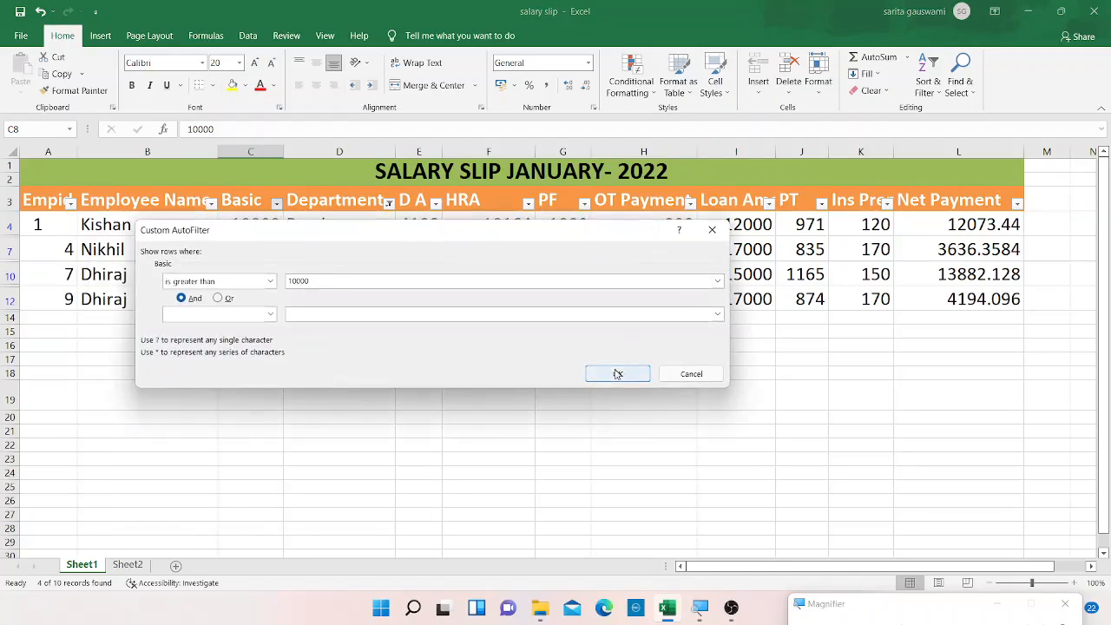
{"action": "left_click", "coordinate": [617, 374]}
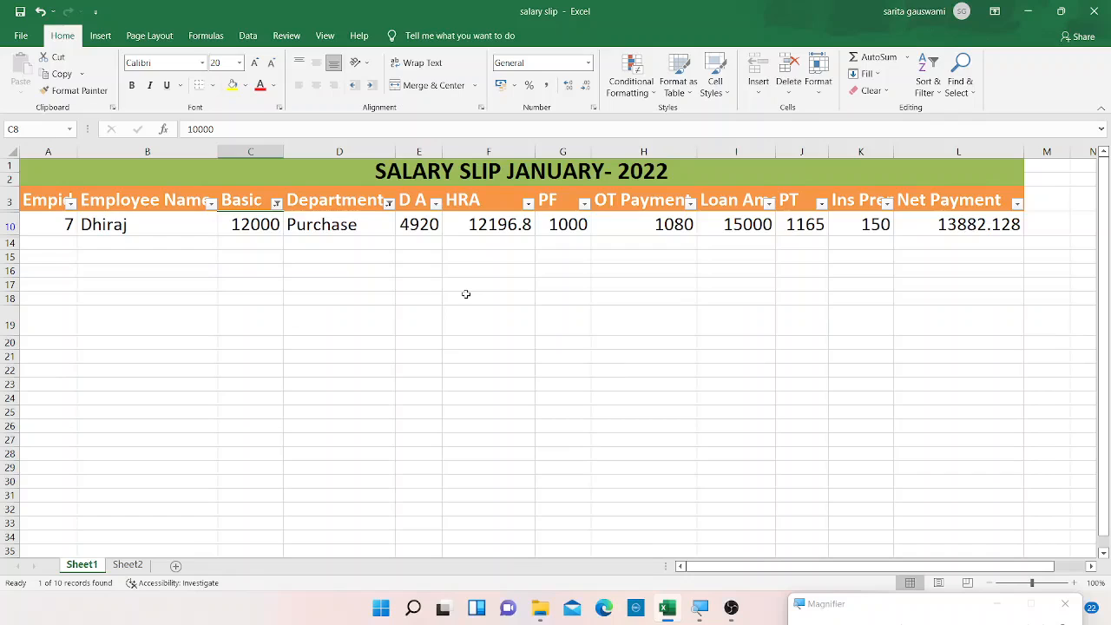
Remove the Basic filter by reselecting all its values.
{"action": "left_click", "coordinate": [275, 204]}
{"action": "left_click", "coordinate": [275, 204]}
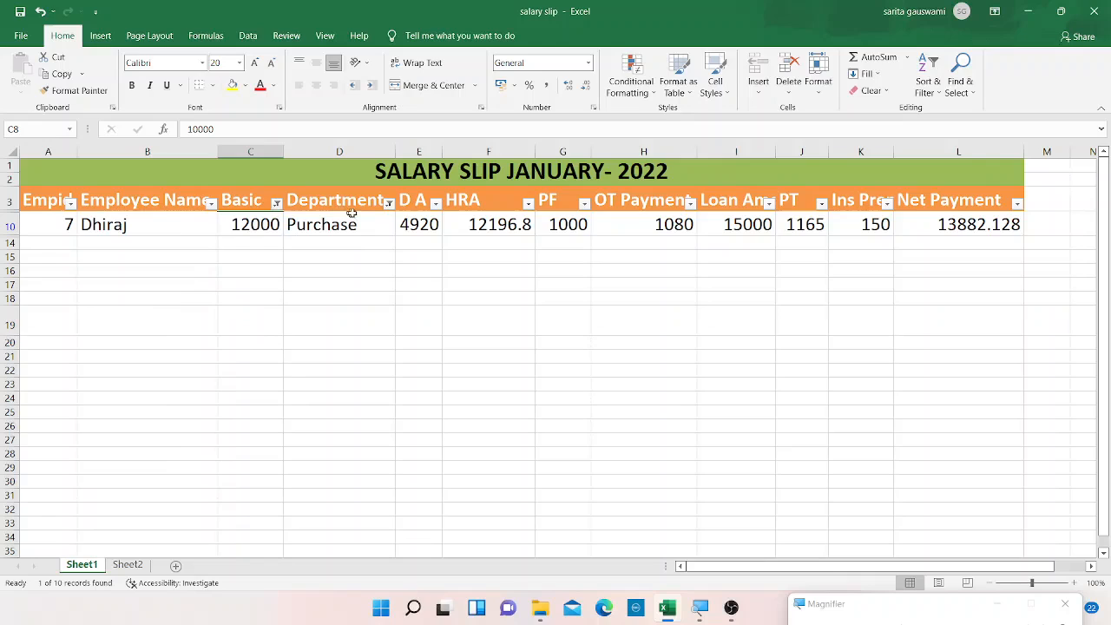
{"action": "left_click", "coordinate": [389, 204]}
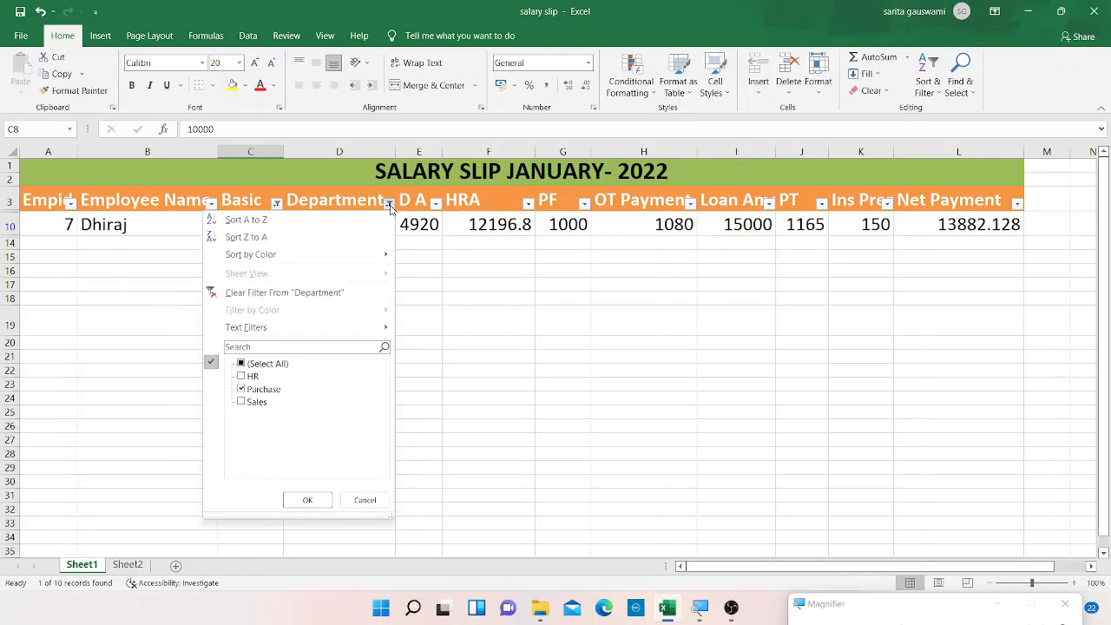
{"action": "left_click", "coordinate": [389, 204]}
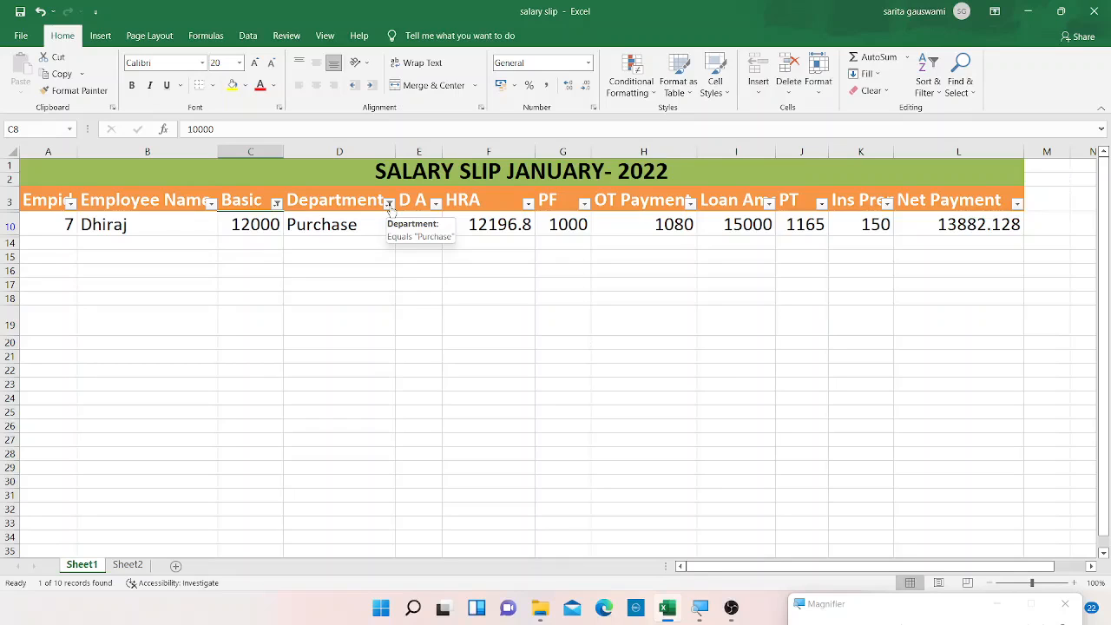
{"action": "left_click", "coordinate": [275, 203]}
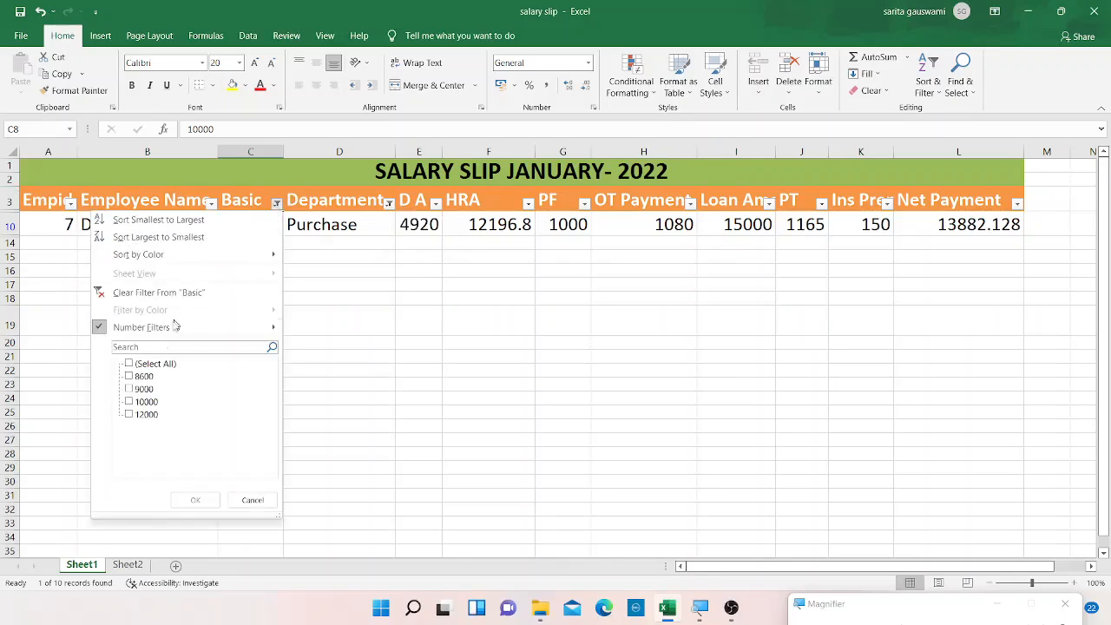
{"action": "left_click", "coordinate": [130, 363]}
{"action": "left_click", "coordinate": [199, 500]}
Clear the Department filter by selecting all departments.
{"action": "left_click", "coordinate": [210, 203]}
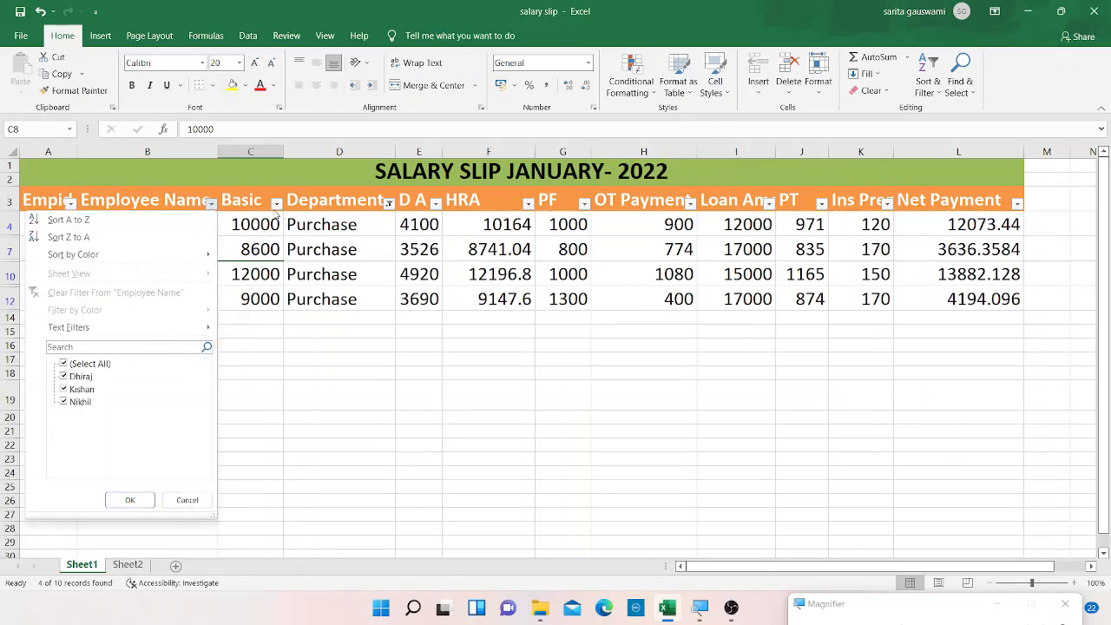
{"action": "key", "text": "Escape"}
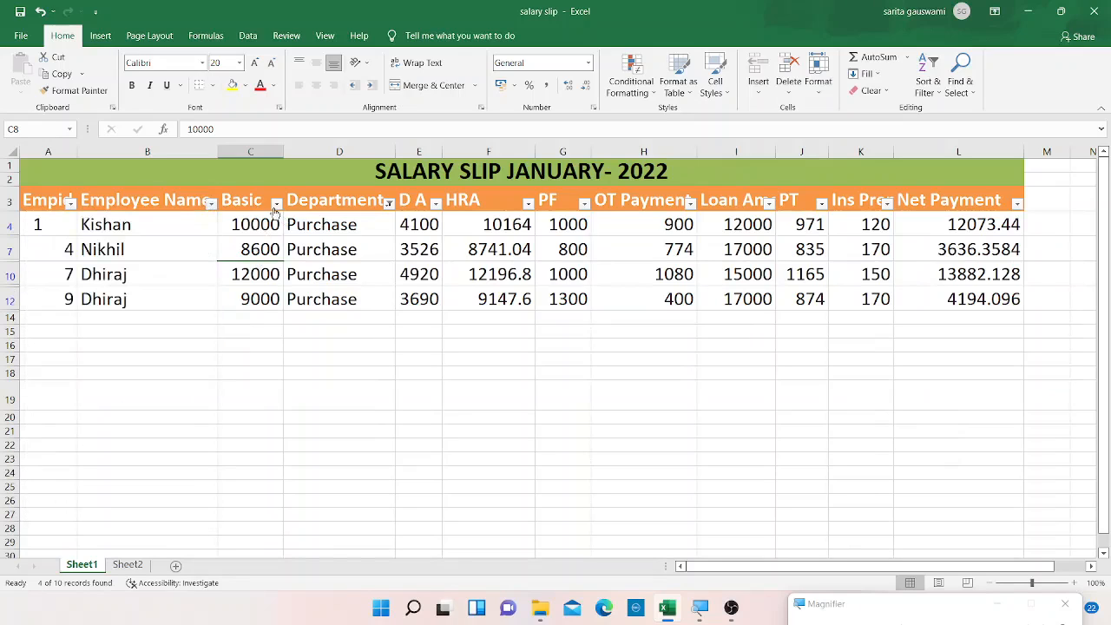
{"action": "left_click", "coordinate": [389, 205]}
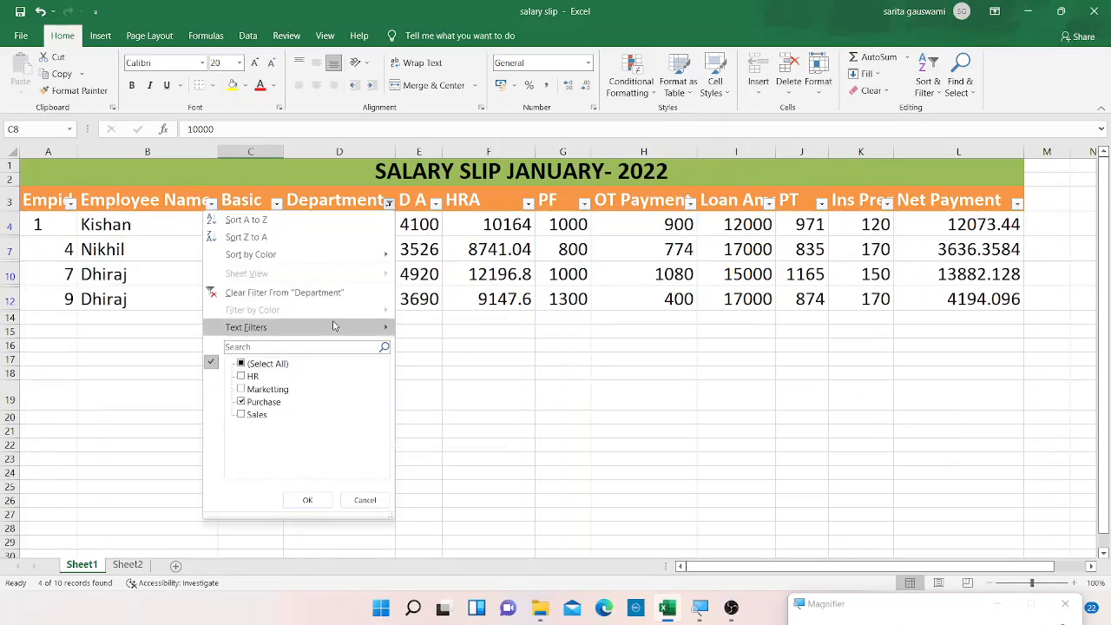
{"action": "left_click", "coordinate": [247, 364]}
{"action": "left_click", "coordinate": [305, 499]}
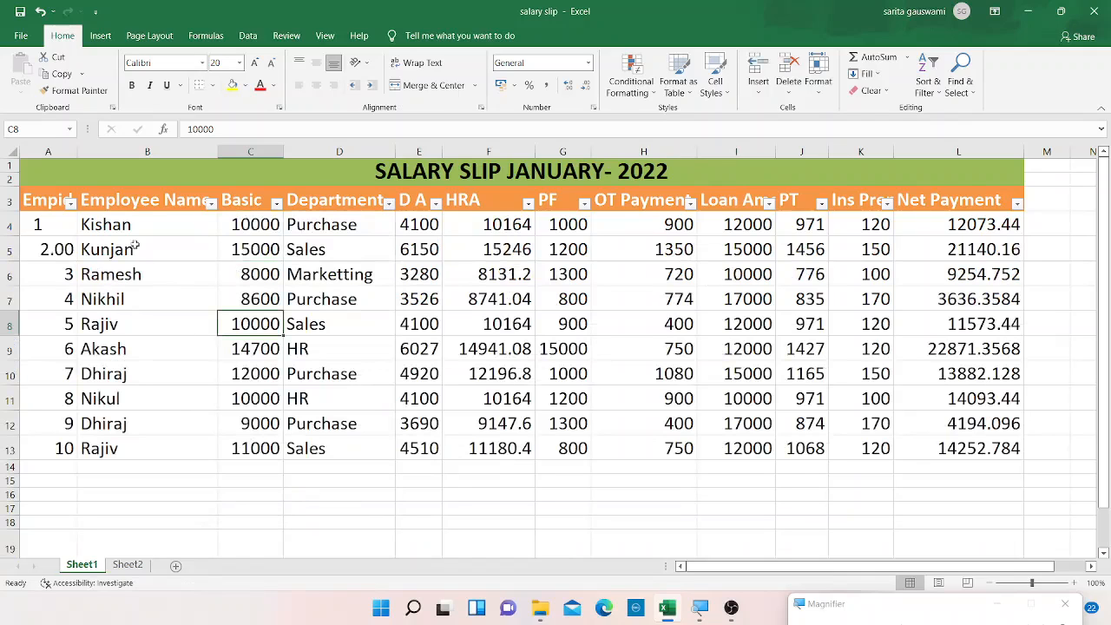
Select the whole table from the Empid header to the last row and turn off AutoFilter.
{"action": "left_click", "coordinate": [50, 198]}
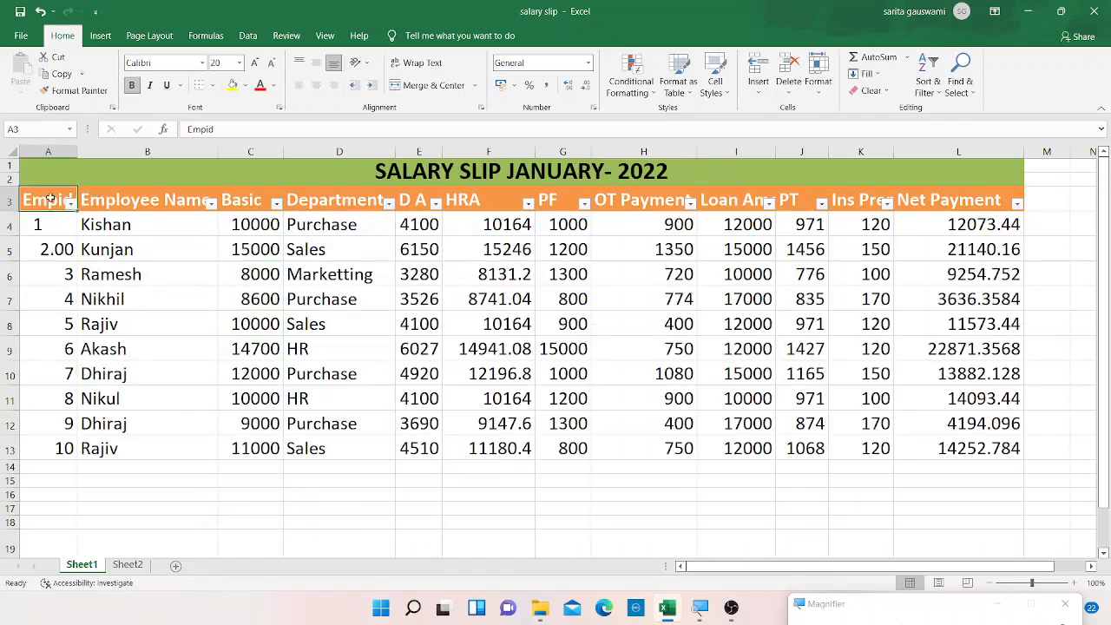
{"action": "key", "text": "shift+Right"}
{"action": "key", "text": "shift+Right"}
{"action": "key", "text": "shift+Right"}
{"action": "key", "text": "shift+Right"}
{"action": "key", "text": "shift+Right"}
{"action": "key", "text": "shift+Right"}
{"action": "key", "text": "shift+Right"}
{"action": "key", "text": "shift+Right"}
{"action": "key", "text": "shift+Right"}
{"action": "key", "text": "shift+Right"}
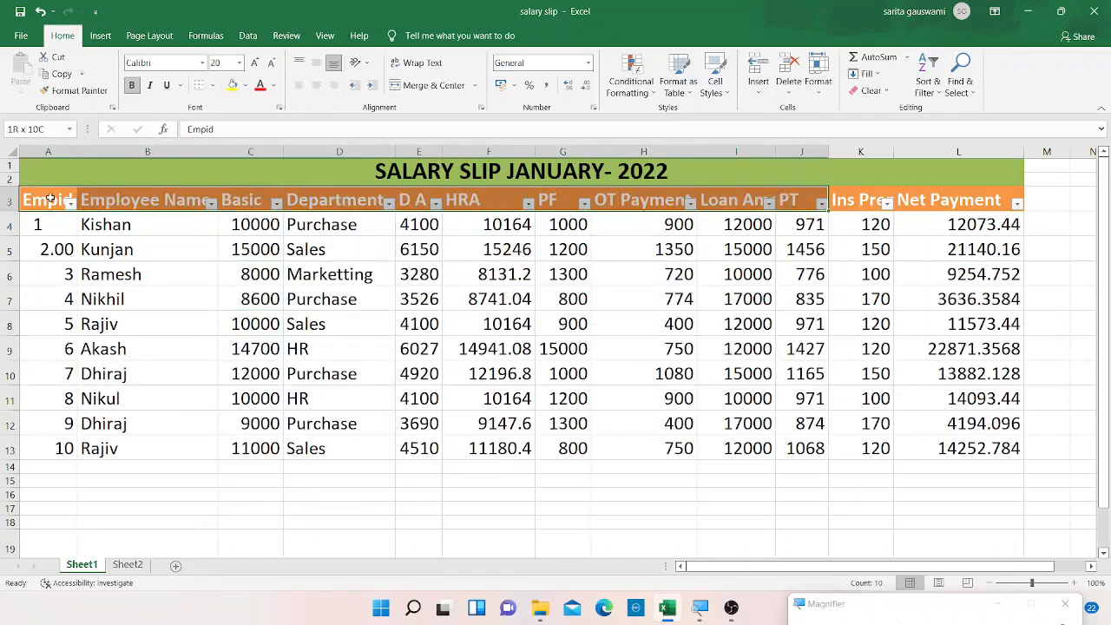
{"action": "key", "text": "shift+Right"}
{"action": "key", "text": "shift+Right"}
{"action": "key", "text": "shift+Left"}
{"action": "key", "text": "shift+Down"}
{"action": "key", "text": "shift+Down"}
{"action": "key", "text": "shift+Down"}
{"action": "key", "text": "shift+Down"}
{"action": "key", "text": "shift+Down"}
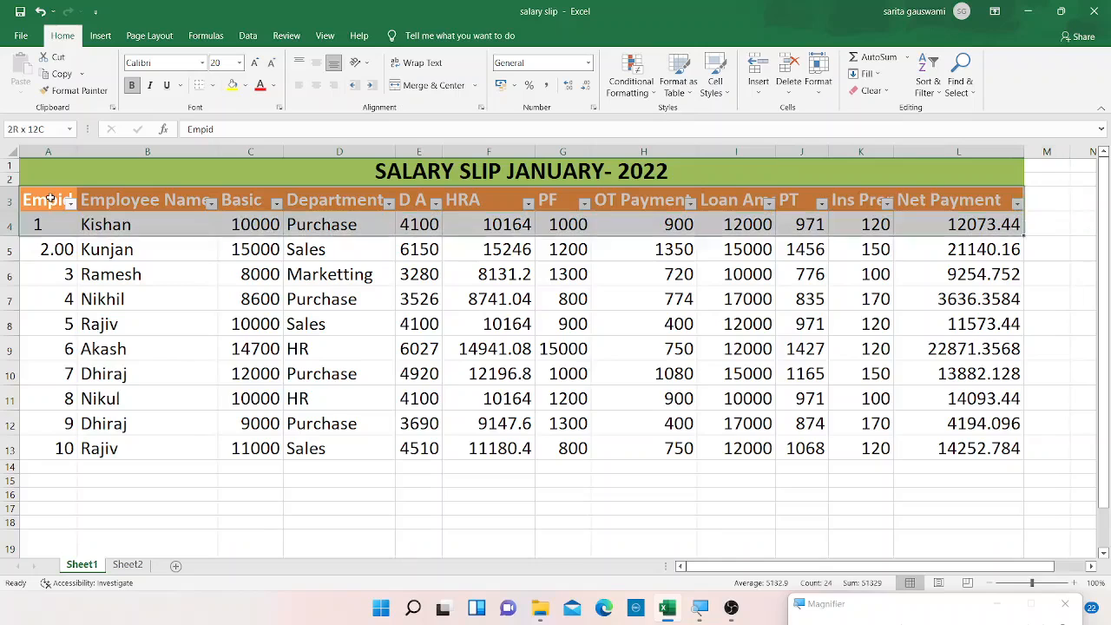
{"action": "key", "text": "shift+Down"}
{"action": "key", "text": "shift+Down"}
{"action": "key", "text": "shift+Down"}
{"action": "key", "text": "shift+Down"}
{"action": "key", "text": "shift+Down"}
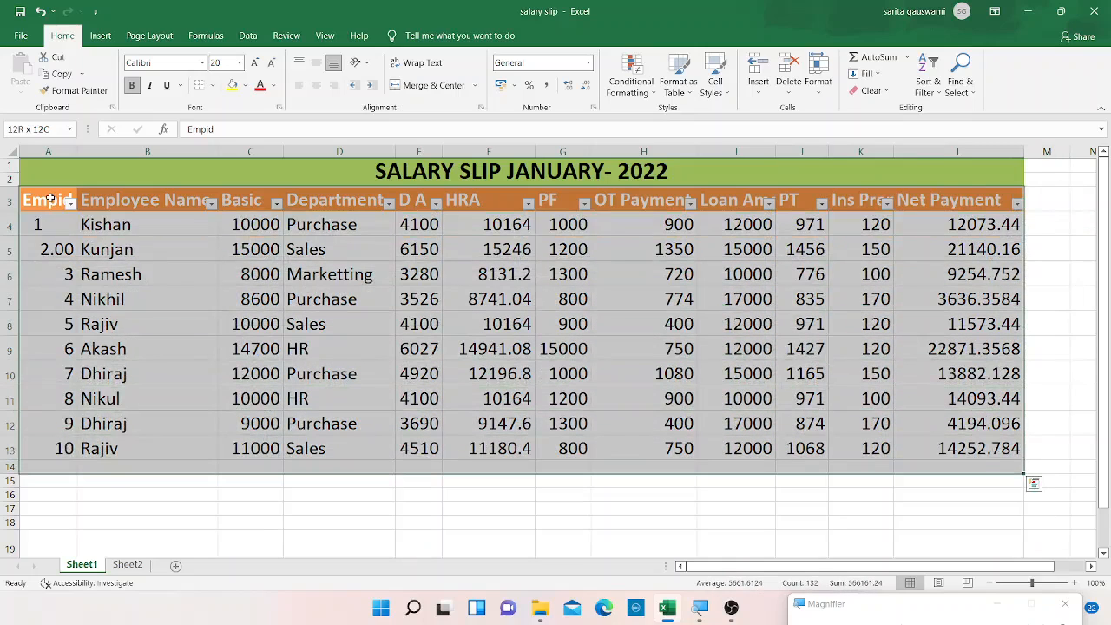
{"action": "left_click", "coordinate": [247, 35]}
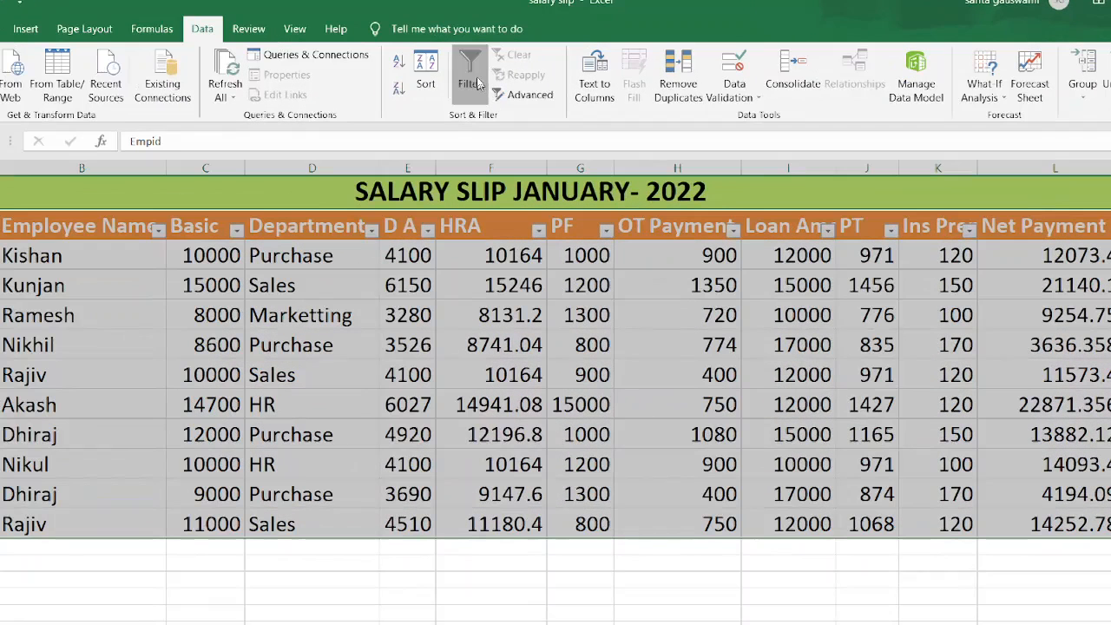
{"action": "left_click", "coordinate": [473, 78]}
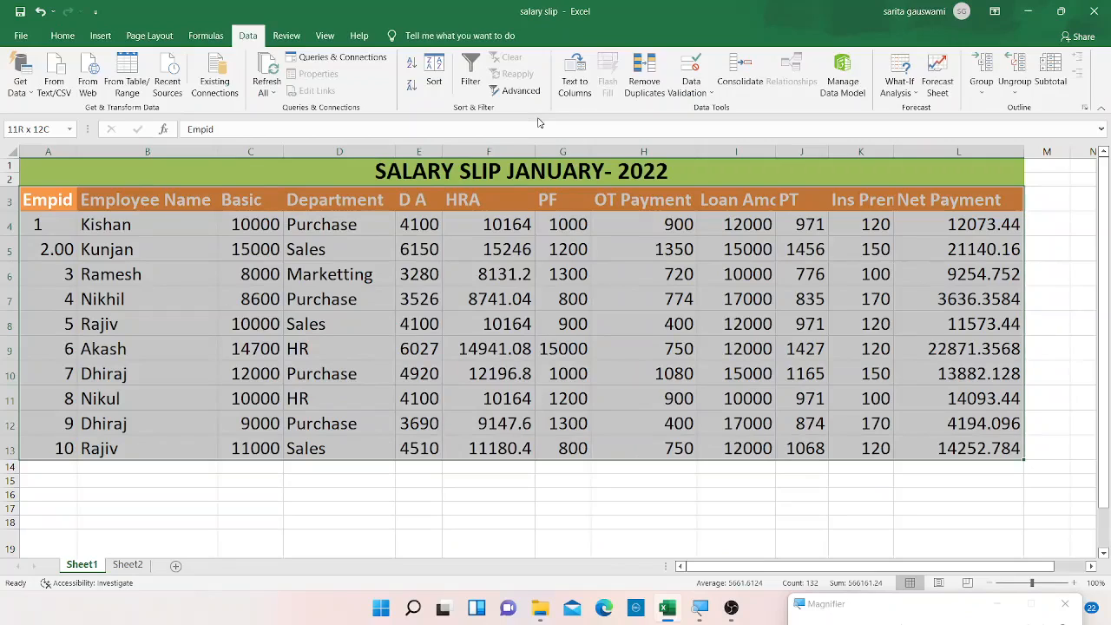
Copy the Basic header into cell A19 as a criteria heading.
{"action": "left_click", "coordinate": [38, 538]}
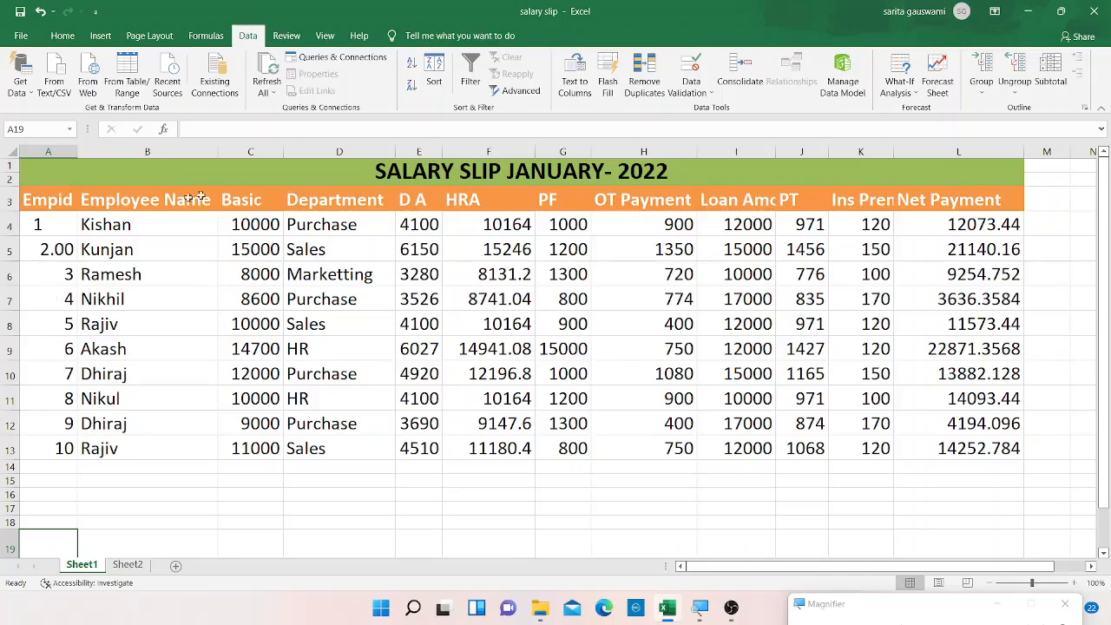
{"action": "left_click", "coordinate": [255, 200]}
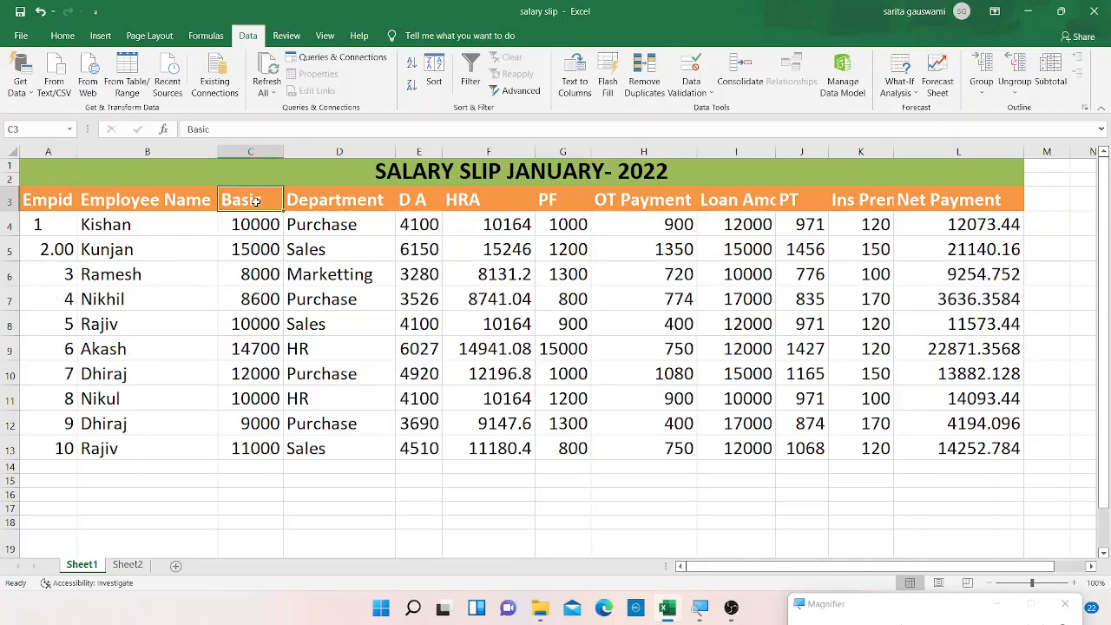
{"action": "key", "text": "ctrl+c"}
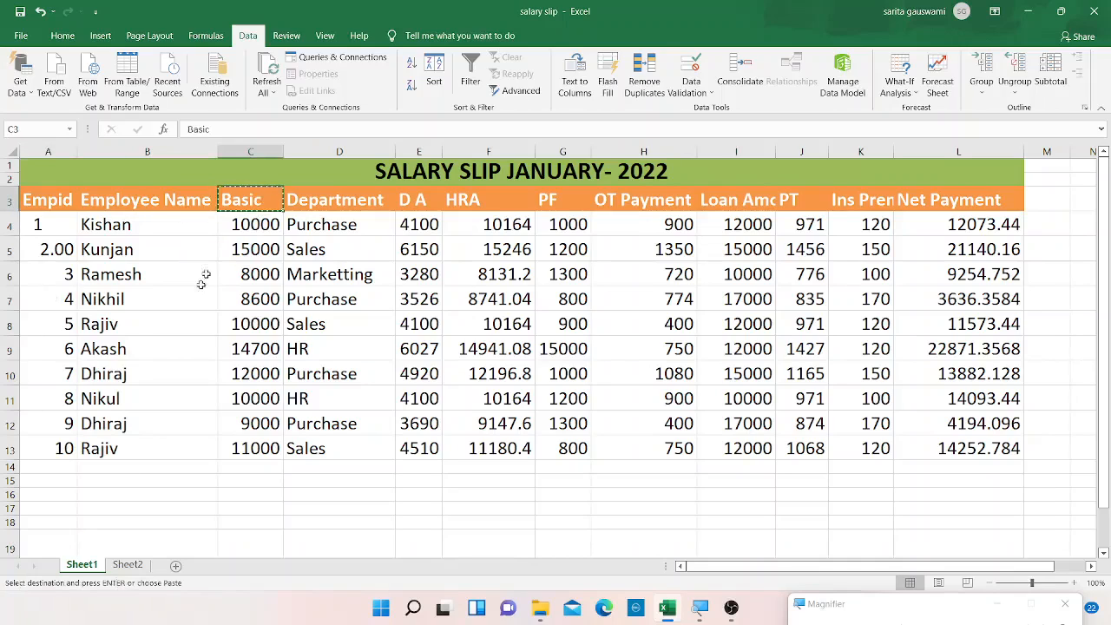
{"action": "left_click", "coordinate": [46, 535]}
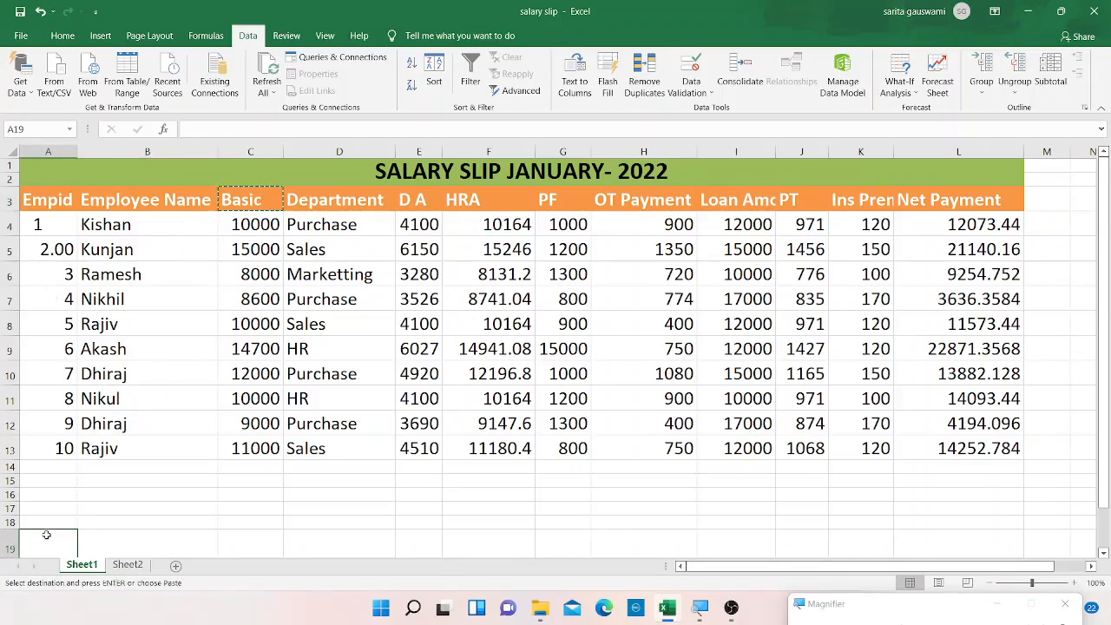
{"action": "key", "text": "ctrl+v"}
{"action": "scroll", "coordinate": [52, 521], "scroll_direction": "down", "scroll_amount": 3}
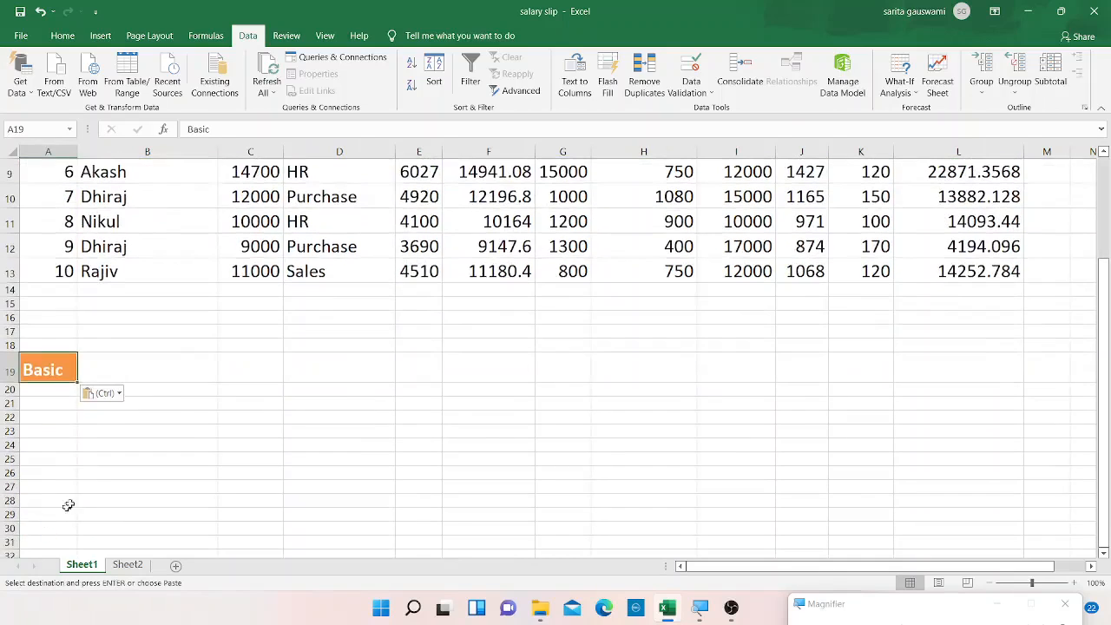
Enter the criterion >10000 in cell A20 under the copied Basic heading.
{"action": "left_click", "coordinate": [53, 391]}
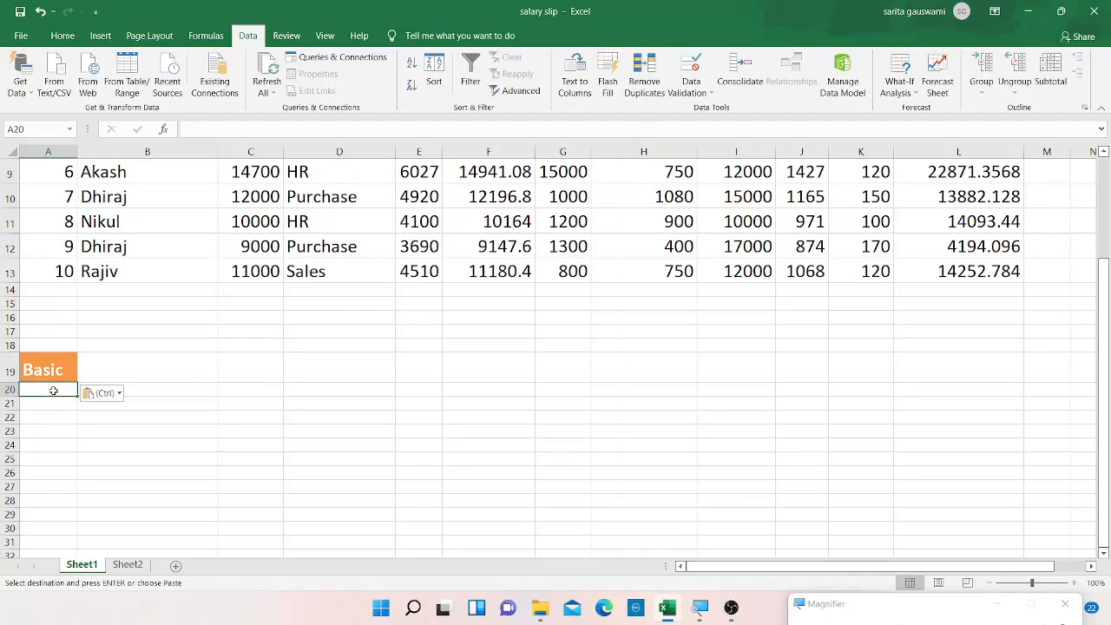
{"action": "key", "text": "ctrl+Up"}
{"action": "key", "text": "ctrl+Up"}
{"action": "key", "text": "ctrl+Up"}
{"action": "key", "text": "Down"}
{"action": "key", "text": "Down"}
{"action": "key", "text": "Down"}
{"action": "key", "text": "Down"}
{"action": "key", "text": "Down"}
{"action": "key", "text": "Down"}
{"action": "key", "text": "Down"}
{"action": "key", "text": "Down"}
{"action": "key", "text": "Down"}
{"action": "key", "text": "Down"}
{"action": "key", "text": "Down"}
{"action": "key", "text": "Down"}
{"action": "key", "text": "Down"}
{"action": "key", "text": "Down"}
{"action": "key", "text": "Down"}
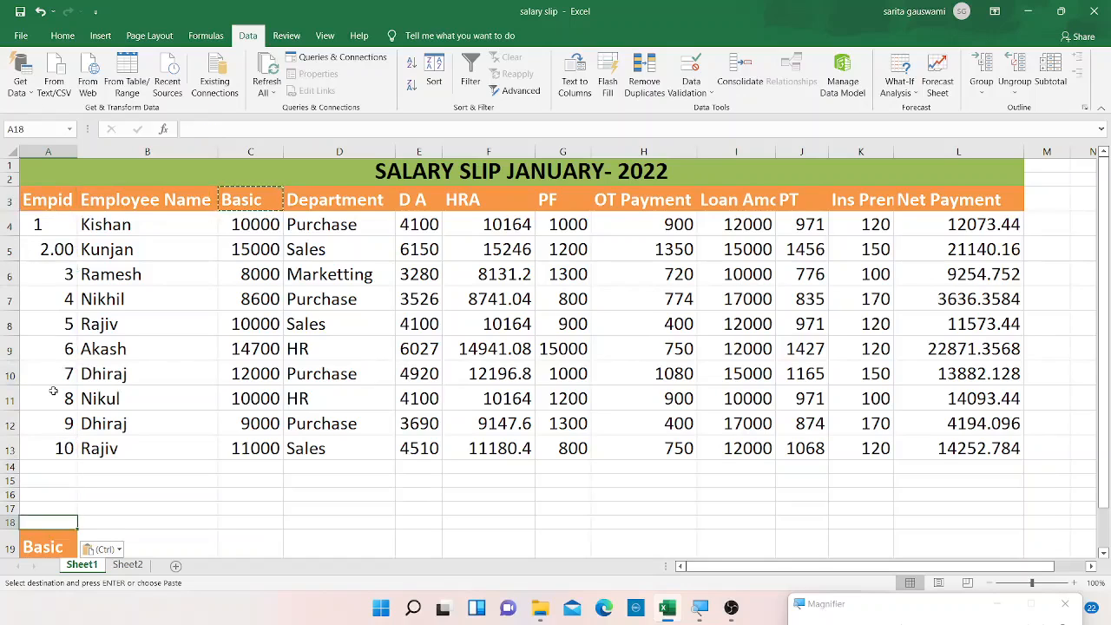
{"action": "key", "text": "Down"}
{"action": "key", "text": "Down"}
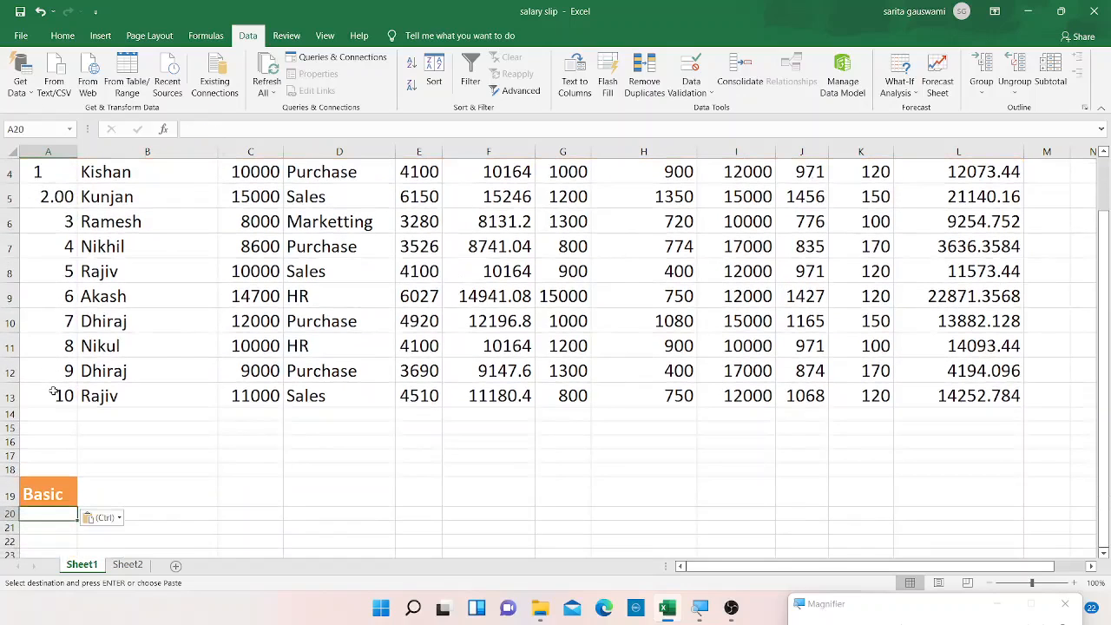
{"action": "type", "text": ">"}
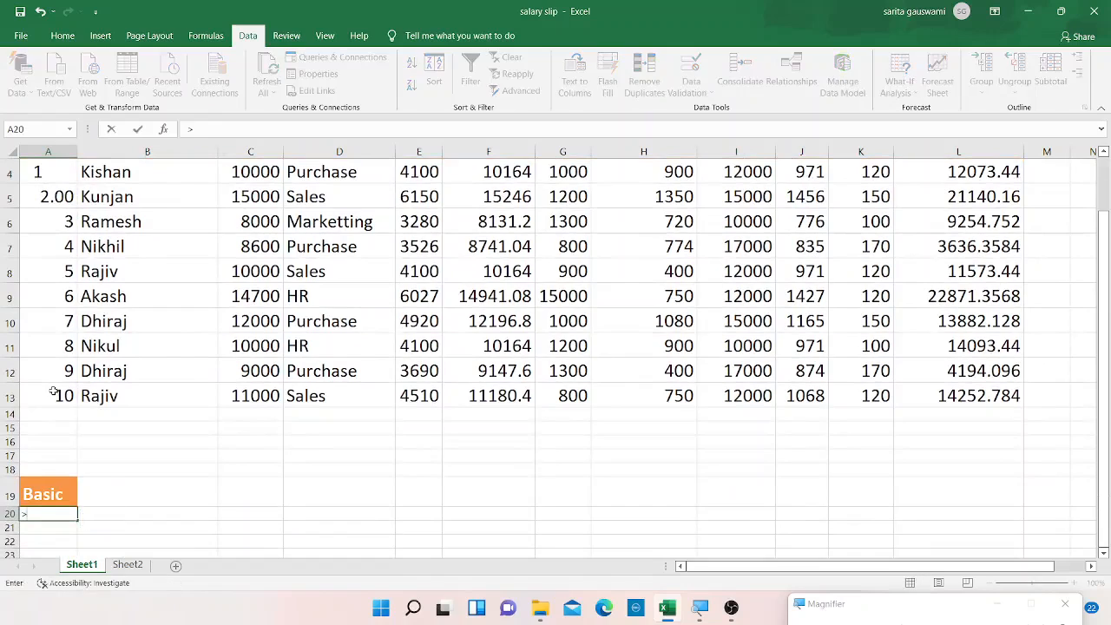
{"action": "type", "text": "10000"}
{"action": "key", "text": "Return"}
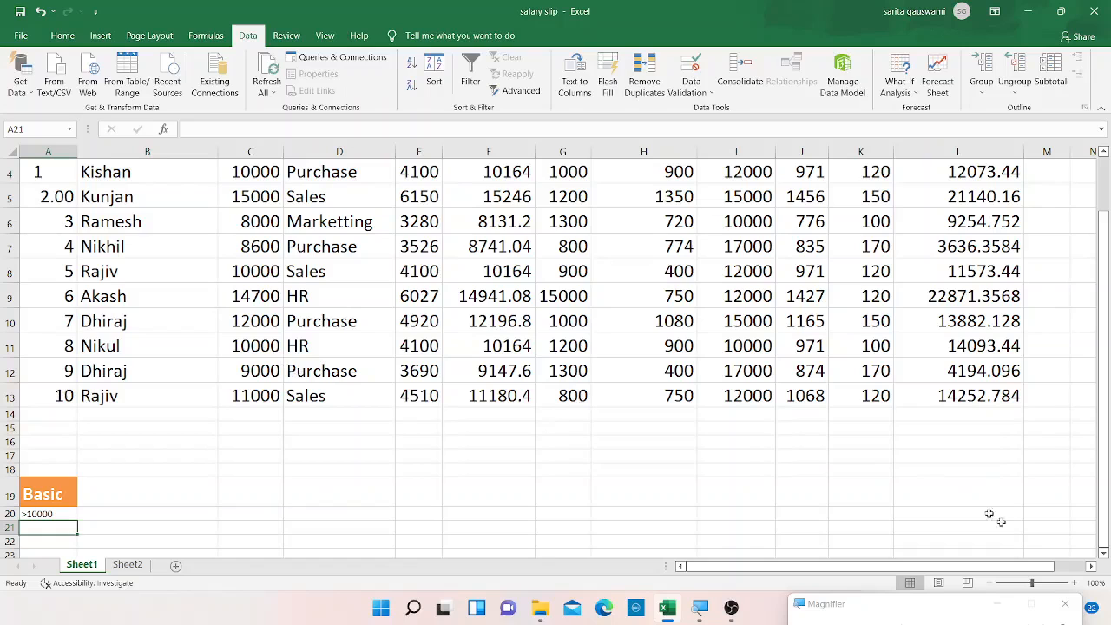
Copy the Empid, Employee Name, Basic and Department headers.
{"action": "left_click", "coordinate": [1091, 565]}
{"action": "left_click", "coordinate": [1091, 566]}
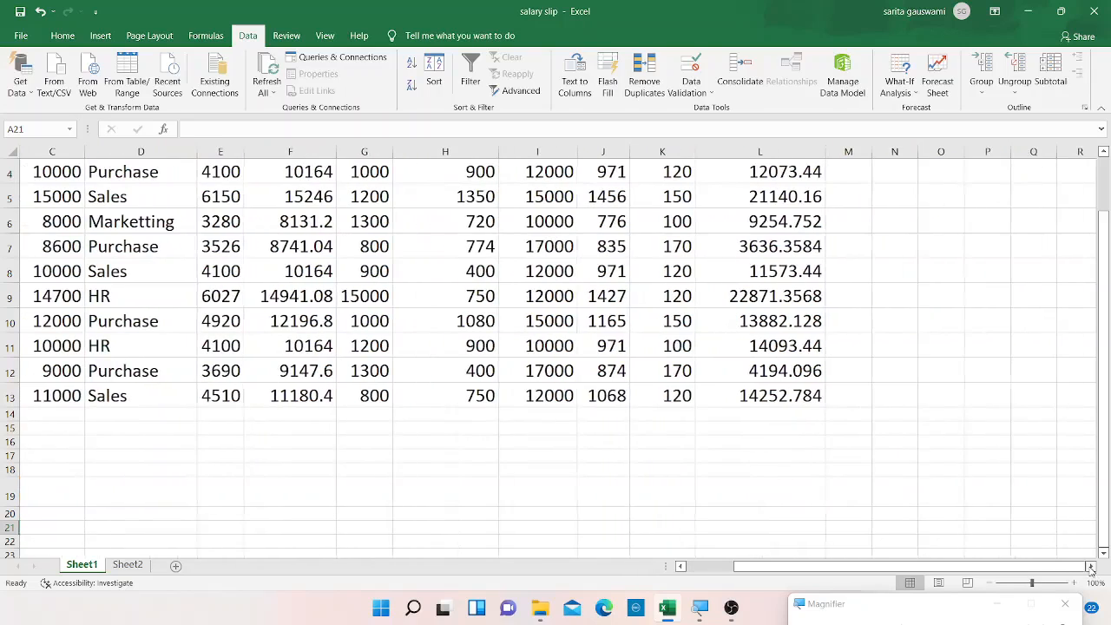
{"action": "scroll", "coordinate": [1101, 175], "scroll_direction": "up", "scroll_amount": 1}
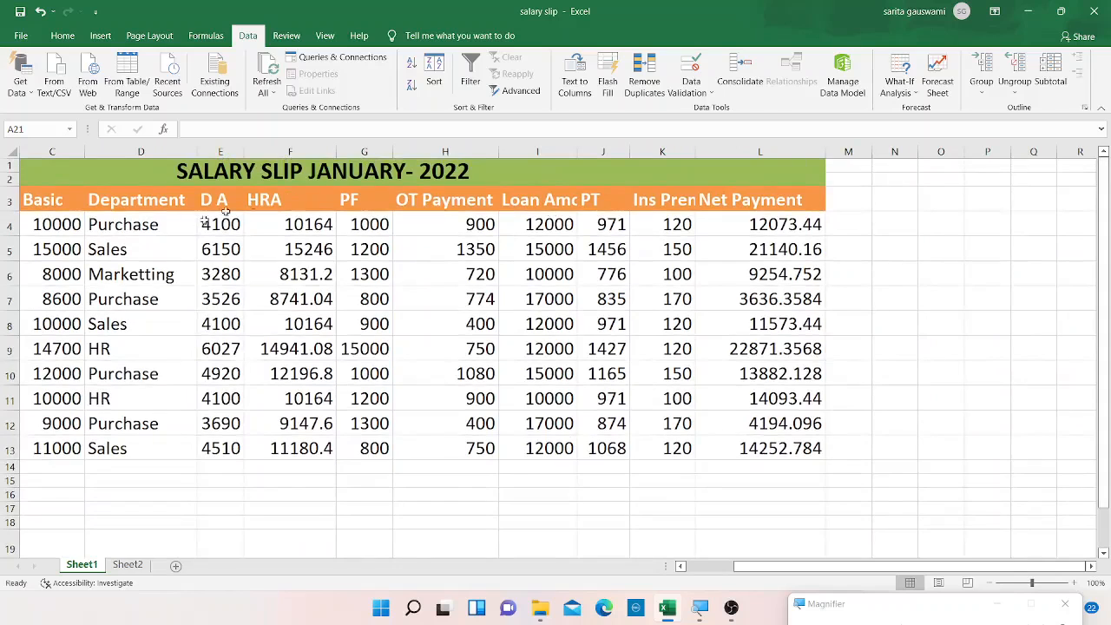
{"action": "left_click", "coordinate": [59, 189]}
{"action": "key", "text": "Left"}
{"action": "key", "text": "Left"}
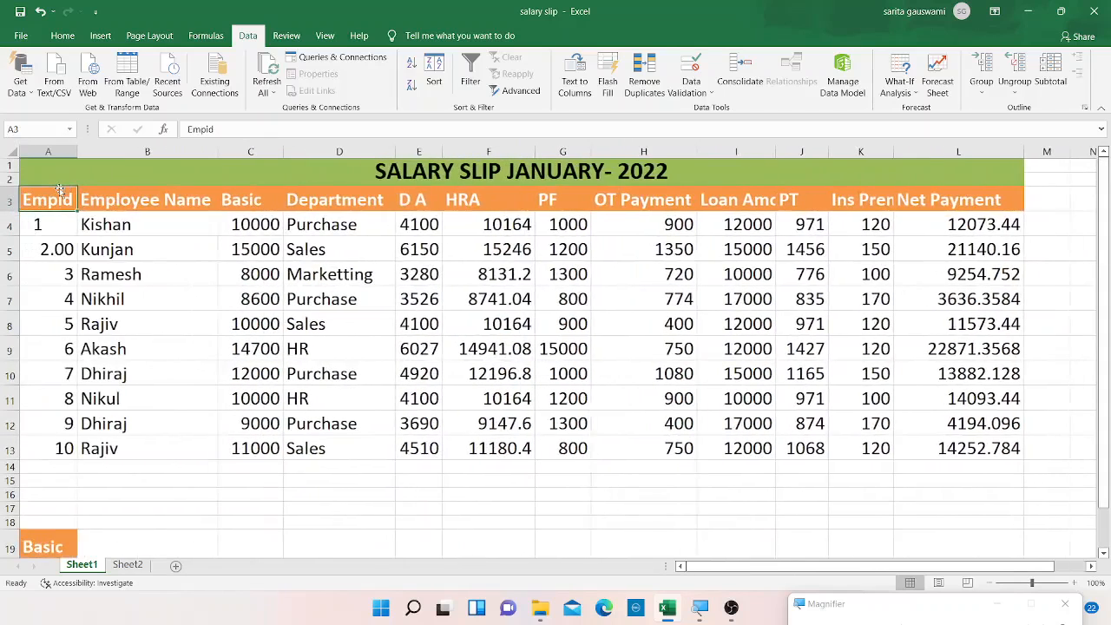
{"action": "key", "text": "Right"}
{"action": "key", "text": "Left"}
{"action": "key", "text": "shift+Right"}
{"action": "key", "text": "shift+Right"}
{"action": "key", "text": "shift+Right"}
{"action": "key", "text": "ctrl+c"}
Paste the copied headers starting at cell P9 and widen column Q so the headings fit.
{"action": "left_click", "coordinate": [1056, 337]}
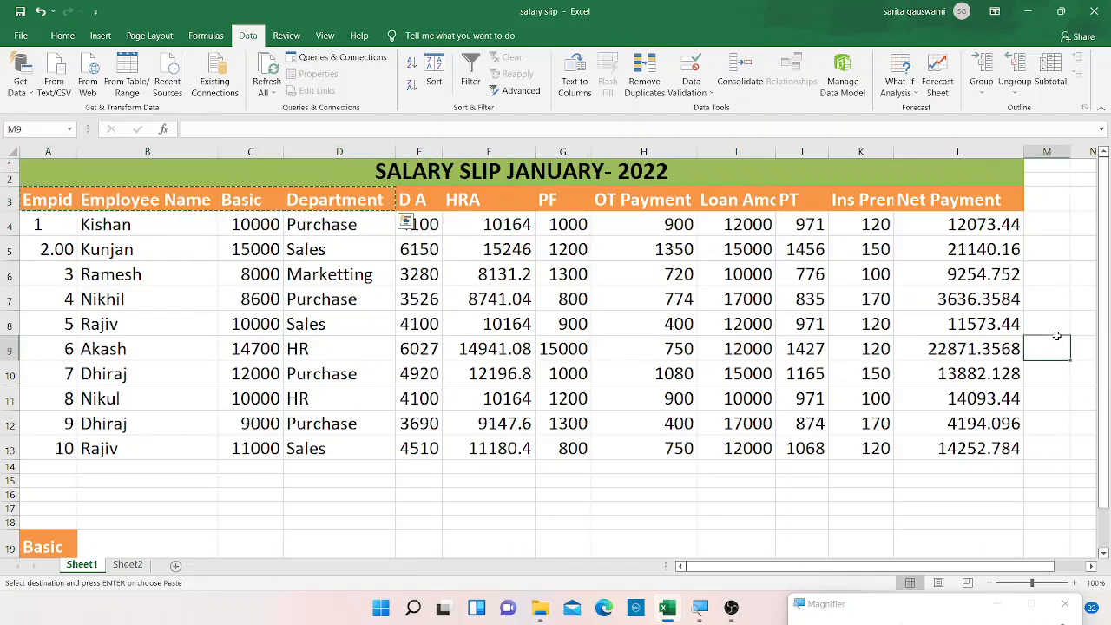
{"action": "key", "text": "Right"}
{"action": "key", "text": "Right"}
{"action": "key", "text": "Right"}
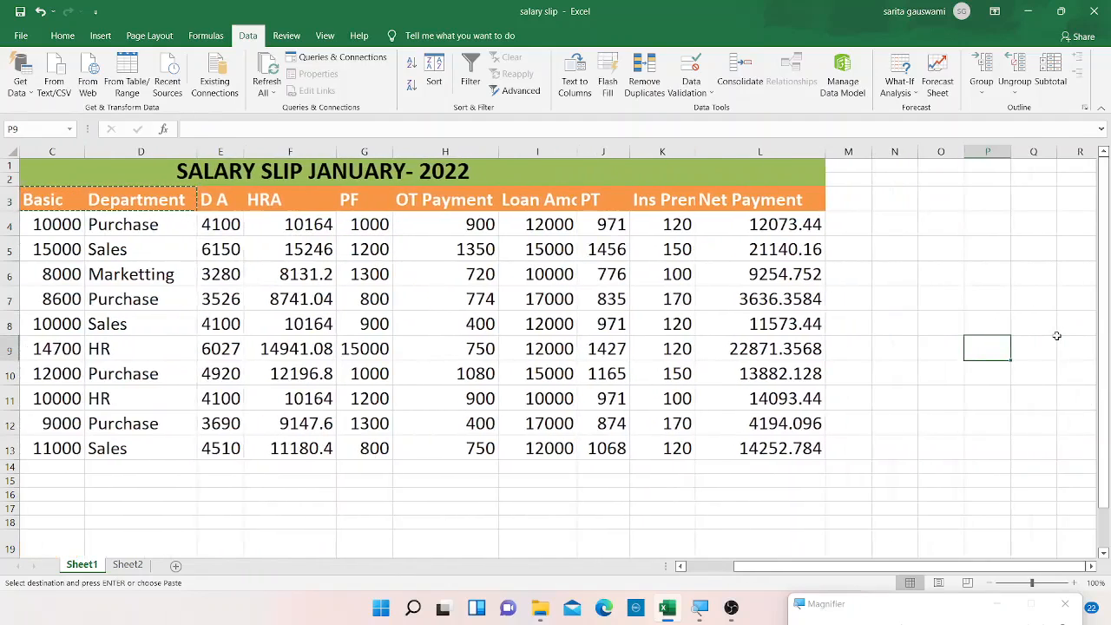
{"action": "key", "text": "ctrl+v"}
{"action": "left_click", "coordinate": [1023, 467]}
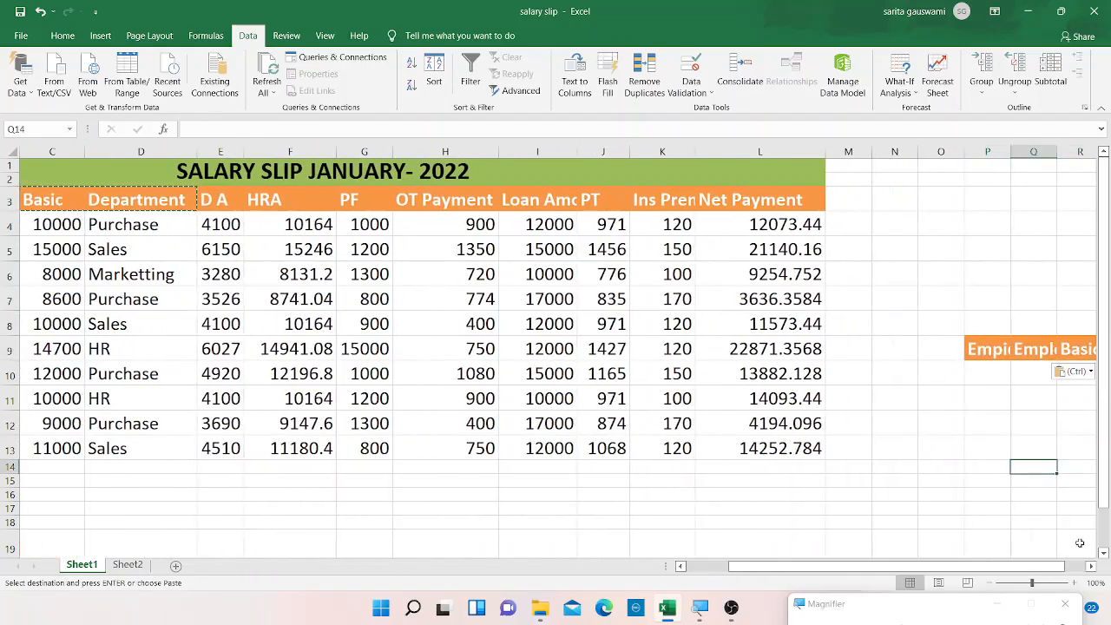
{"action": "left_click", "coordinate": [1092, 565]}
{"action": "left_click", "coordinate": [1091, 566]}
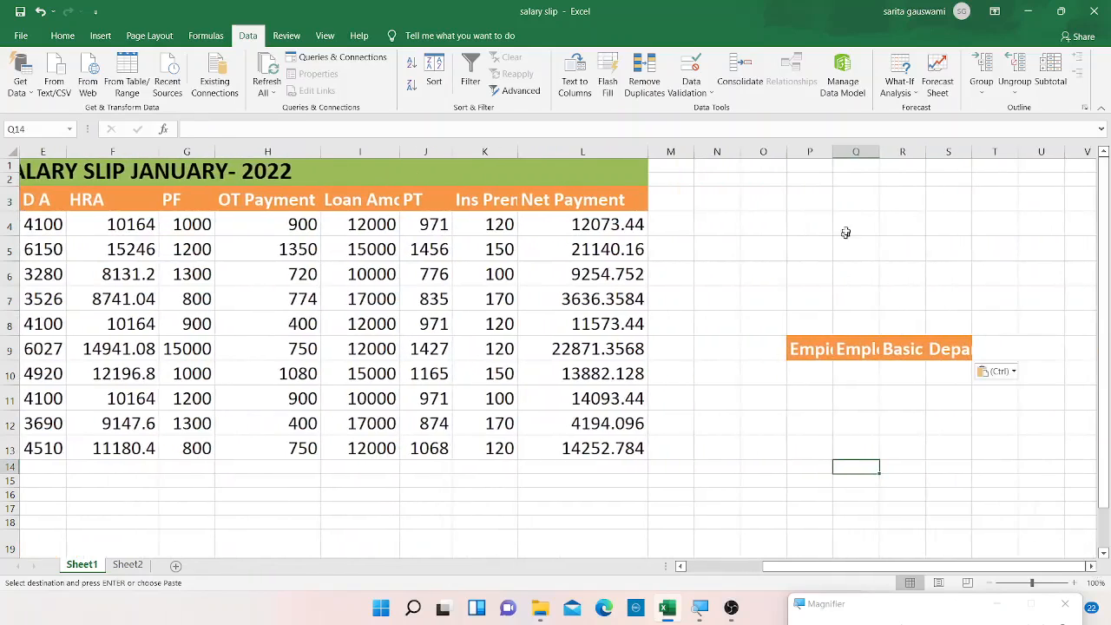
{"action": "left_click_drag", "start_coordinate": [832, 154], "coordinate": [1101, 154]}
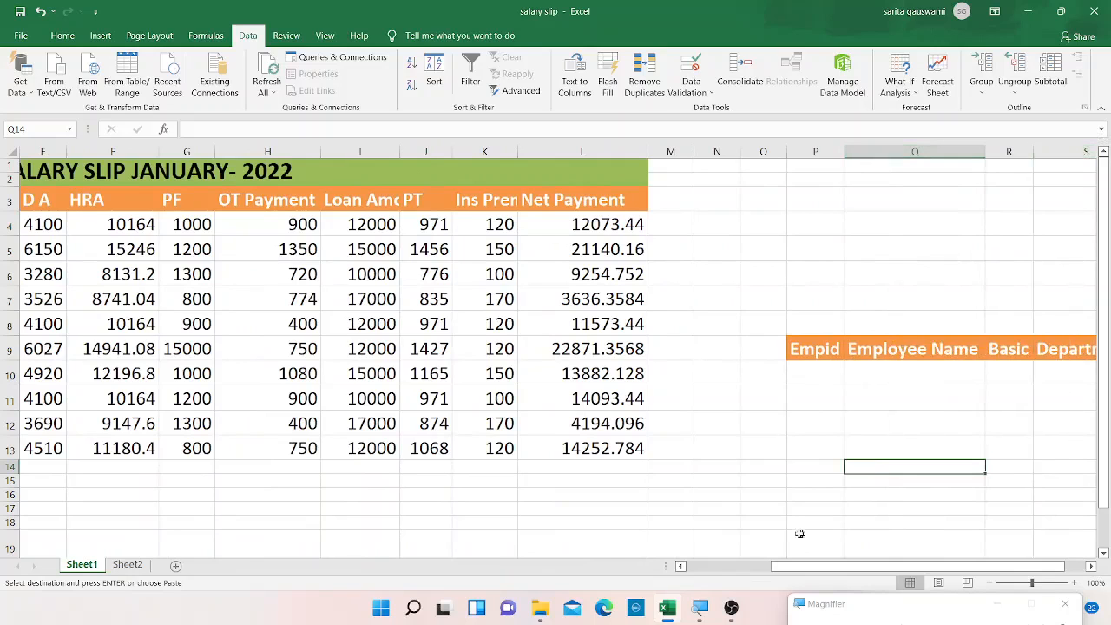
{"action": "left_click", "coordinate": [722, 565]}
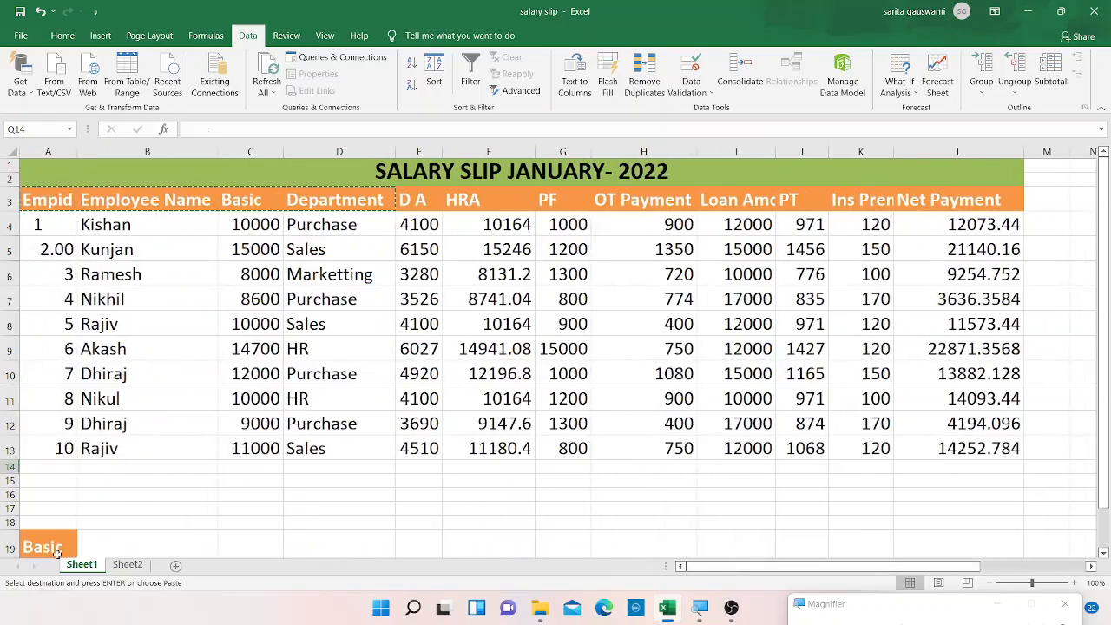
{"action": "left_click", "coordinate": [57, 548]}
{"action": "key", "text": "Down"}
{"action": "key", "text": "Down"}
{"action": "key", "text": "Down"}
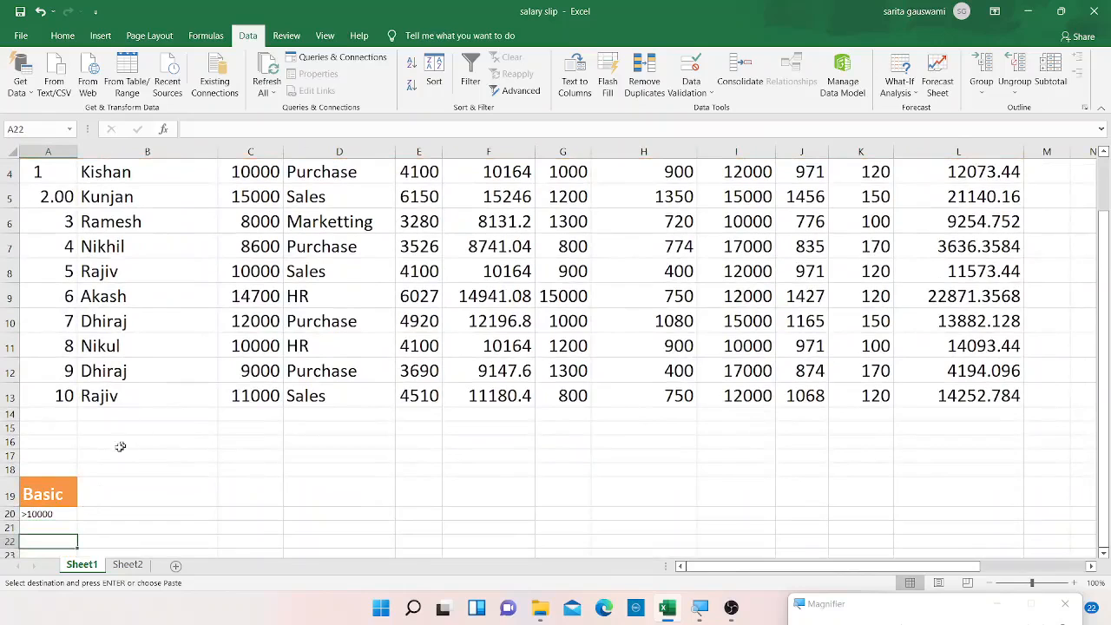
{"action": "left_click", "coordinate": [153, 278]}
{"action": "key", "text": "Up"}
{"action": "key", "text": "Up"}
{"action": "key", "text": "Up"}
{"action": "key", "text": "Up"}
{"action": "key", "text": "Up"}
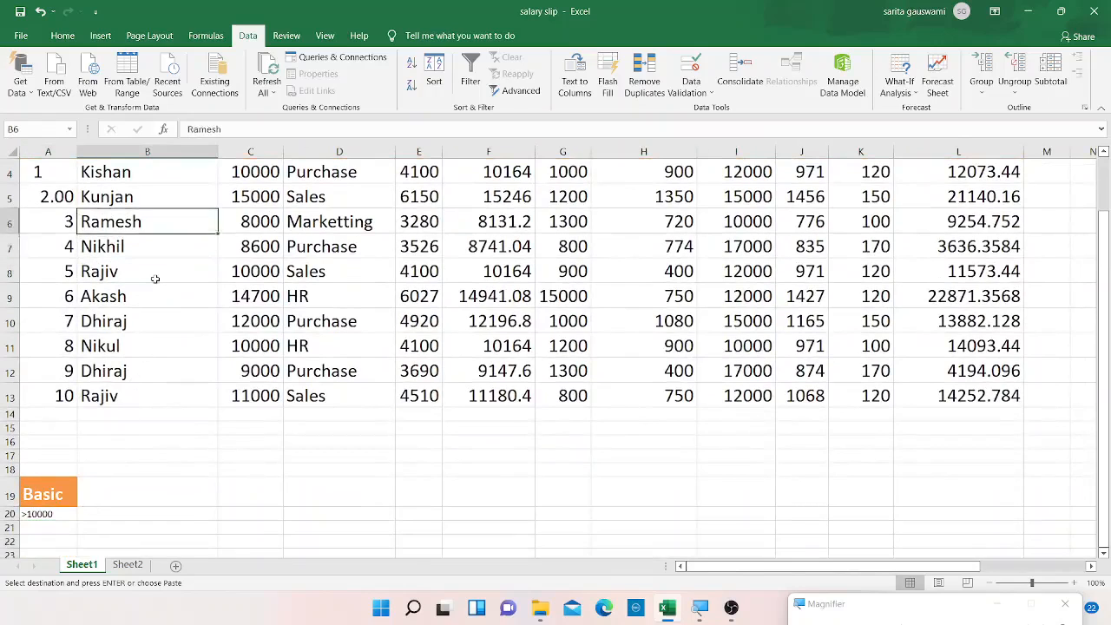
{"action": "key", "text": "Up"}
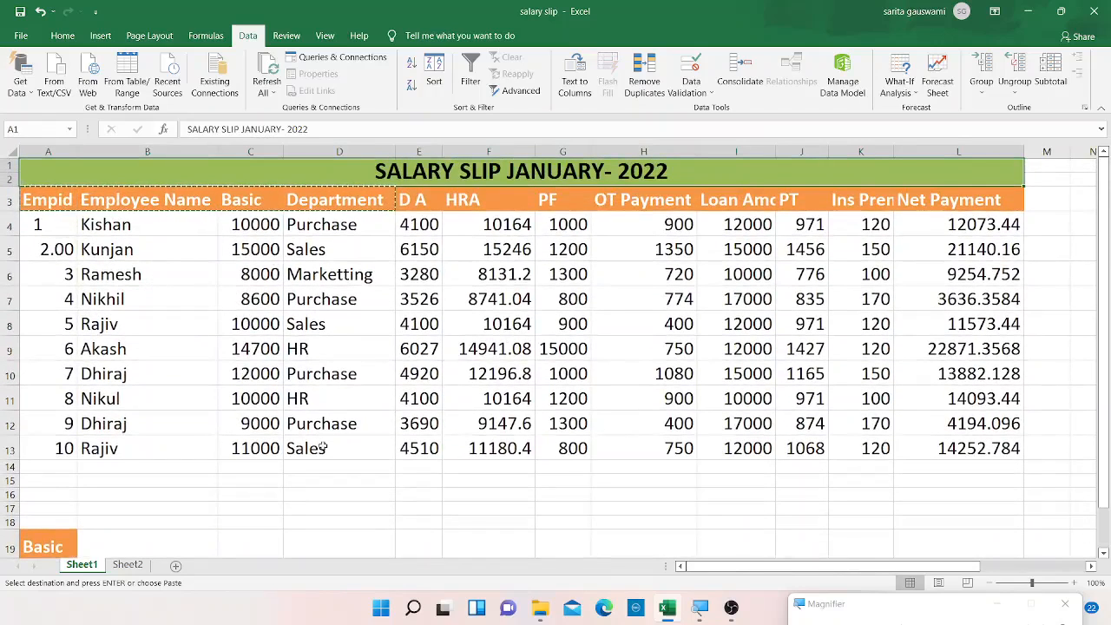
{"action": "left_click", "coordinate": [452, 276]}
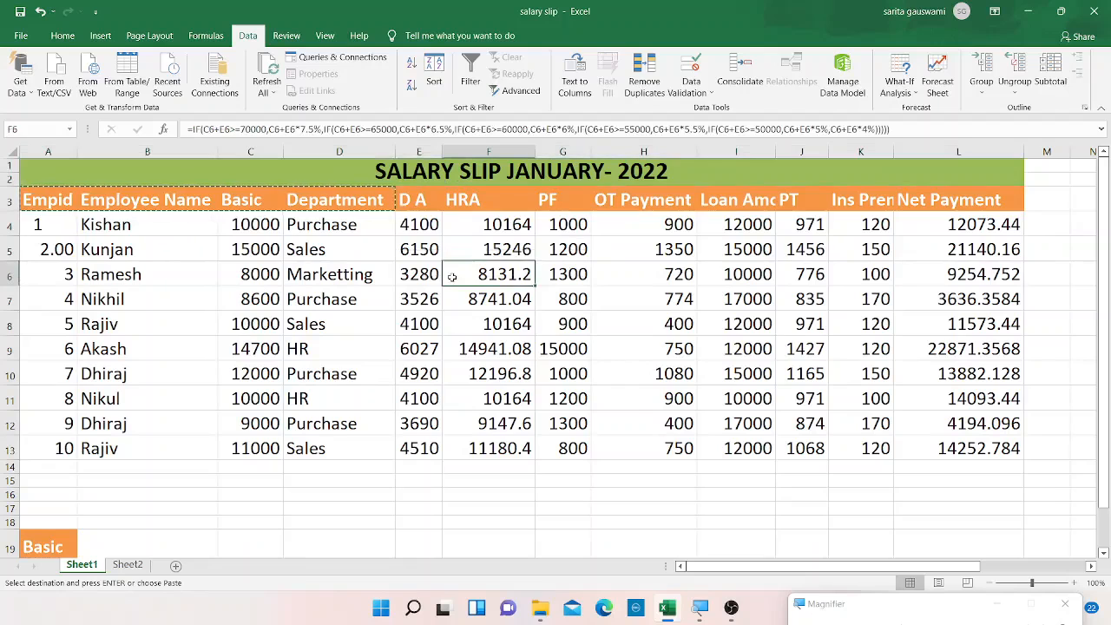
{"action": "key", "text": "Escape"}
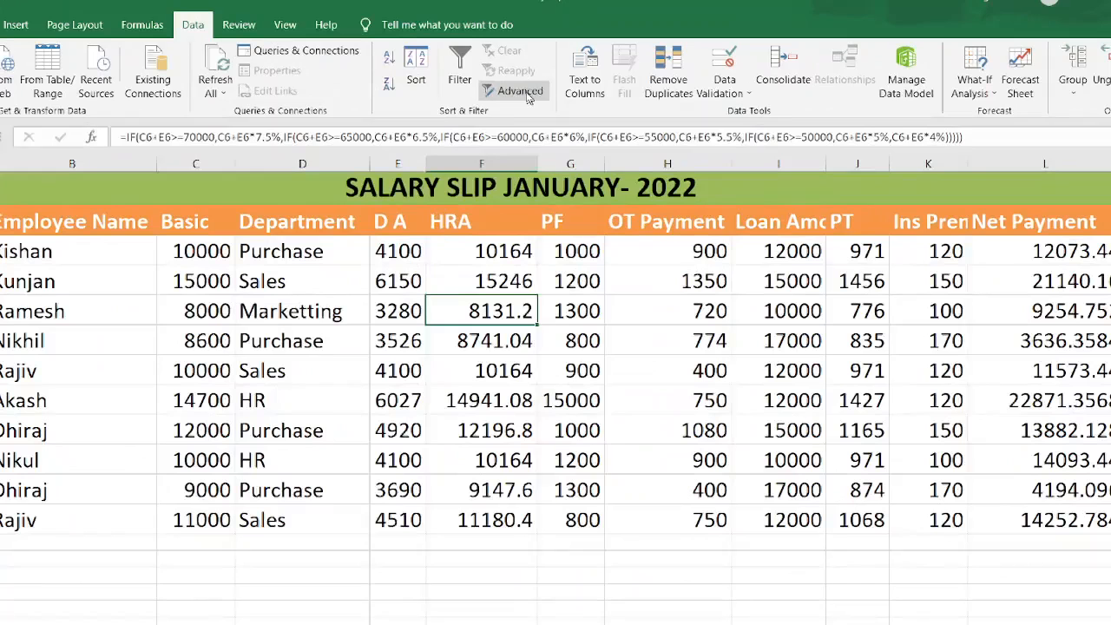
Open Advanced Filter, keep filtering the list in place, and set the list range to Sheet1!$A$3:$M$13.
{"action": "left_click", "coordinate": [524, 92]}
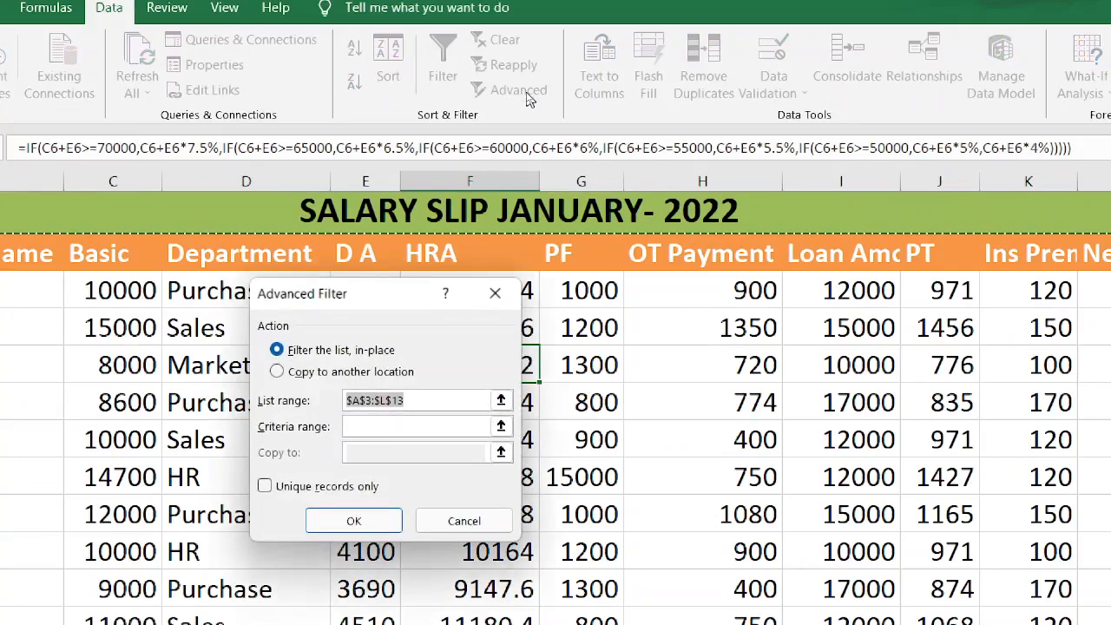
{"action": "left_click", "coordinate": [276, 371]}
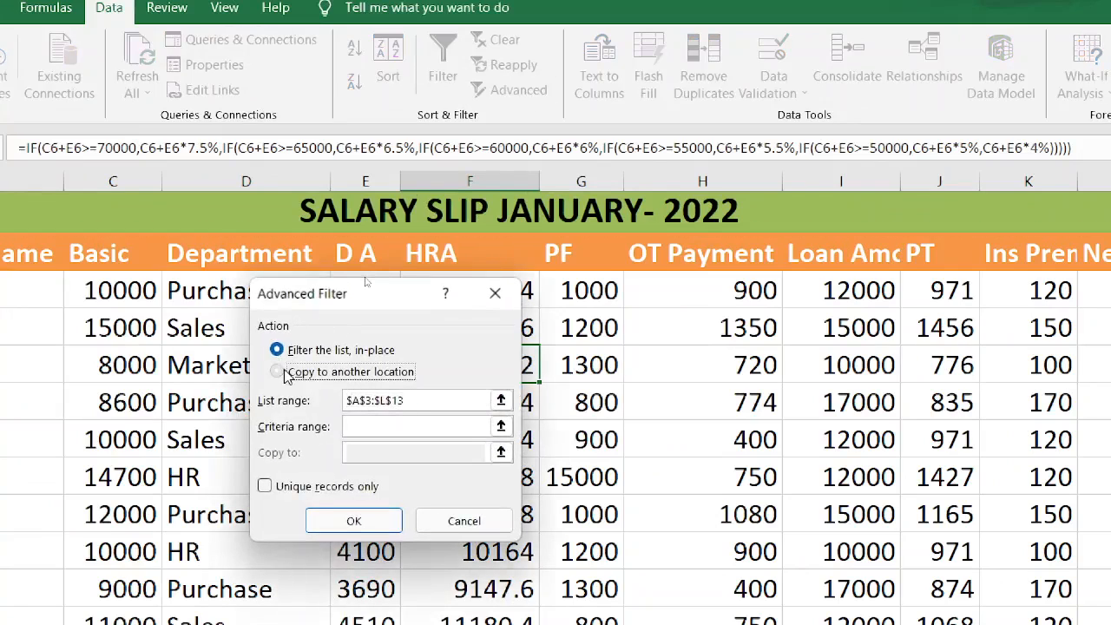
{"action": "left_click", "coordinate": [304, 350]}
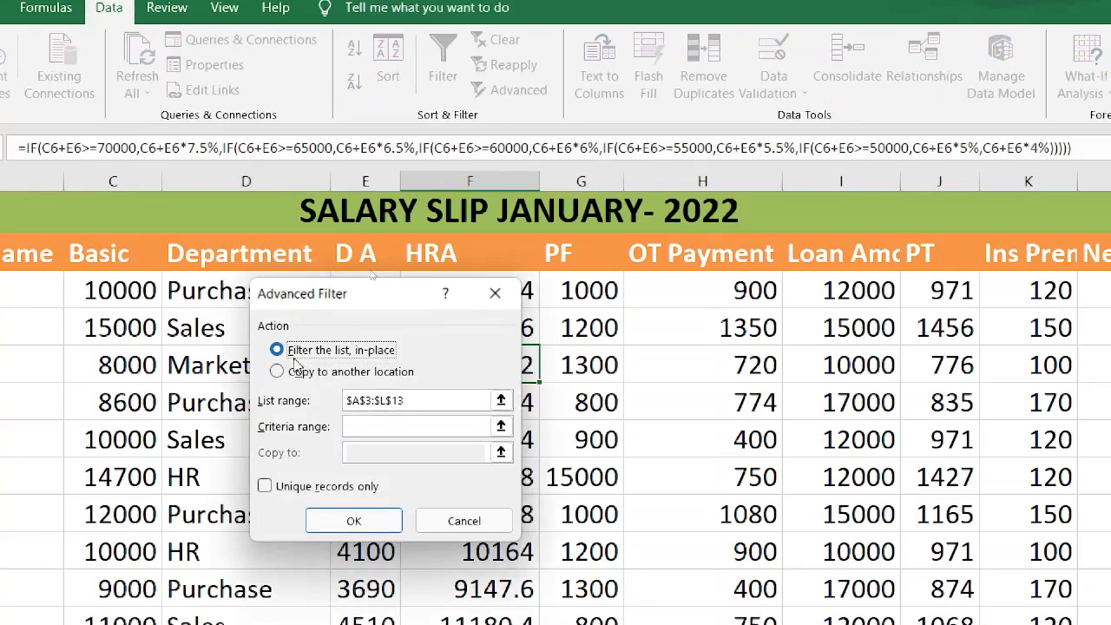
{"action": "left_click", "coordinate": [277, 372]}
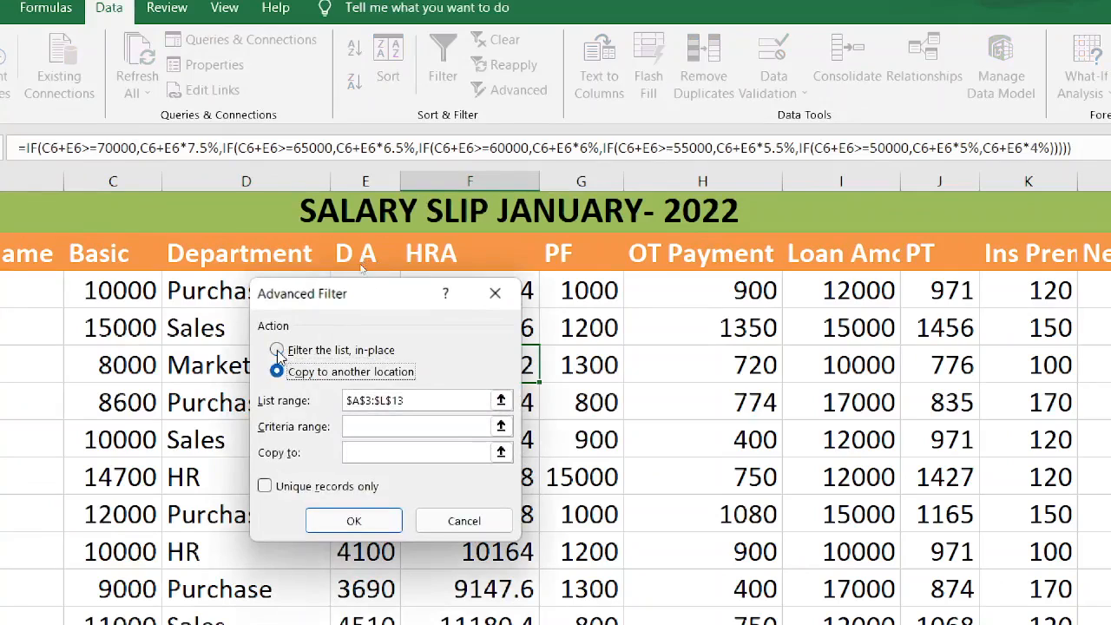
{"action": "left_click", "coordinate": [278, 352]}
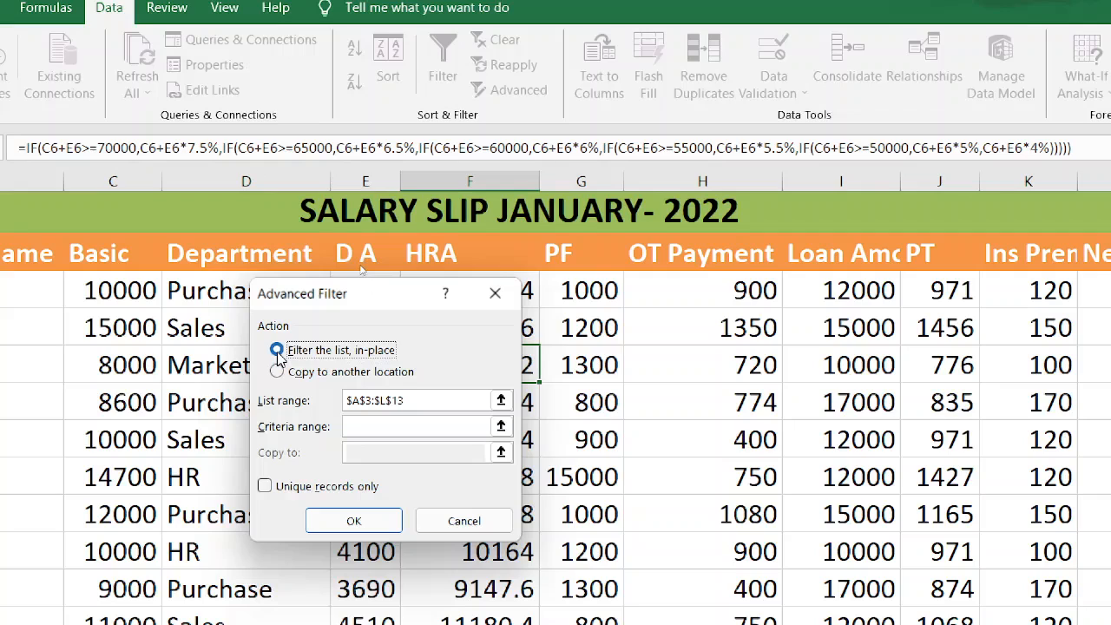
{"action": "left_click", "coordinate": [441, 407]}
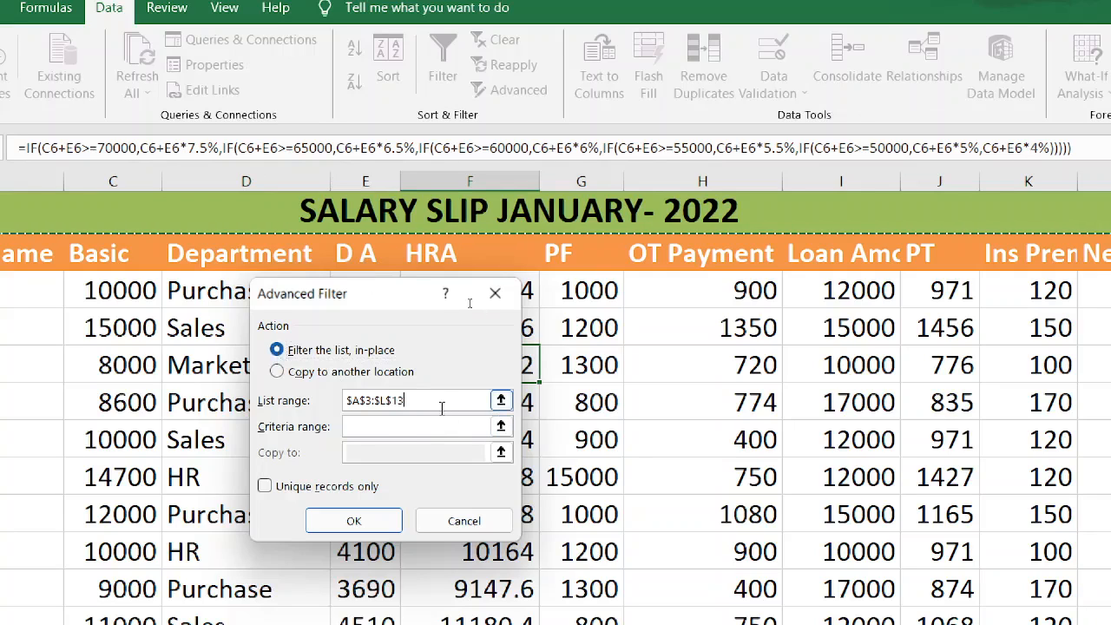
{"action": "key", "text": "BackSpace"}
{"action": "key", "text": "BackSpace"}
{"action": "key", "text": "BackSpace"}
{"action": "key", "text": "BackSpace"}
{"action": "key", "text": "BackSpace"}
{"action": "key", "text": "BackSpace"}
{"action": "key", "text": "BackSpace"}
{"action": "key", "text": "BackSpace"}
{"action": "key", "text": "BackSpace"}
{"action": "key", "text": "BackSpace"}
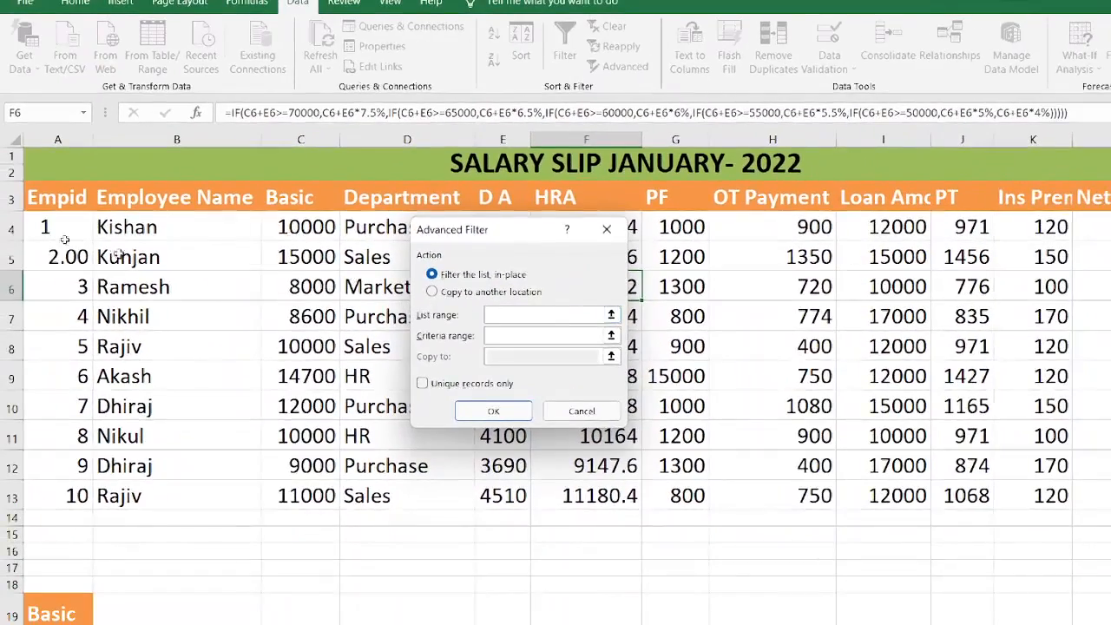
{"action": "left_click", "coordinate": [53, 205]}
{"action": "key", "text": "shift+Right"}
{"action": "key", "text": "shift+Right"}
{"action": "key", "text": "shift+Right"}
{"action": "key", "text": "shift+Right"}
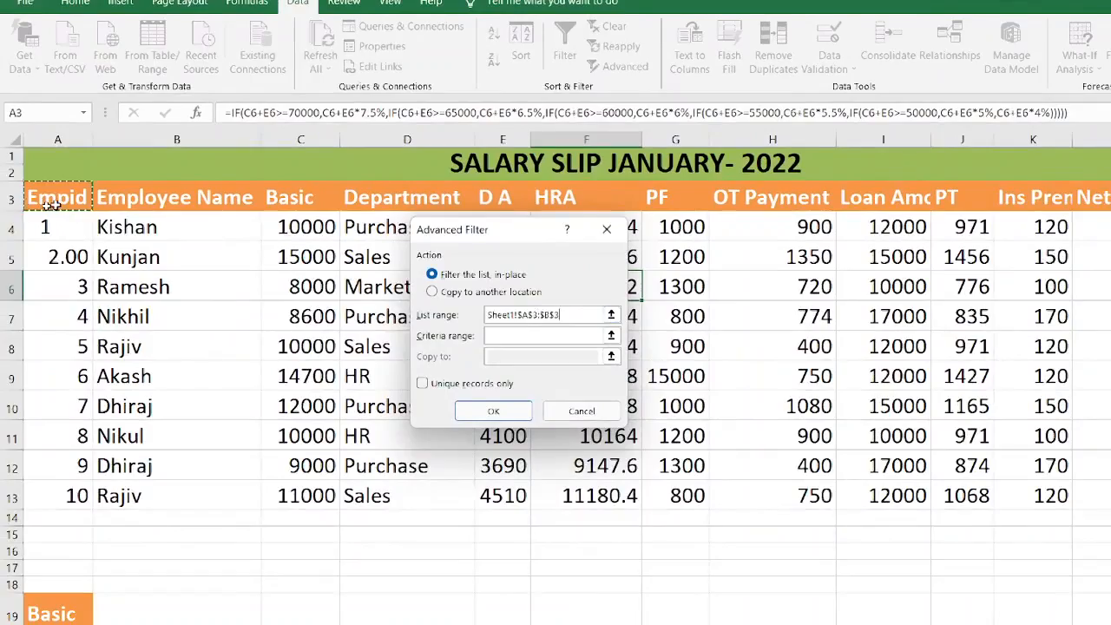
{"action": "key", "text": "shift+Right"}
{"action": "key", "text": "shift+Right"}
{"action": "key", "text": "shift+Right"}
{"action": "key", "text": "shift+Right"}
{"action": "key", "text": "shift+Right"}
{"action": "key", "text": "shift+Right"}
{"action": "key", "text": "shift+Right"}
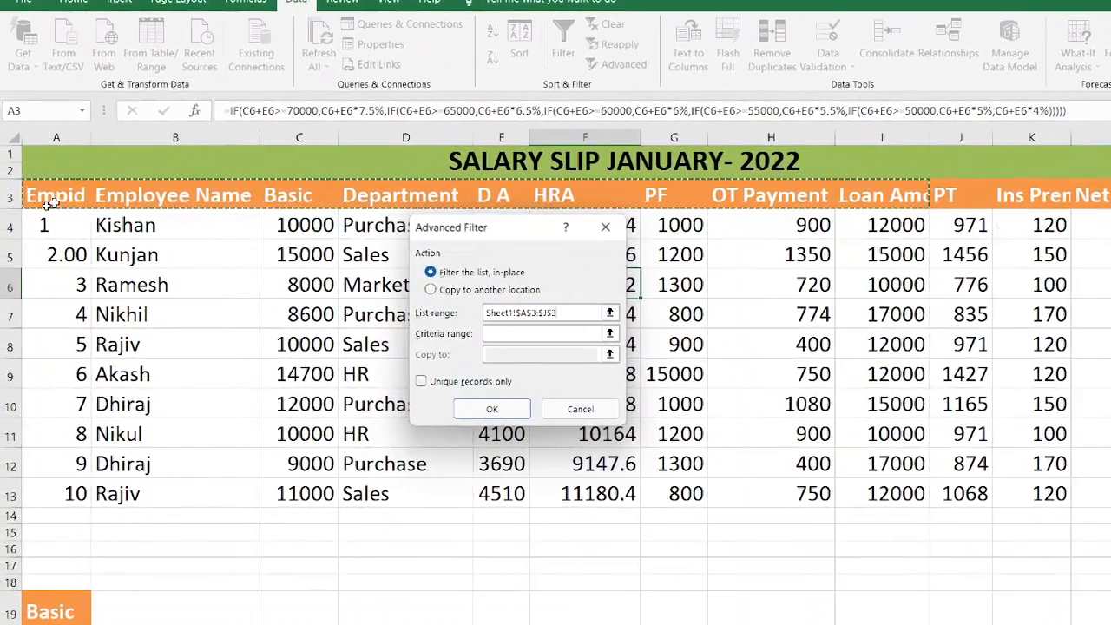
{"action": "key", "text": "shift+Right"}
{"action": "key", "text": "shift+Down"}
{"action": "key", "text": "shift+Down"}
{"action": "key", "text": "shift+Down"}
{"action": "key", "text": "shift+Down"}
{"action": "key", "text": "shift+Down"}
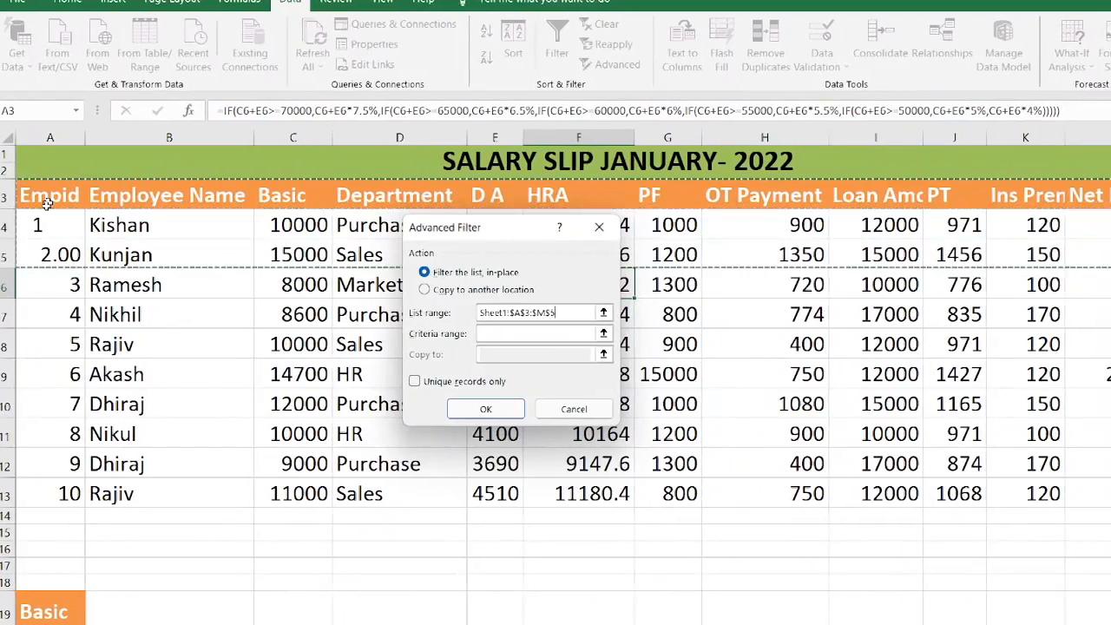
{"action": "key", "text": "shift+Down"}
{"action": "key", "text": "shift+Down"}
{"action": "key", "text": "shift+Down"}
{"action": "key", "text": "shift+Down"}
{"action": "key", "text": "shift+Down"}
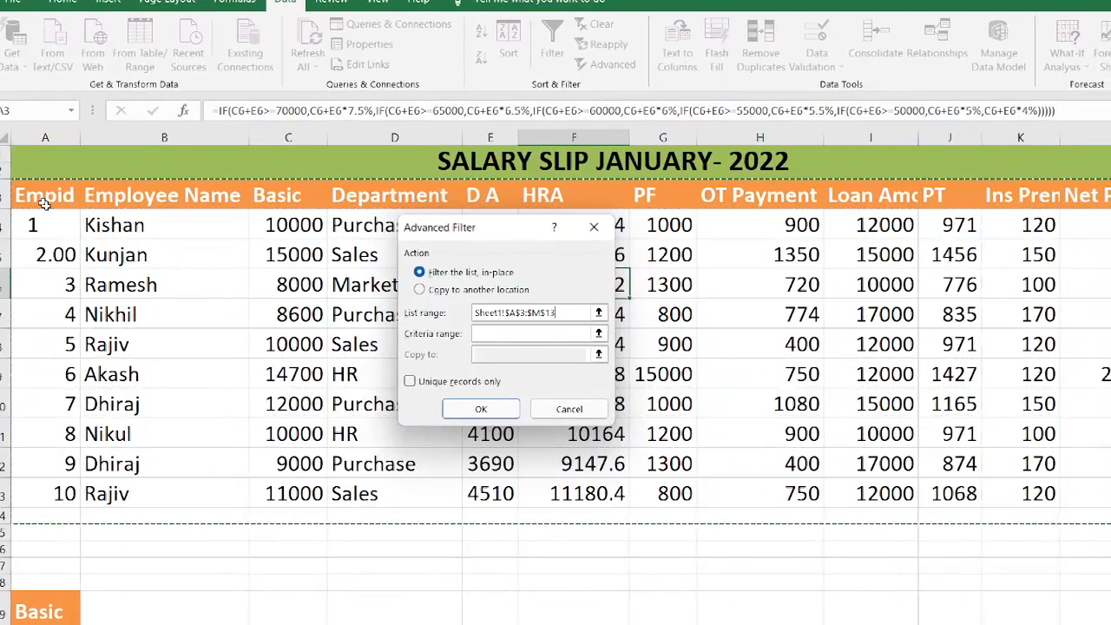
Set the criteria range to the Basic criterion cells A19:A20 and apply the advanced filter.
{"action": "left_click", "coordinate": [495, 335]}
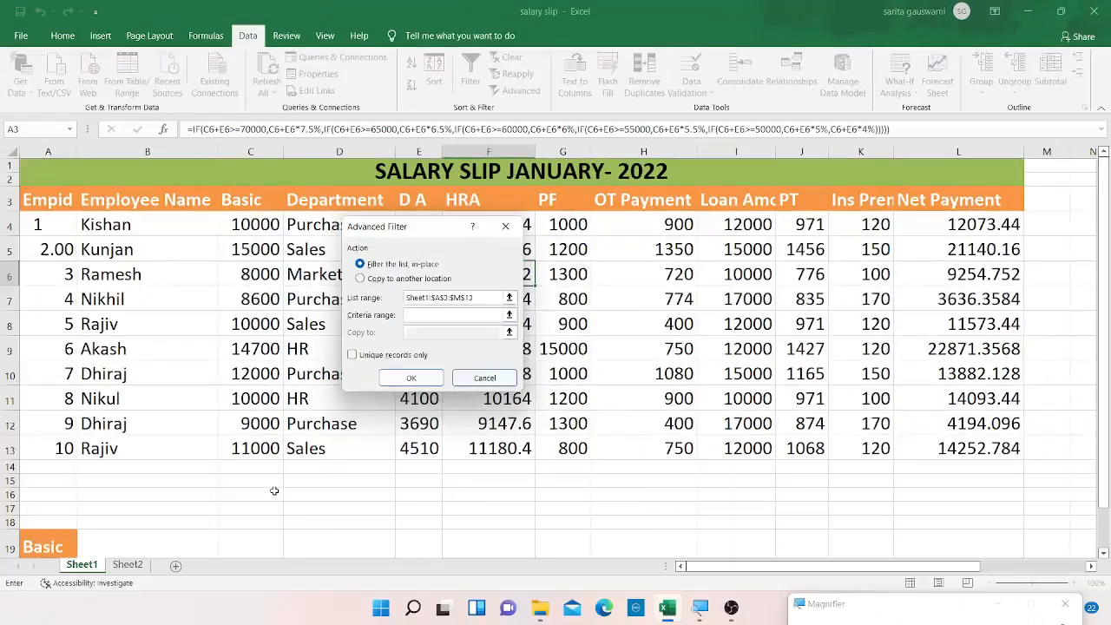
{"action": "left_click", "coordinate": [1103, 553]}
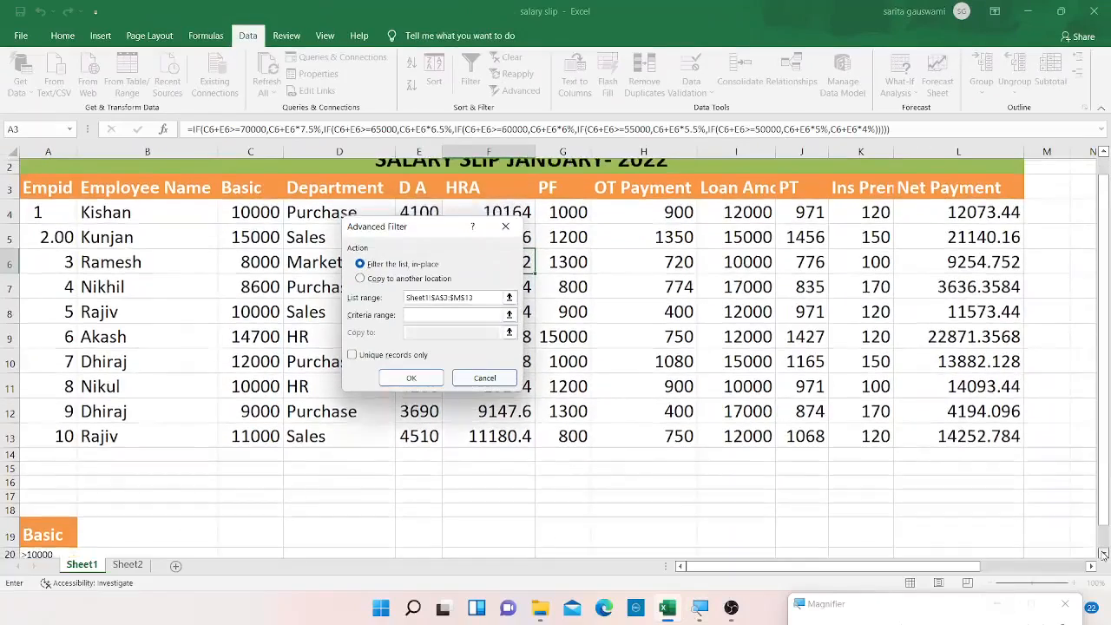
{"action": "left_click", "coordinate": [1103, 553]}
{"action": "left_click", "coordinate": [1103, 553]}
{"action": "left_click", "coordinate": [1103, 554]}
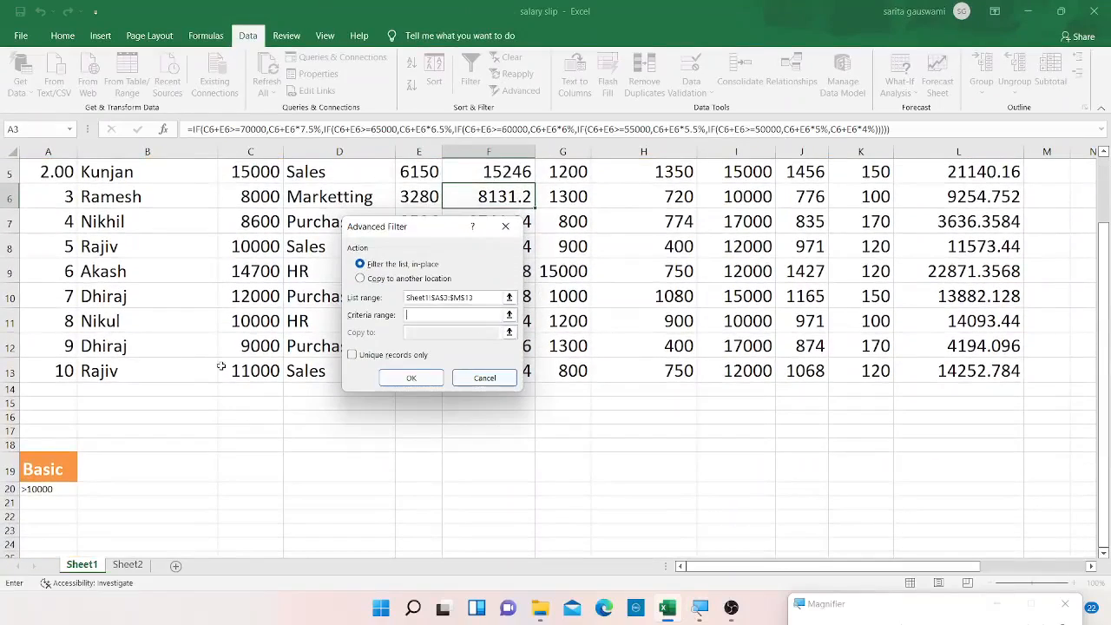
{"action": "left_click_drag", "start_coordinate": [49, 468], "coordinate": [49, 489]}
{"action": "left_click", "coordinate": [406, 378]}
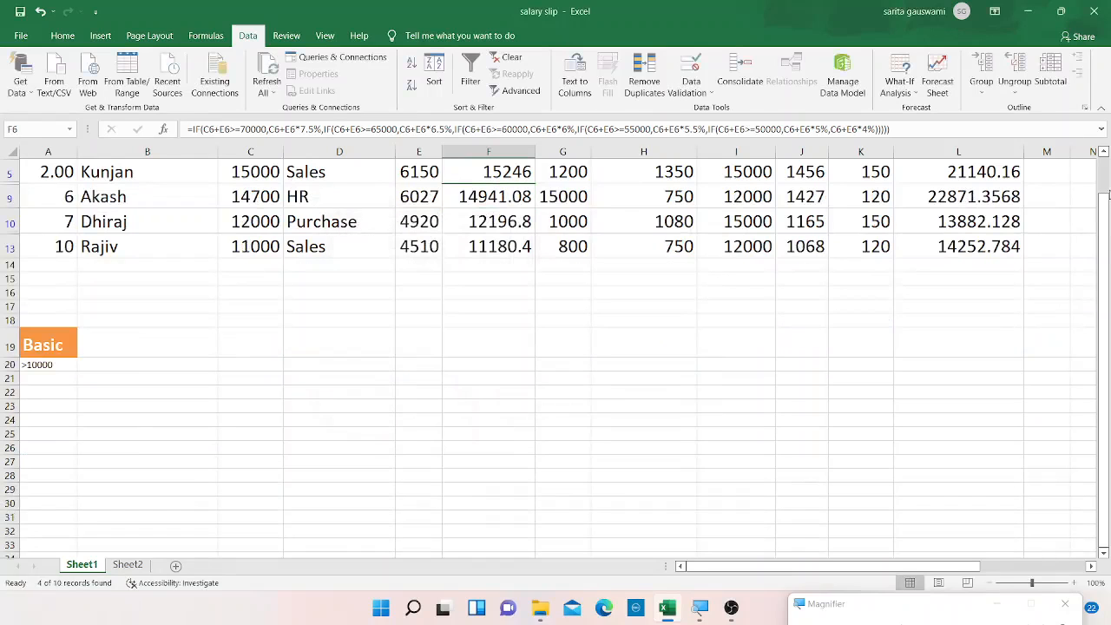
Review the Basic salaries of the filtered rows, then undo the advanced filter.
{"action": "left_click", "coordinate": [1103, 182]}
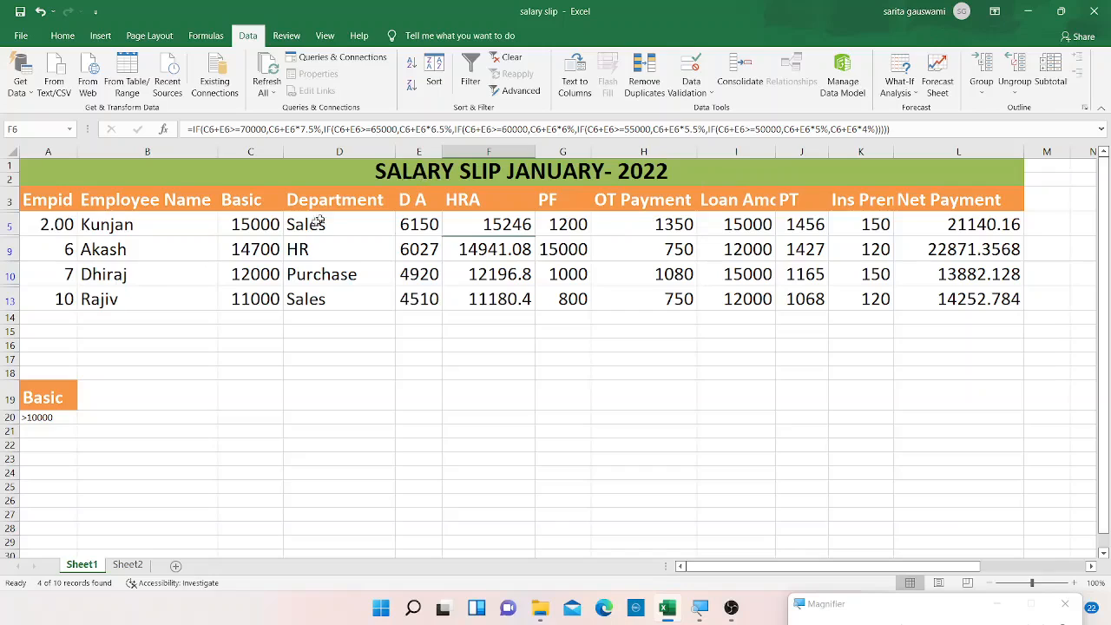
{"action": "left_click", "coordinate": [271, 225]}
{"action": "left_click", "coordinate": [265, 251]}
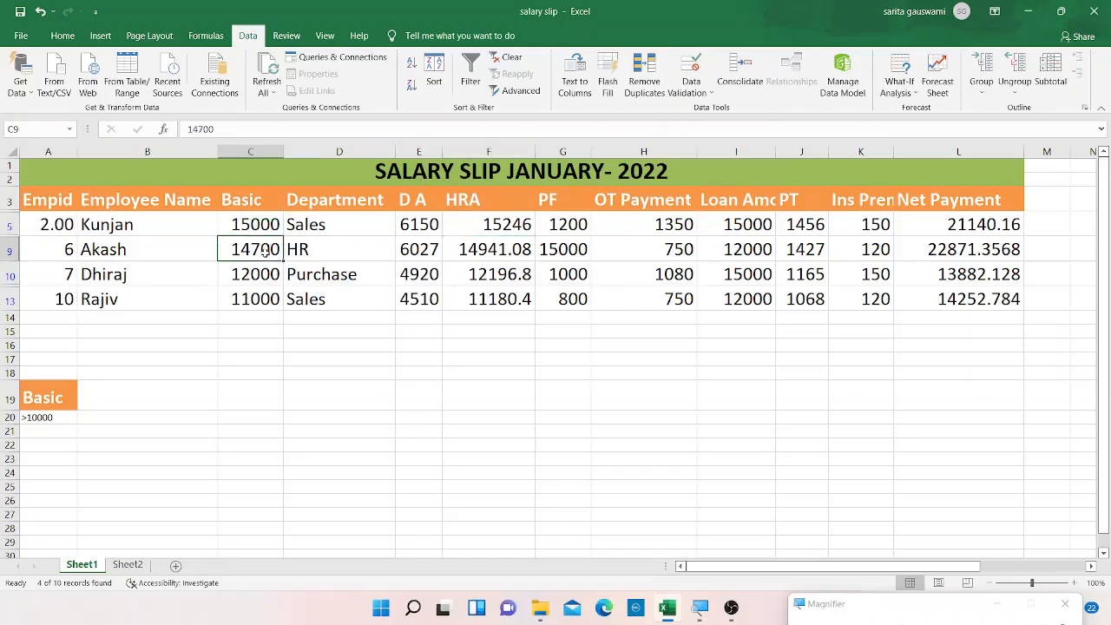
{"action": "left_click", "coordinate": [276, 294]}
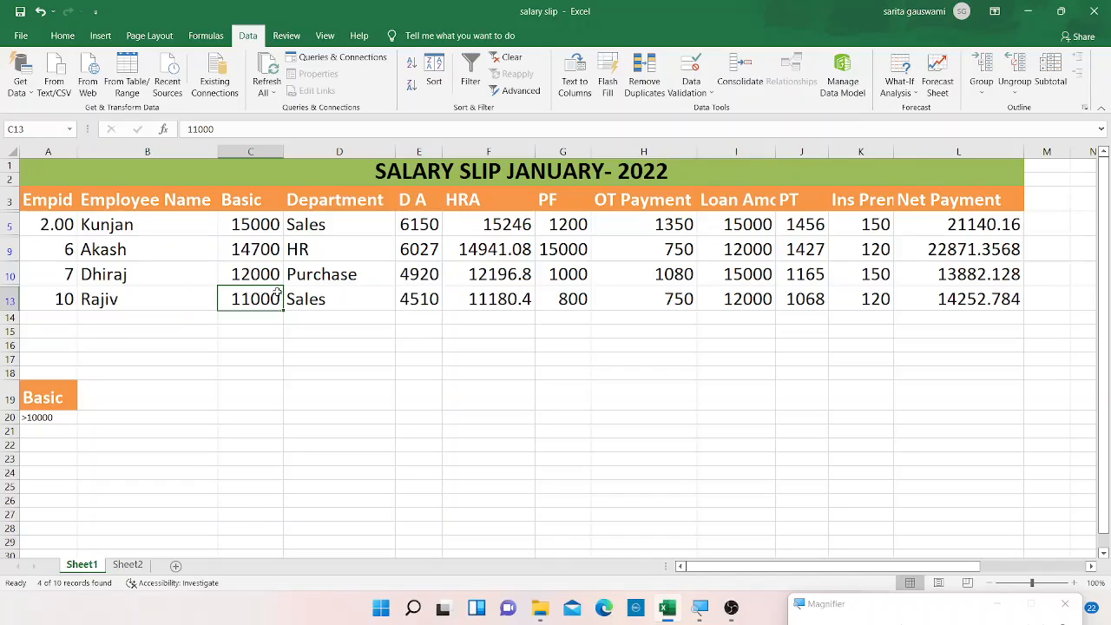
{"action": "key", "text": "ctrl+z"}
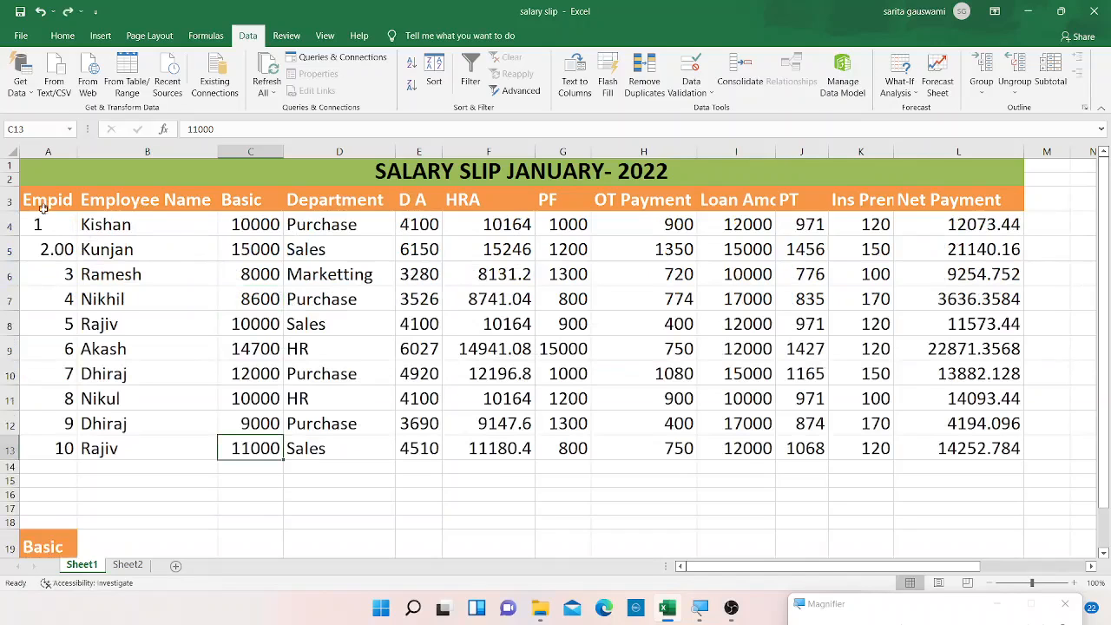
{"action": "left_click", "coordinate": [52, 544]}
{"action": "key", "text": "Down"}
{"action": "key", "text": "Down"}
{"action": "key", "text": "Down"}
{"action": "key", "text": "Up"}
{"action": "key", "text": "Up"}
{"action": "key", "text": "Up"}
{"action": "key", "text": "Up"}
{"action": "key", "text": "Up"}
{"action": "key", "text": "Up"}
{"action": "key", "text": "Up"}
{"action": "key", "text": "Up"}
{"action": "key", "text": "Up"}
{"action": "key", "text": "Up"}
{"action": "key", "text": "Up"}
{"action": "key", "text": "Up"}
{"action": "key", "text": "Up"}
{"action": "key", "text": "Up"}
{"action": "key", "text": "Up"}
{"action": "key", "text": "Up"}
{"action": "key", "text": "Up"}
{"action": "key", "text": "Up"}
{"action": "key", "text": "Up"}
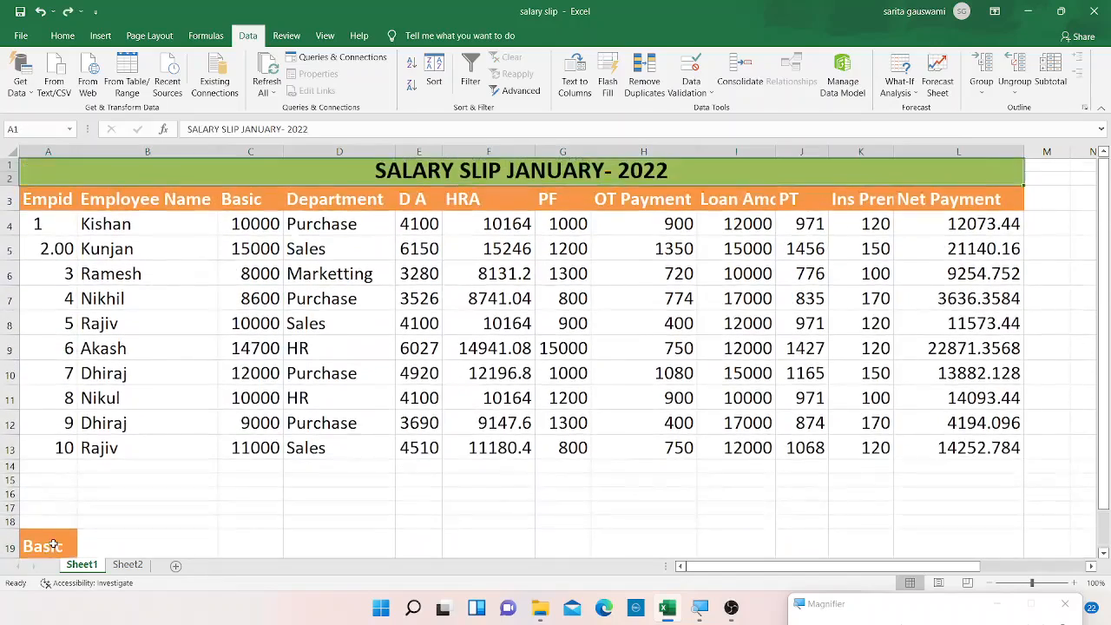
{"action": "key", "text": "shift+Right"}
{"action": "key", "text": "shift+Right"}
{"action": "key", "text": "shift+Right"}
{"action": "key", "text": "shift+Right"}
{"action": "key", "text": "shift+Right"}
{"action": "key", "text": "shift+Right"}
{"action": "key", "text": "shift+Right"}
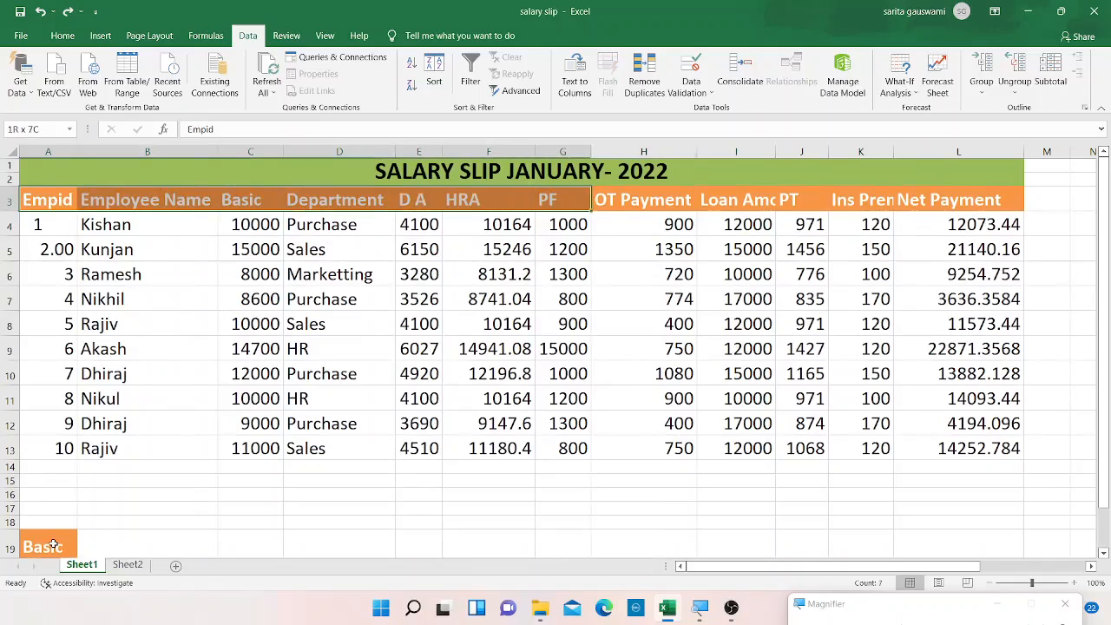
Open Advanced Filter and reselect the list range as the whole table, Sheet1!$A$3:$L$13.
{"action": "left_click", "coordinate": [254, 424]}
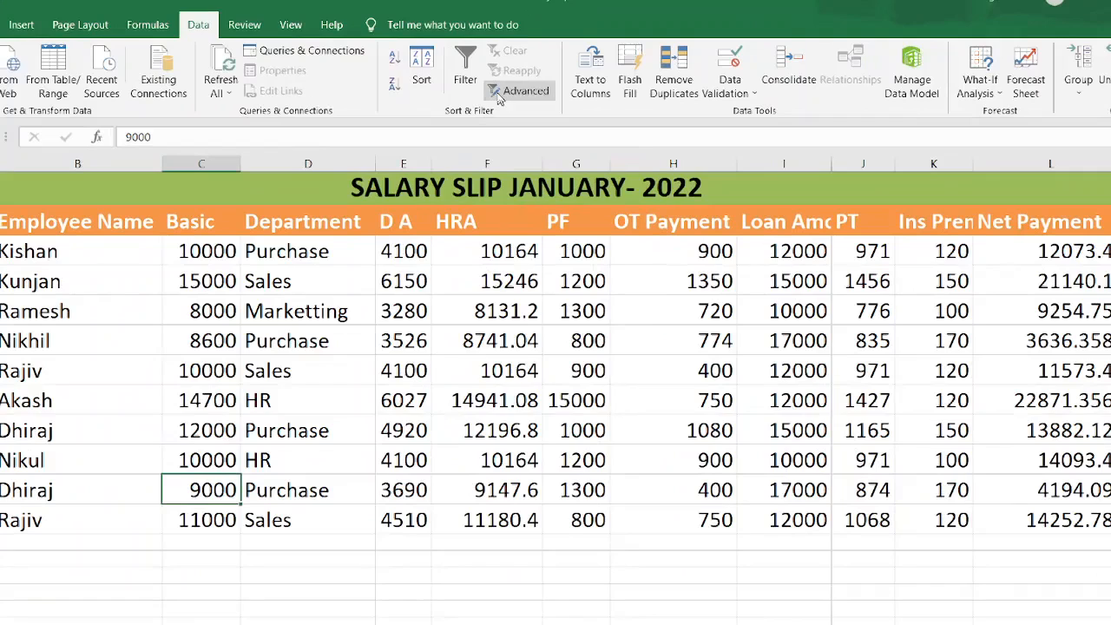
{"action": "left_click", "coordinate": [502, 94]}
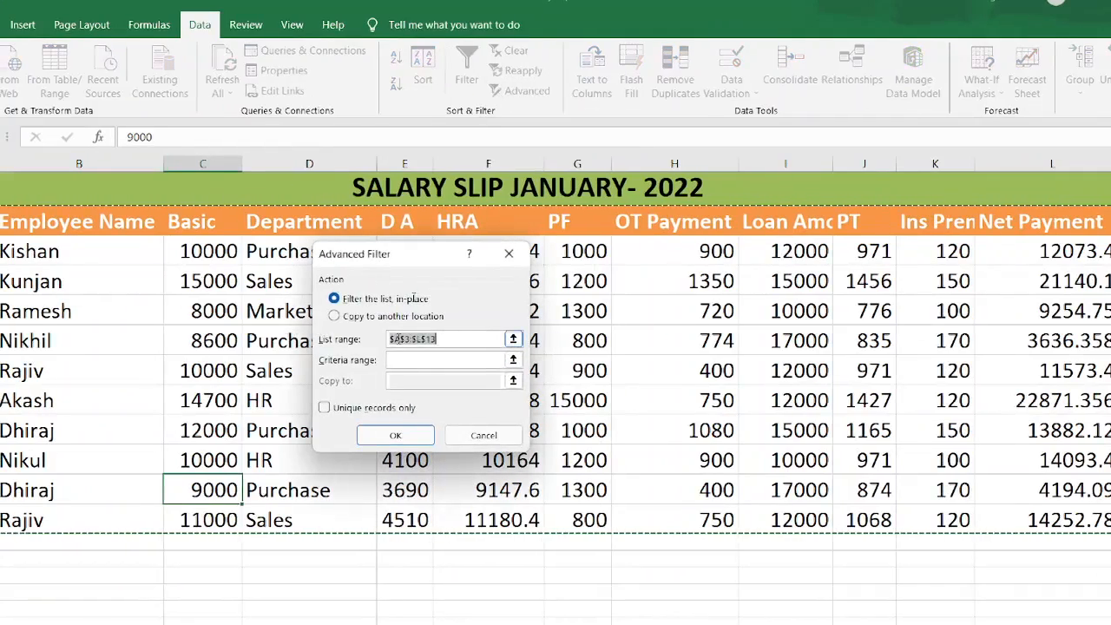
{"action": "key", "text": "BackSpace"}
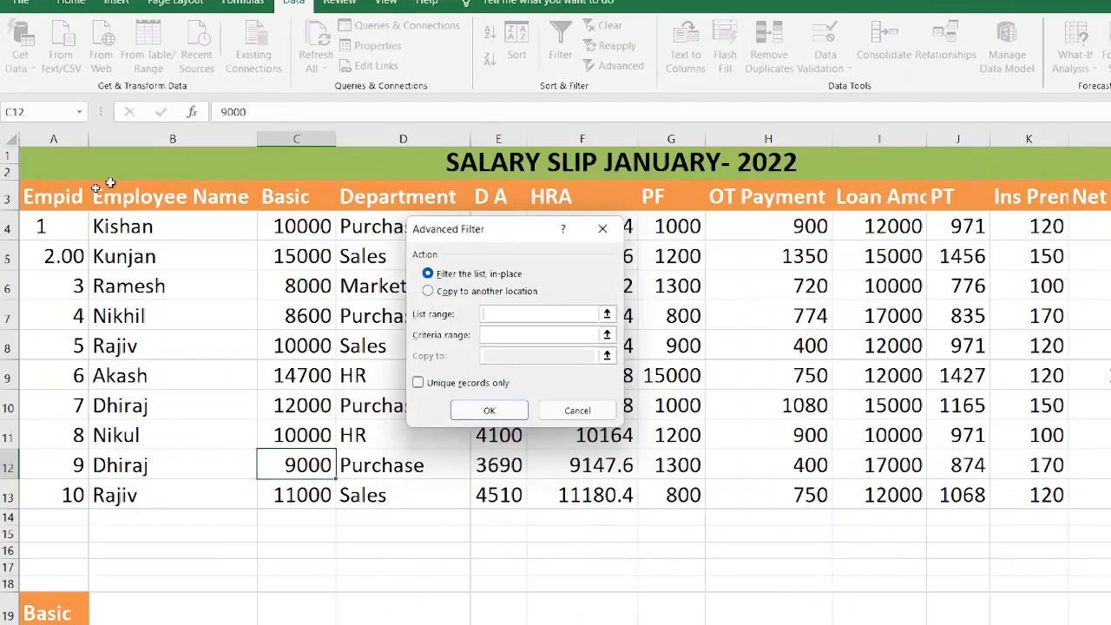
{"action": "left_click", "coordinate": [50, 206]}
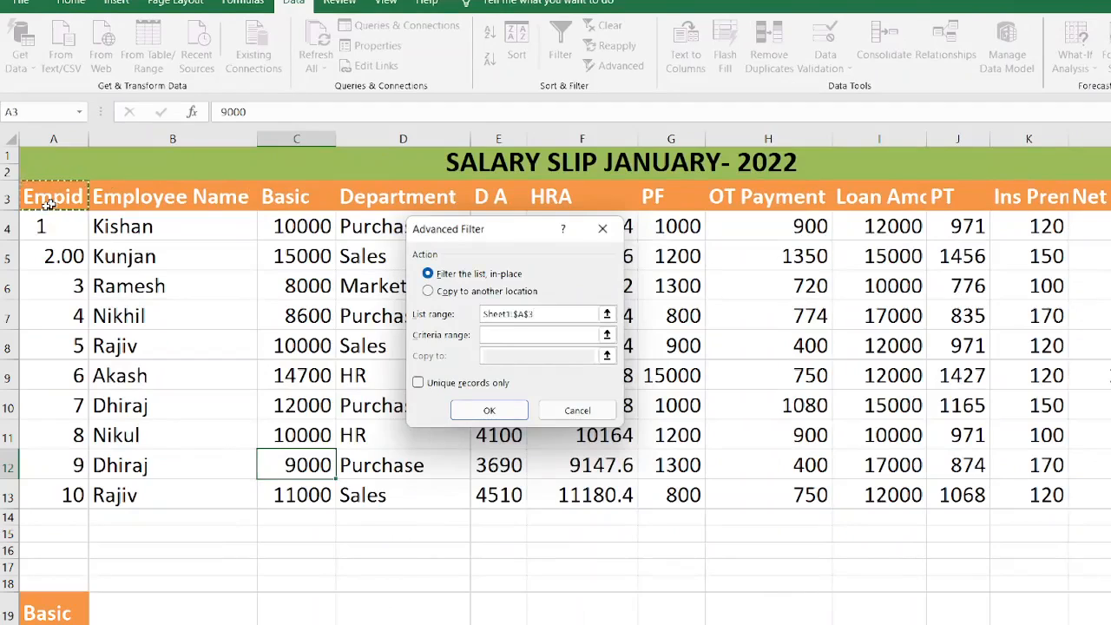
{"action": "key", "text": "shift+Right"}
{"action": "key", "text": "shift+Right"}
{"action": "key", "text": "shift+Right"}
{"action": "key", "text": "shift+Right"}
{"action": "key", "text": "shift+Right"}
{"action": "key", "text": "shift+Right"}
{"action": "key", "text": "shift+Right"}
{"action": "key", "text": "shift+Right"}
{"action": "key", "text": "shift+Right"}
{"action": "key", "text": "shift+Right"}
{"action": "key", "text": "shift+Right"}
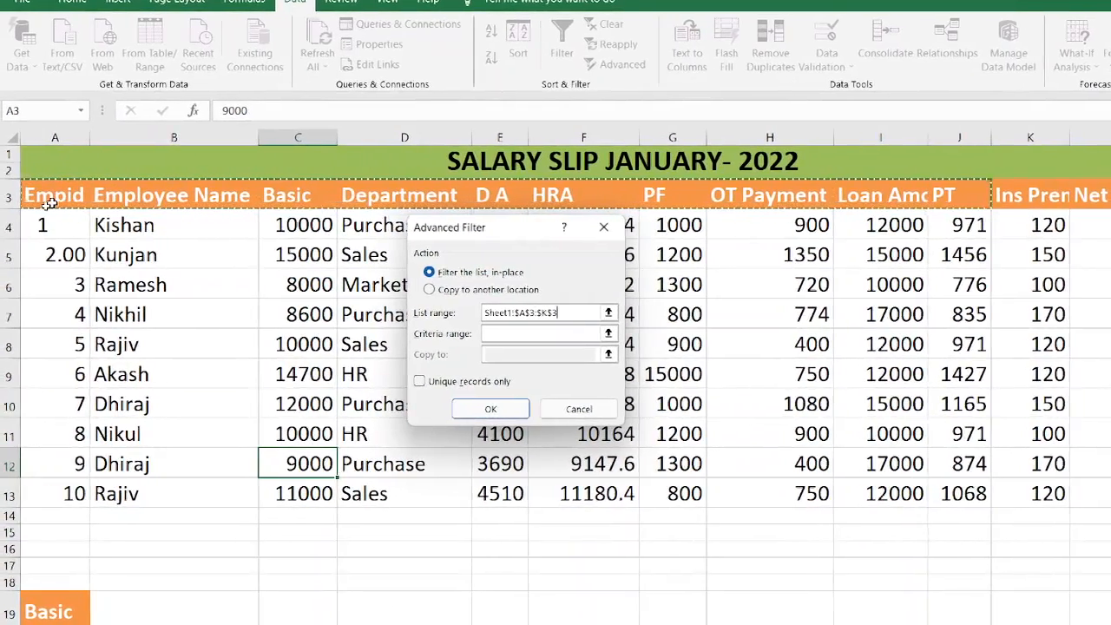
{"action": "key", "text": "shift+Down"}
{"action": "key", "text": "shift+Down"}
{"action": "key", "text": "shift+Down"}
{"action": "key", "text": "shift+Down"}
{"action": "key", "text": "shift+Down"}
{"action": "key", "text": "shift+Down"}
{"action": "key", "text": "shift+Down"}
{"action": "key", "text": "shift+Down"}
{"action": "key", "text": "shift+Down"}
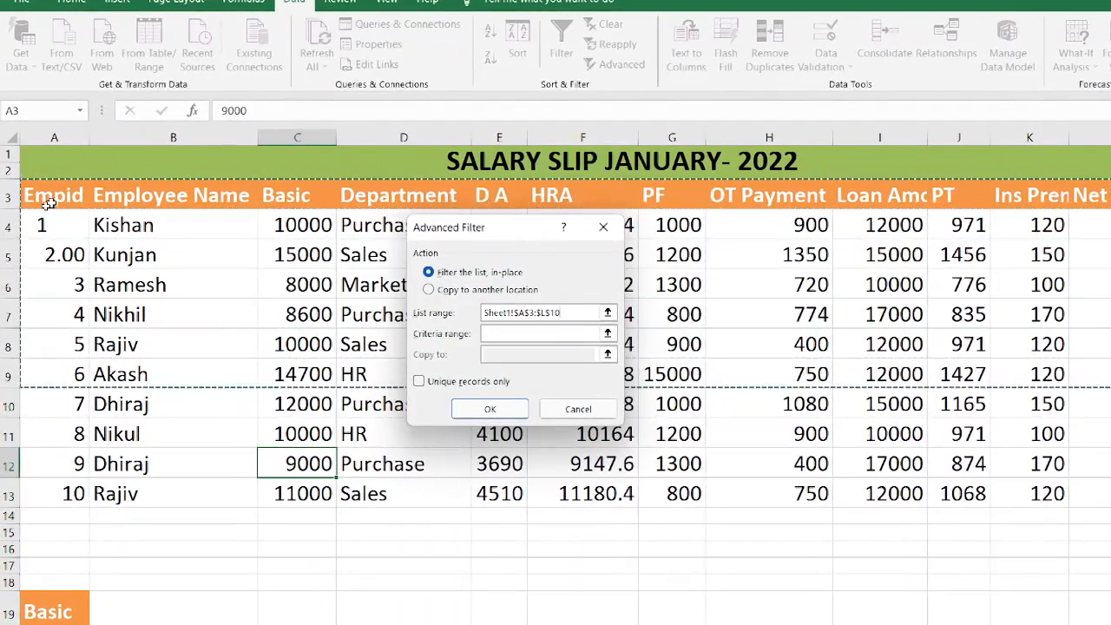
{"action": "key", "text": "shift+Down"}
Set the criteria range to the Basic criterion cells A19:A20.
{"action": "left_click", "coordinate": [516, 332]}
{"action": "left_click", "coordinate": [41, 609]}
{"action": "key", "text": "shift+Down"}
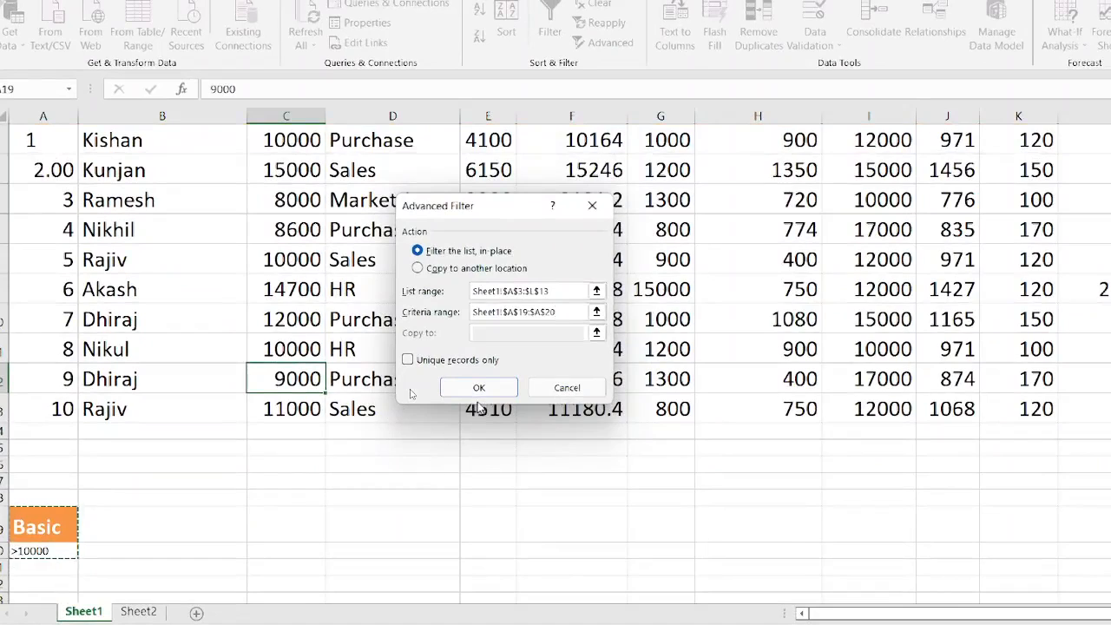
Choose to copy the results to another location, set the destination to the pasted headers P9:S9, and apply the filter.
{"action": "left_click", "coordinate": [417, 267]}
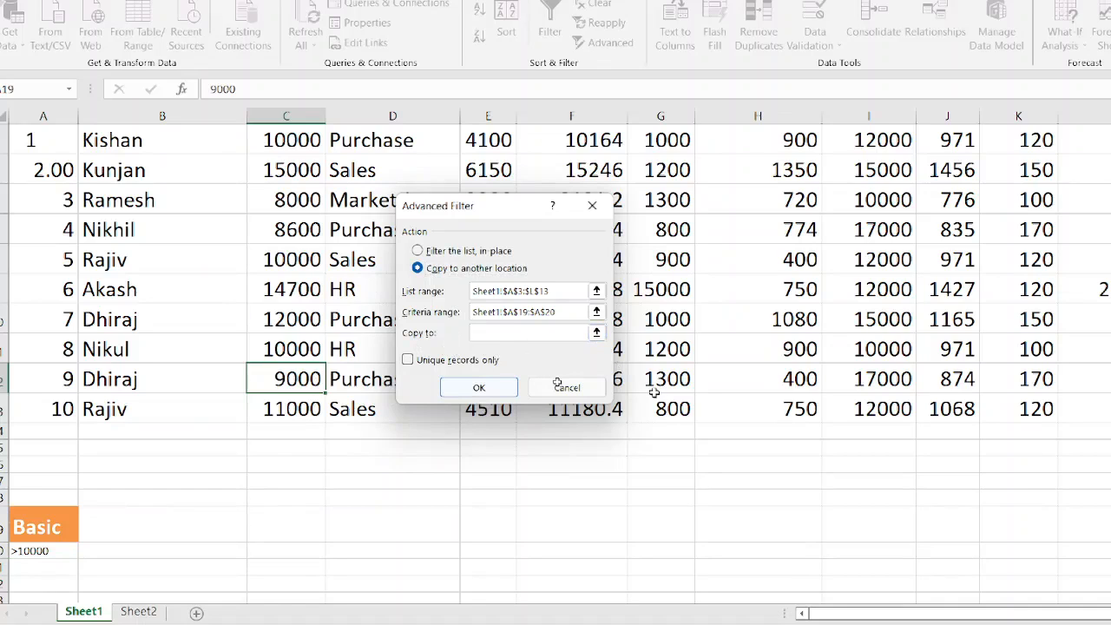
{"action": "key", "text": "super+minus"}
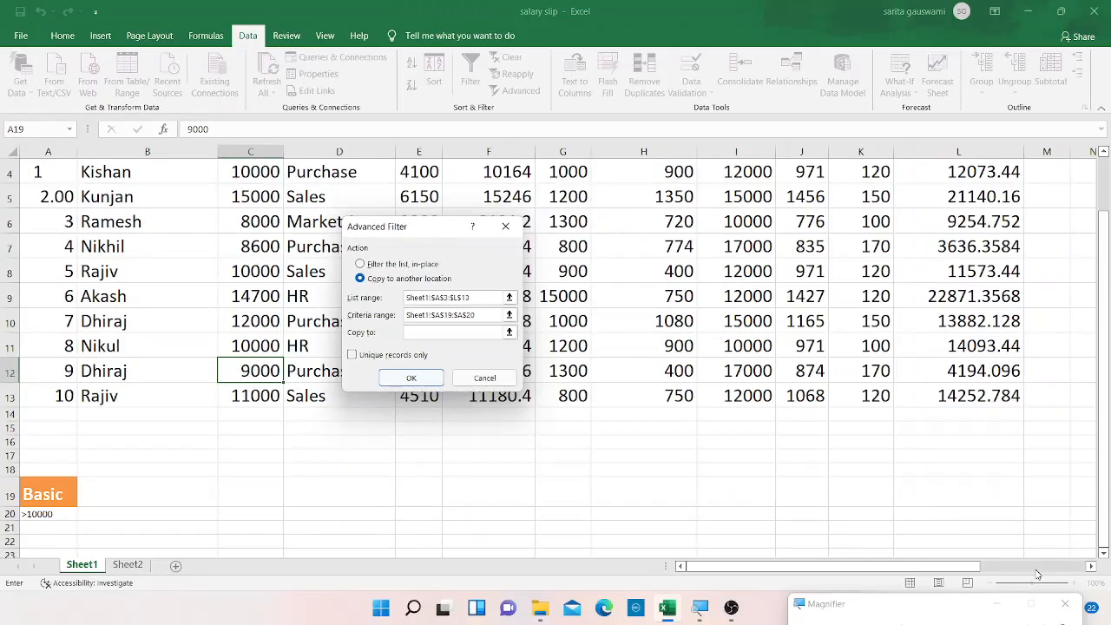
{"action": "left_click", "coordinate": [1091, 565]}
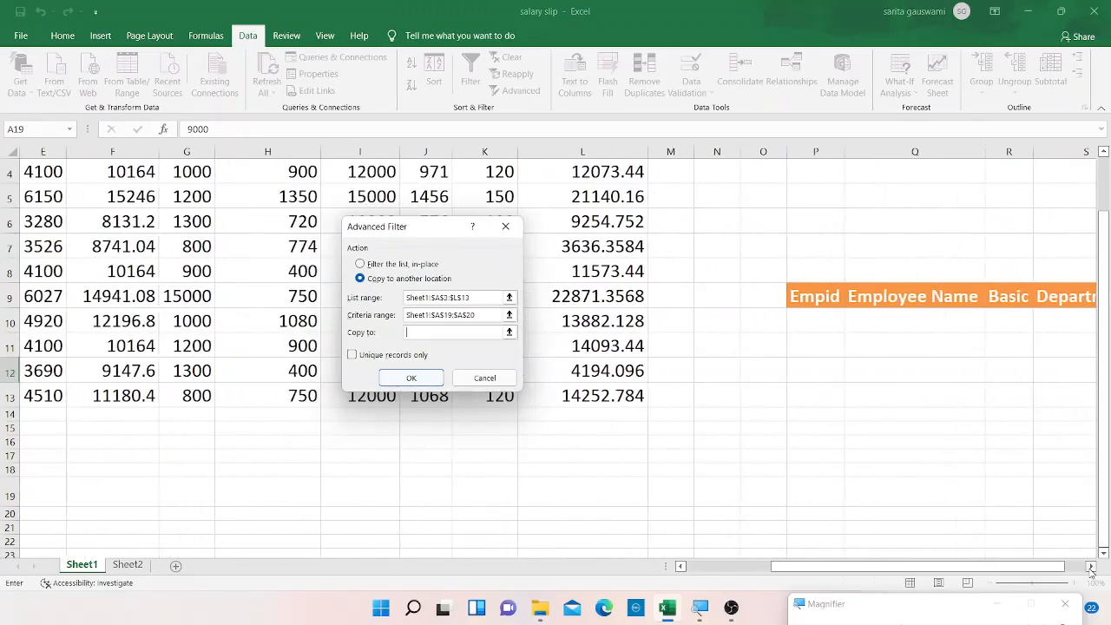
{"action": "left_click", "coordinate": [832, 294]}
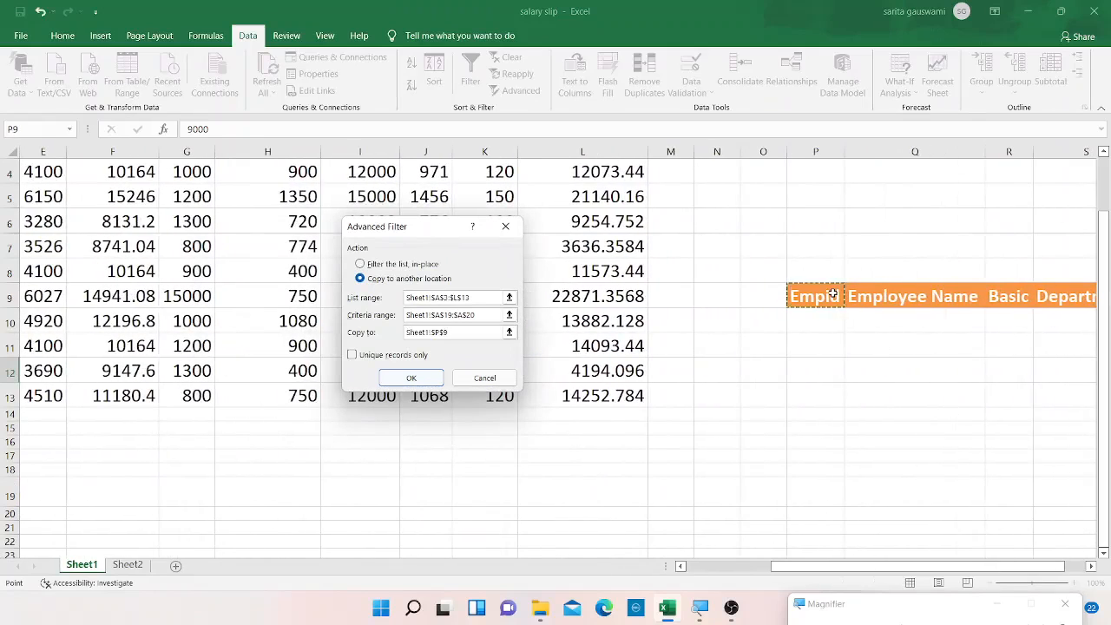
{"action": "left_click_drag", "start_coordinate": [832, 294], "coordinate": [1089, 296]}
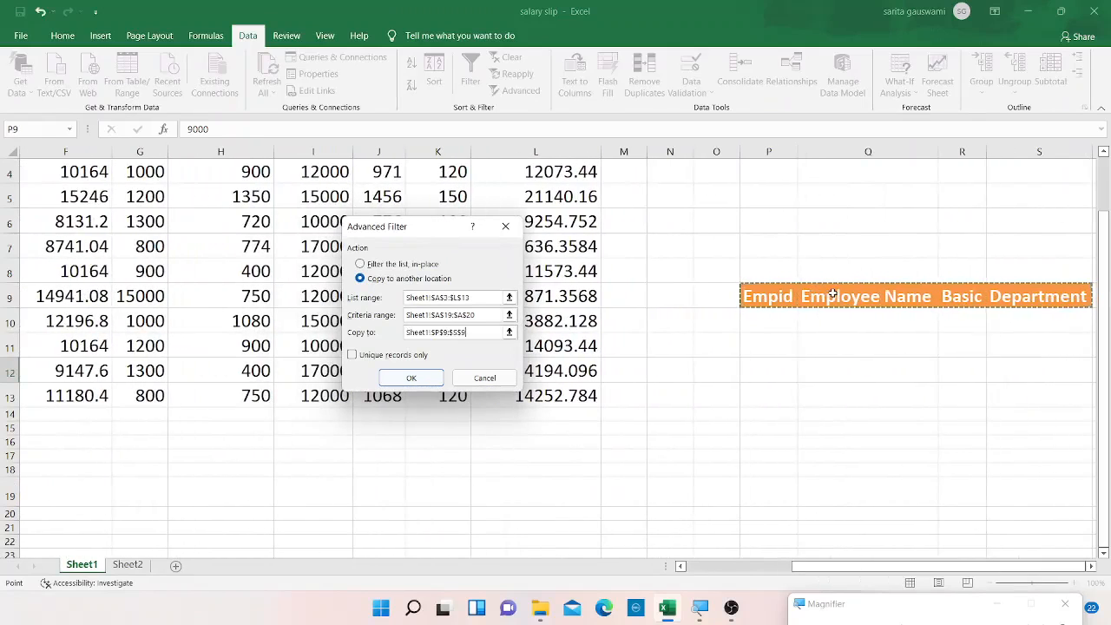
{"action": "left_click", "coordinate": [413, 377]}
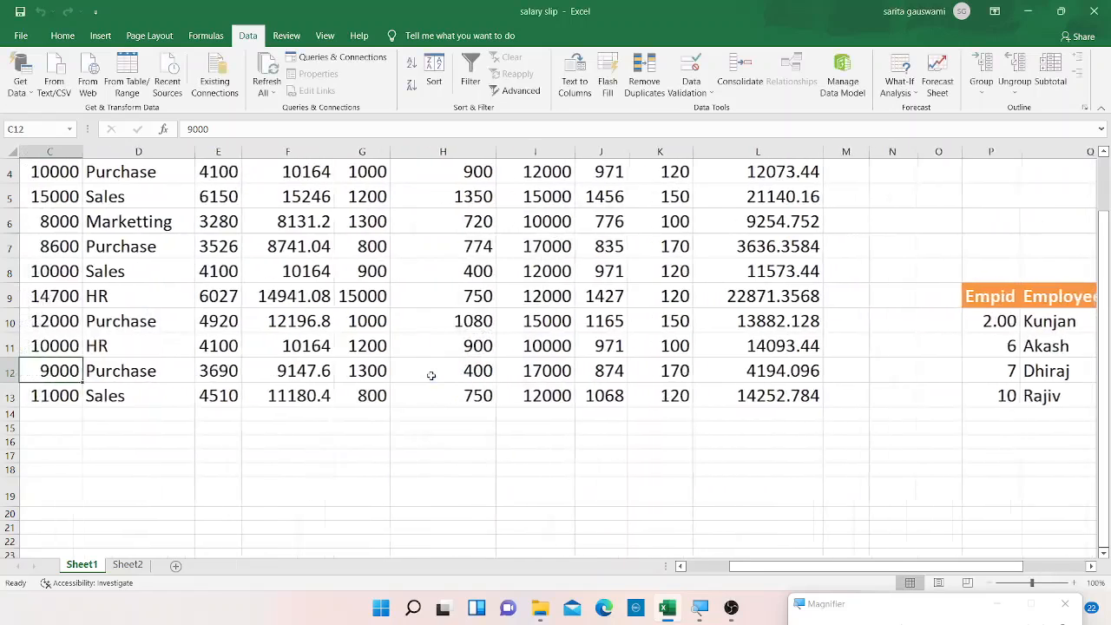
Widen column R so the copied Basic values display fully.
{"action": "left_click_drag", "start_coordinate": [920, 566], "coordinate": [983, 565]}
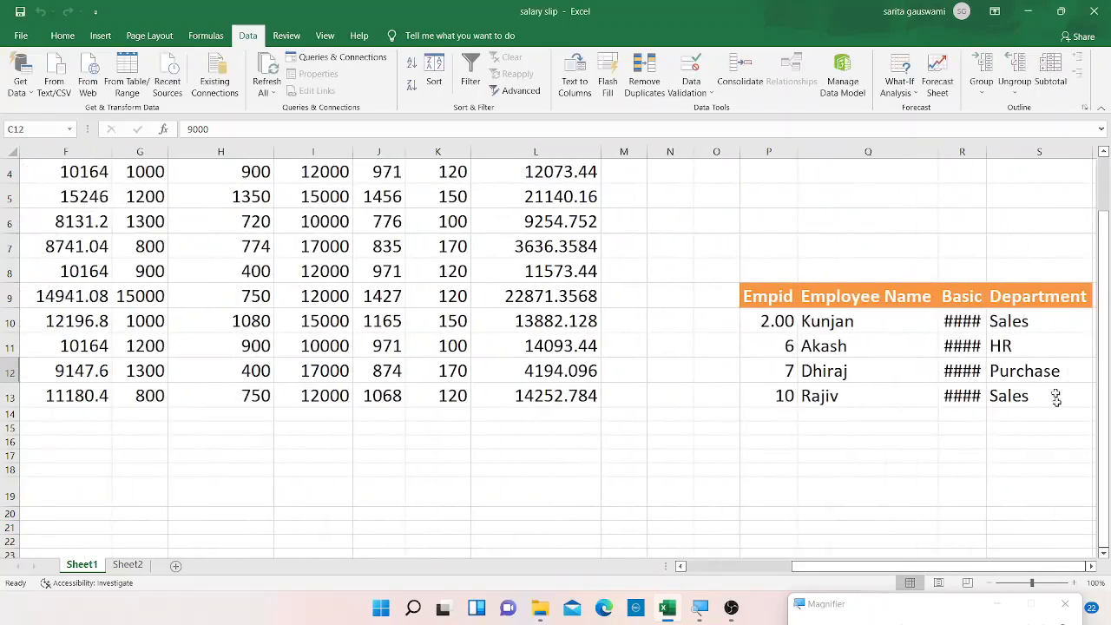
{"action": "left_click", "coordinate": [983, 170]}
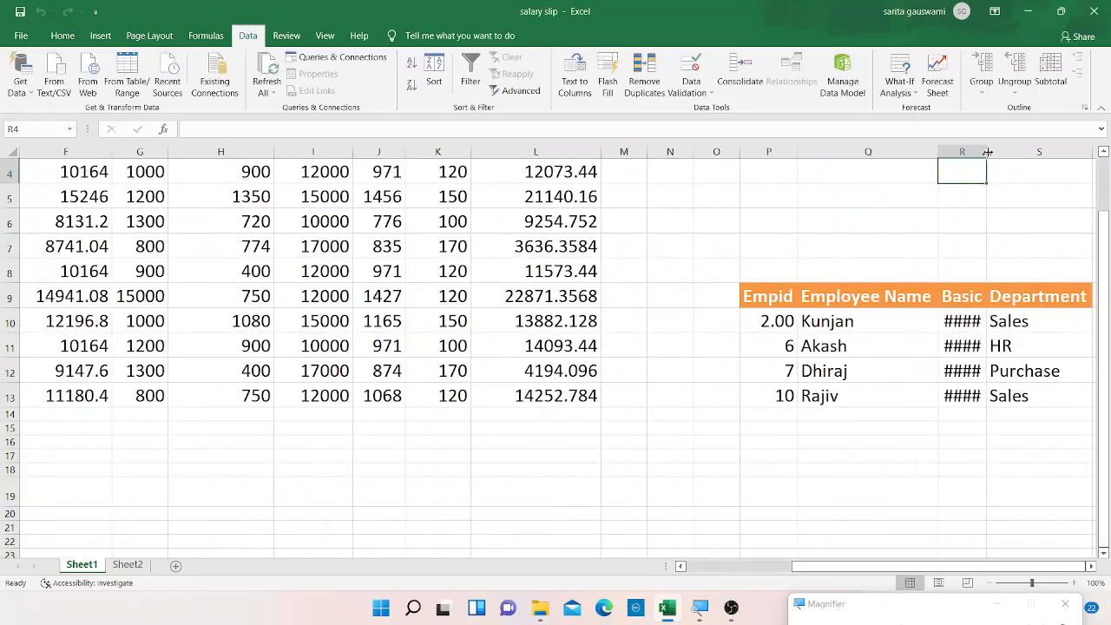
{"action": "left_click_drag", "start_coordinate": [986, 155], "coordinate": [995, 155]}
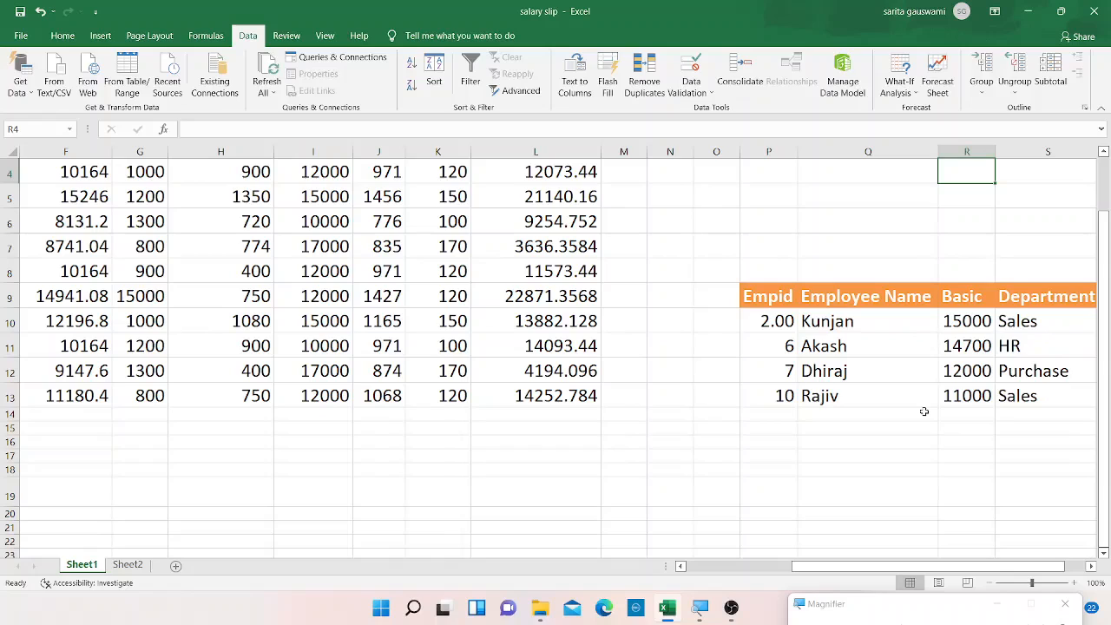
Clear the copied filter results from cells P10:S13, keeping the headers.
{"action": "left_click", "coordinate": [759, 326]}
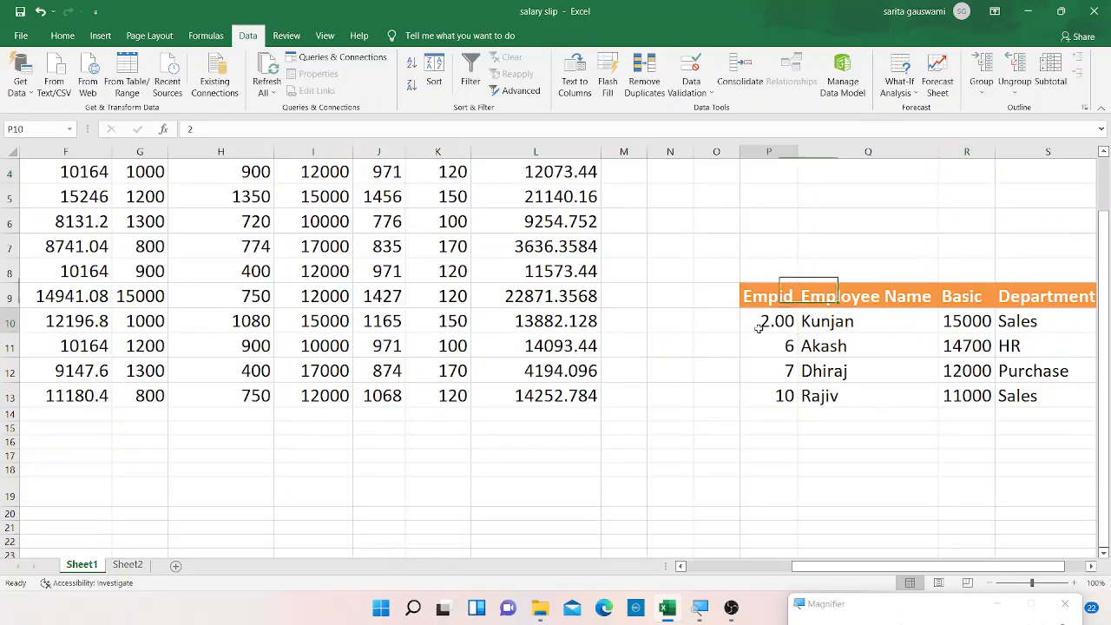
{"action": "key", "text": "shift+Down"}
{"action": "key", "text": "shift+Down"}
{"action": "key", "text": "shift+Down"}
{"action": "key", "text": "shift+Right"}
{"action": "key", "text": "shift+Right"}
{"action": "key", "text": "shift+Right"}
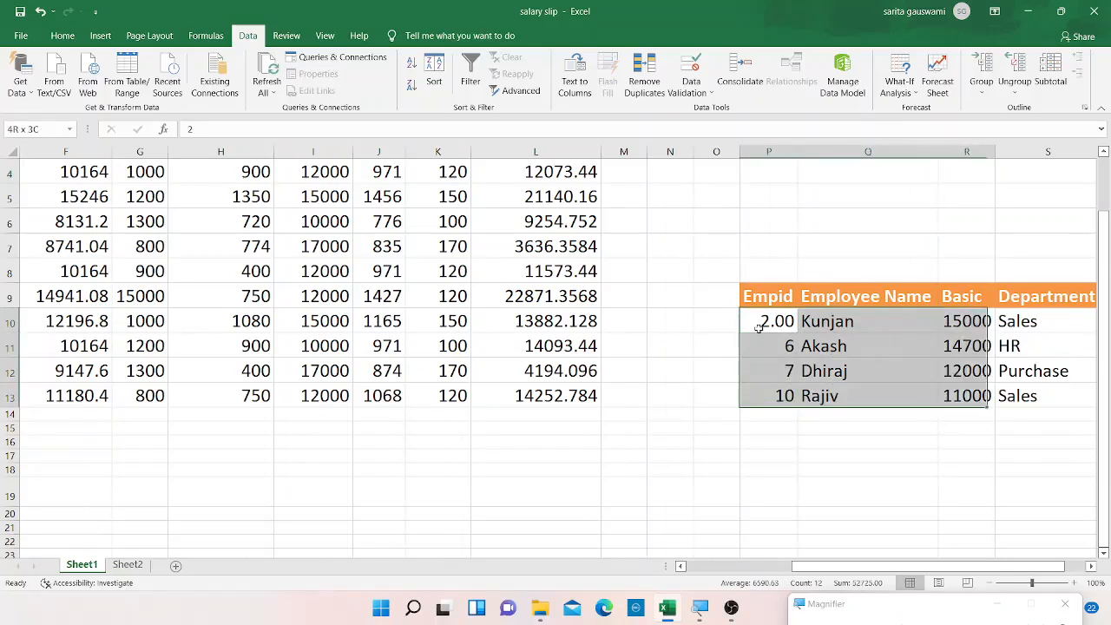
{"action": "key", "text": "BackSpace"}
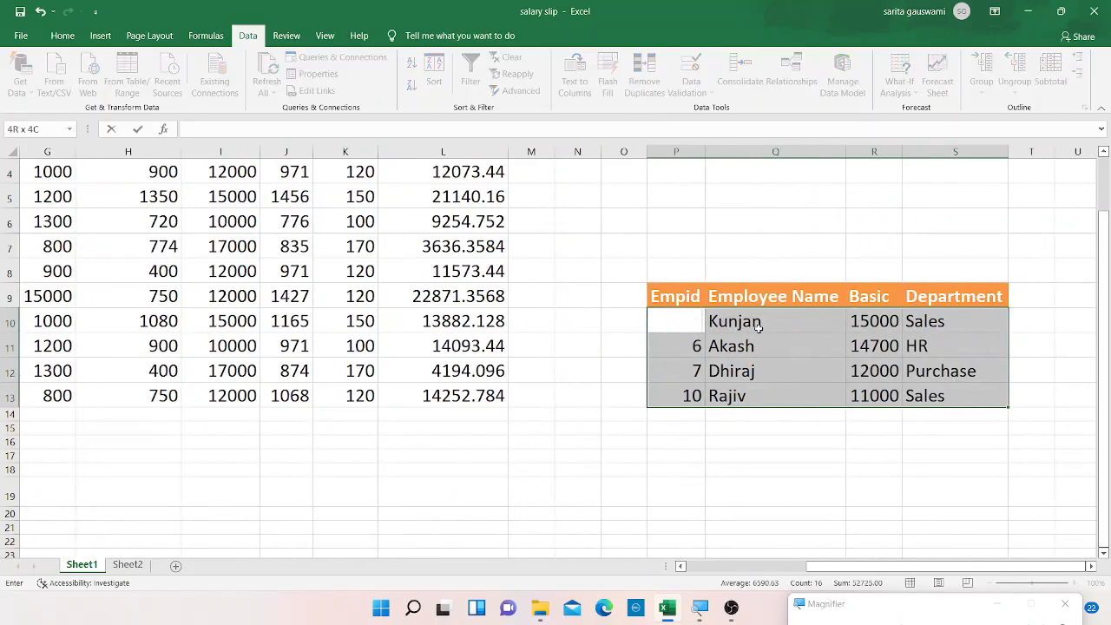
{"action": "key", "text": "Escape"}
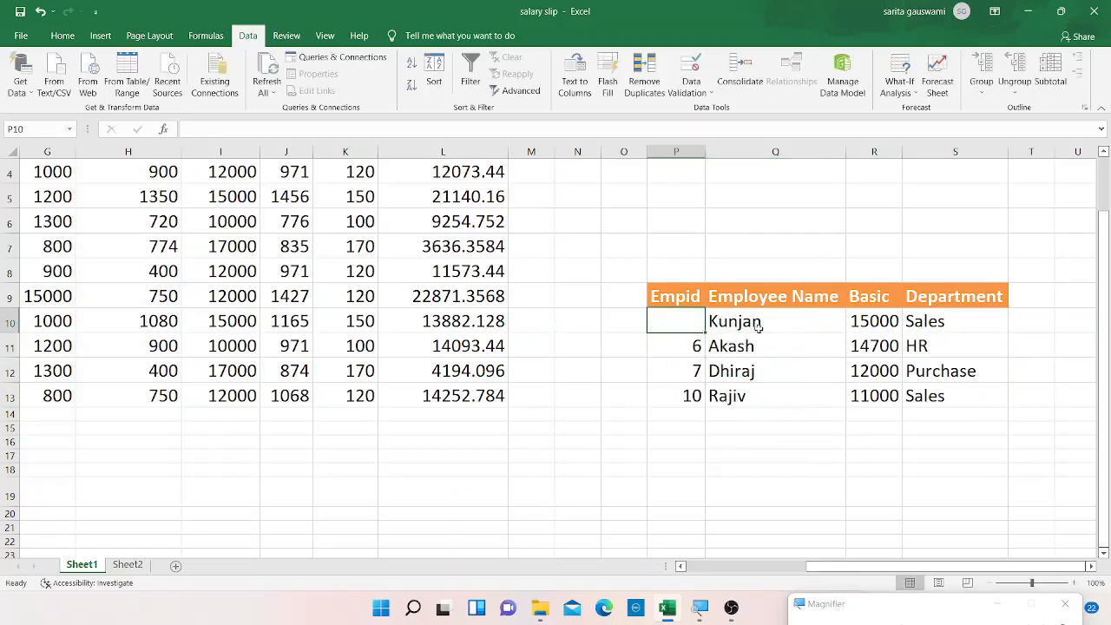
{"action": "key", "text": "shift+Right"}
{"action": "key", "text": "shift+Right"}
{"action": "key", "text": "shift+Right"}
{"action": "key", "text": "shift+Down"}
{"action": "key", "text": "shift+Down"}
{"action": "key", "text": "shift+Down"}
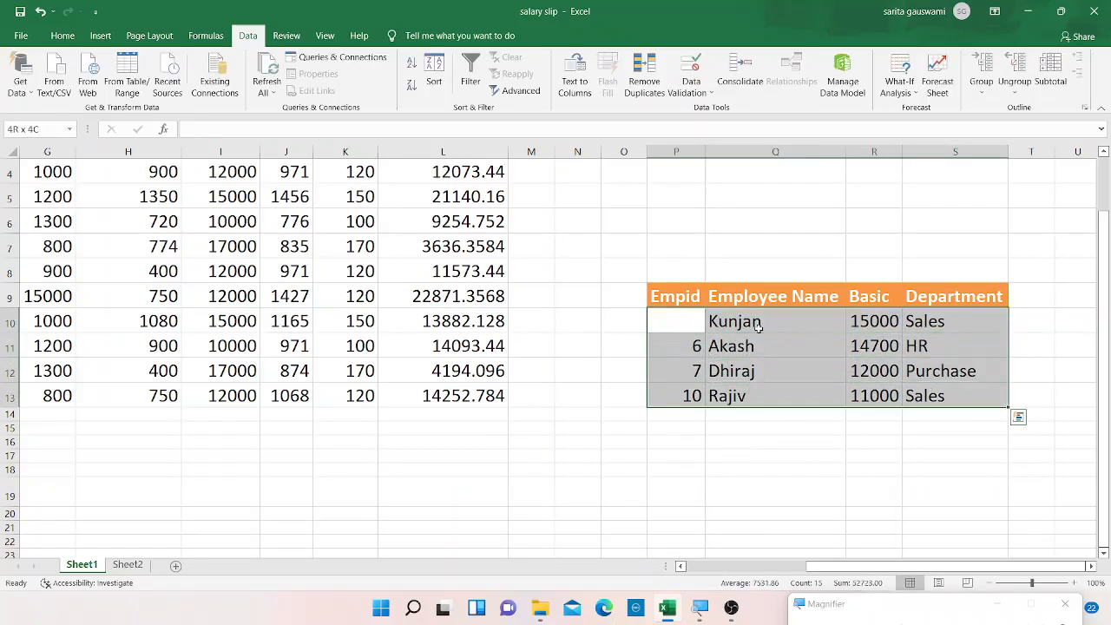
{"action": "key", "text": "Delete"}
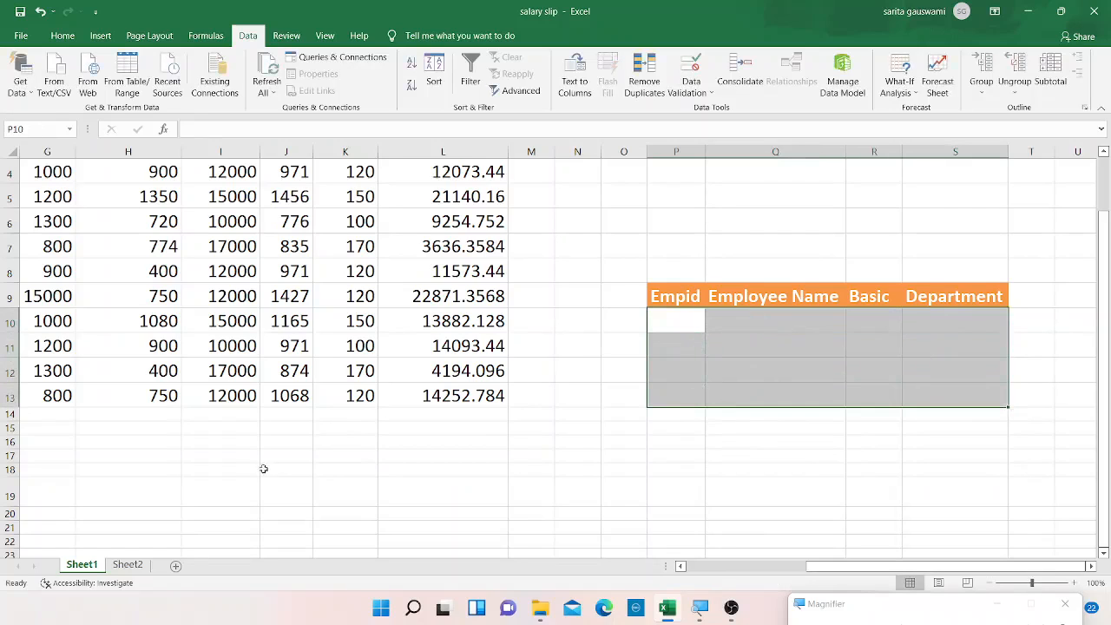
{"action": "left_click", "coordinate": [183, 460]}
{"action": "key", "text": "Down"}
{"action": "key", "text": "Down"}
{"action": "key", "text": "Down"}
{"action": "key", "text": "Down"}
{"action": "key", "text": "Down"}
{"action": "key", "text": "Down"}
{"action": "key", "text": "Down"}
{"action": "key", "text": "Down"}
{"action": "key", "text": "Down"}
{"action": "key", "text": "Down"}
{"action": "key", "text": "Down"}
{"action": "key", "text": "Down"}
{"action": "key", "text": "Down"}
{"action": "key", "text": "Down"}
{"action": "key", "text": "Down"}
{"action": "key", "text": "Down"}
{"action": "key", "text": "Down"}
{"action": "key", "text": "Down"}
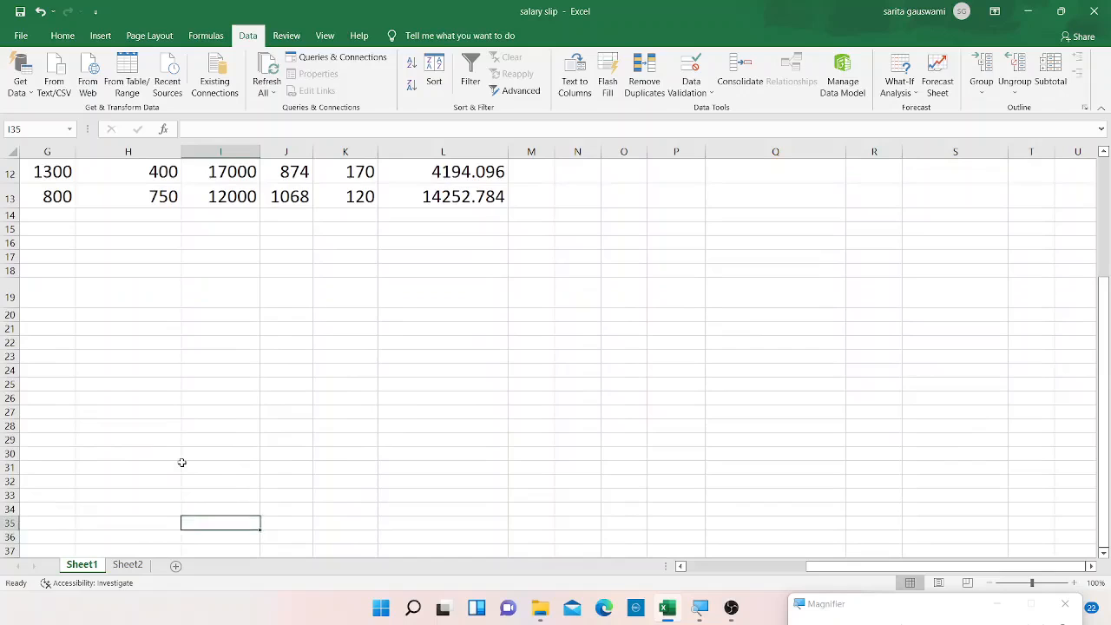
{"action": "key", "text": "Up"}
{"action": "key", "text": "Left"}
{"action": "key", "text": "Left"}
{"action": "key", "text": "Left"}
{"action": "key", "text": "Left"}
{"action": "key", "text": "Left"}
{"action": "key", "text": "Left"}
{"action": "key", "text": "Left"}
{"action": "key", "text": "Left"}
{"action": "key", "text": "Up"}
{"action": "key", "text": "Up"}
{"action": "key", "text": "Up"}
{"action": "key", "text": "Up"}
{"action": "key", "text": "Up"}
{"action": "key", "text": "Up"}
{"action": "key", "text": "Up"}
{"action": "key", "text": "Up"}
{"action": "key", "text": "Up"}
{"action": "key", "text": "Up"}
{"action": "key", "text": "Up"}
{"action": "key", "text": "Up"}
{"action": "key", "text": "Up"}
{"action": "key", "text": "Up"}
{"action": "key", "text": "Up"}
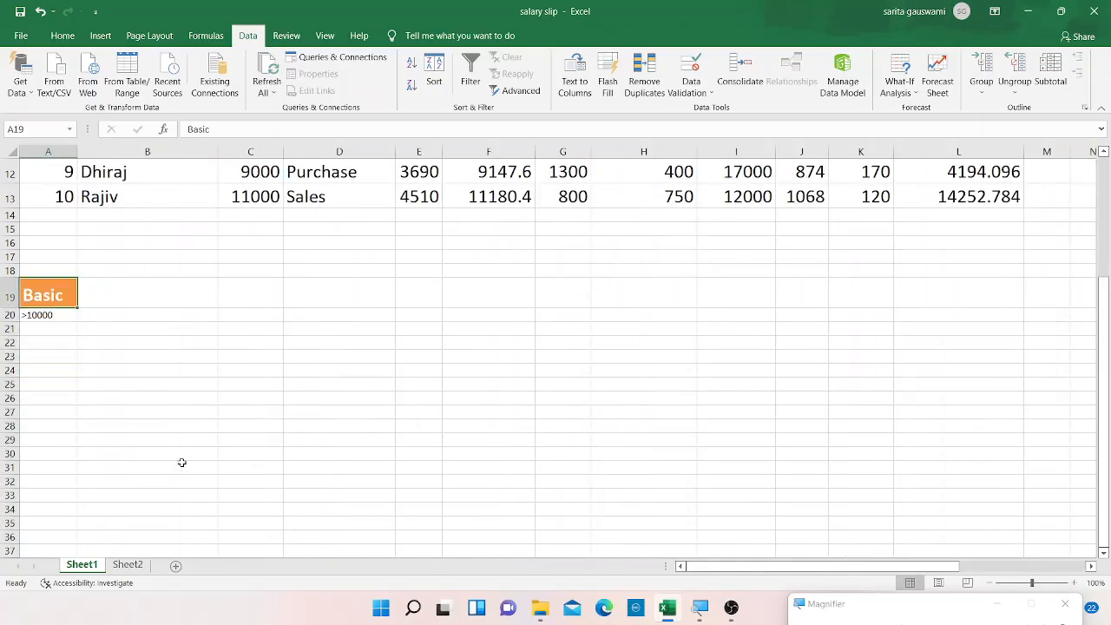
Enter the criterion header Department in cell B19 next to Basic.
{"action": "key", "text": "Right"}
{"action": "key", "text": "Up"}
{"action": "key", "text": "Up"}
{"action": "key", "text": "Up"}
{"action": "key", "text": "Up"}
{"action": "key", "text": "Down"}
{"action": "key", "text": "Down"}
{"action": "key", "text": "Down"}
{"action": "key", "text": "Up"}
{"action": "key", "text": "Up"}
{"action": "key", "text": "Up"}
{"action": "key", "text": "Up"}
{"action": "key", "text": "Up"}
{"action": "key", "text": "Up"}
{"action": "key", "text": "Up"}
{"action": "key", "text": "Up"}
{"action": "key", "text": "Up"}
{"action": "key", "text": "Up"}
{"action": "key", "text": "Up"}
{"action": "key", "text": "Up"}
{"action": "key", "text": "Up"}
{"action": "key", "text": "Up"}
{"action": "key", "text": "Up"}
{"action": "key", "text": "Up"}
{"action": "key", "text": "Down"}
{"action": "key", "text": "Down"}
{"action": "key", "text": "Down"}
{"action": "key", "text": "Down"}
{"action": "key", "text": "Down"}
{"action": "key", "text": "Down"}
{"action": "key", "text": "Down"}
{"action": "key", "text": "Down"}
{"action": "key", "text": "Down"}
{"action": "key", "text": "Down"}
{"action": "key", "text": "Down"}
{"action": "key", "text": "Down"}
{"action": "key", "text": "Down"}
{"action": "key", "text": "Down"}
{"action": "key", "text": "Down"}
{"action": "key", "text": "Down"}
{"action": "key", "text": "Down"}
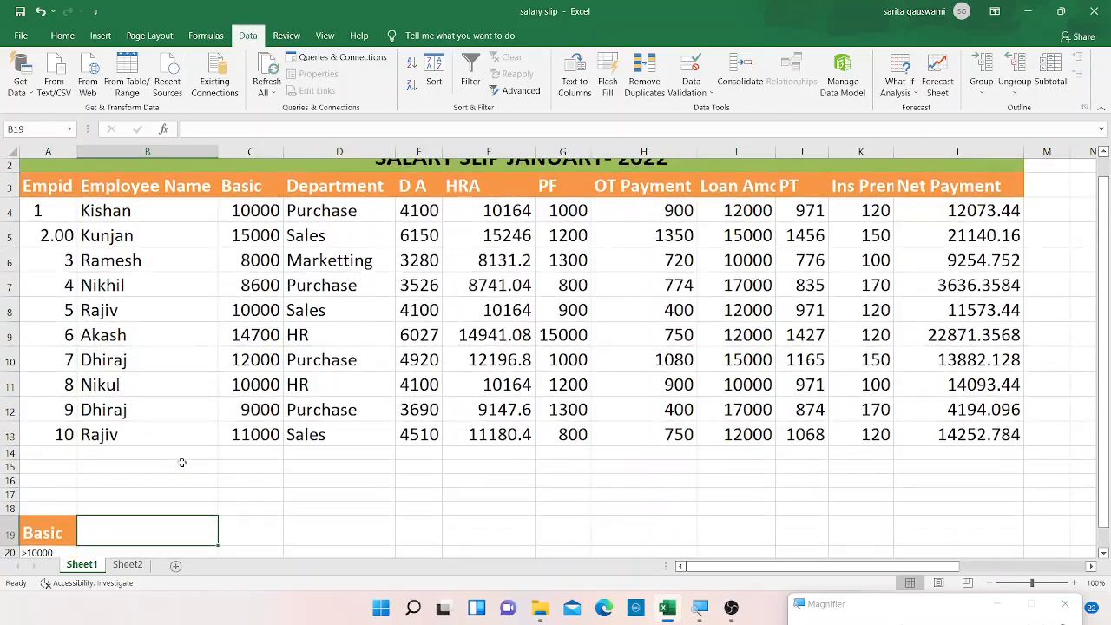
{"action": "type", "text": "Sales"}
{"action": "key", "text": "BackSpace"}
{"action": "key", "text": "BackSpace"}
{"action": "key", "text": "BackSpace"}
{"action": "key", "text": "BackSpace"}
{"action": "key", "text": "BackSpace"}
{"action": "type", "text": "D"}
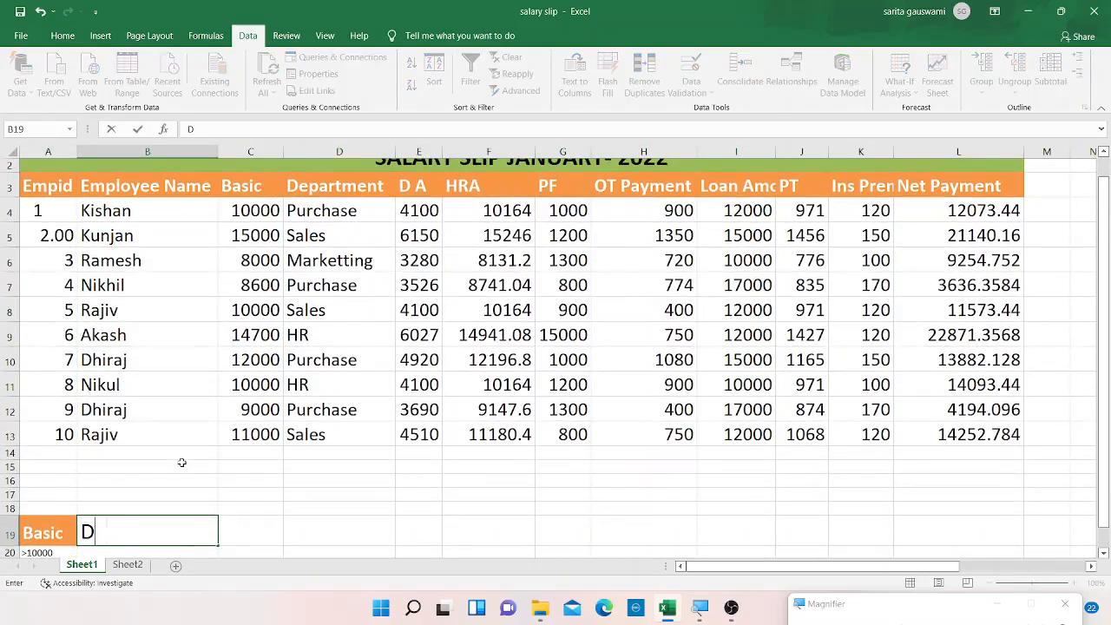
{"action": "type", "text": "epartment"}
{"action": "key", "text": "Return"}
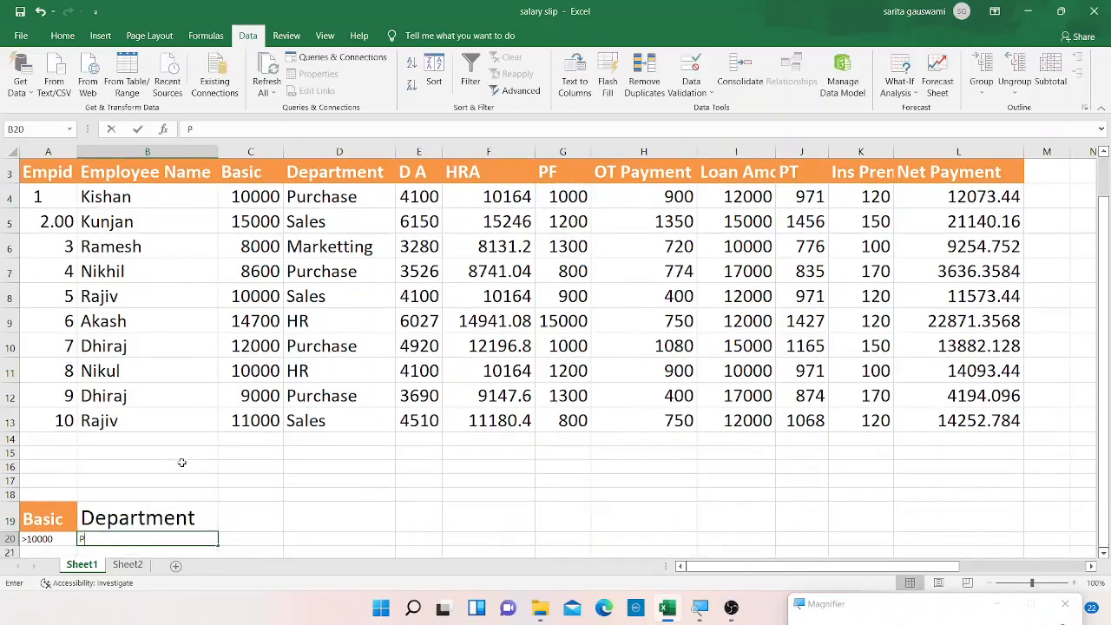
Enter Purchase as the Department criterion in cell B20.
{"action": "type", "text": "Purchase"}
{"action": "key", "text": "Up"}
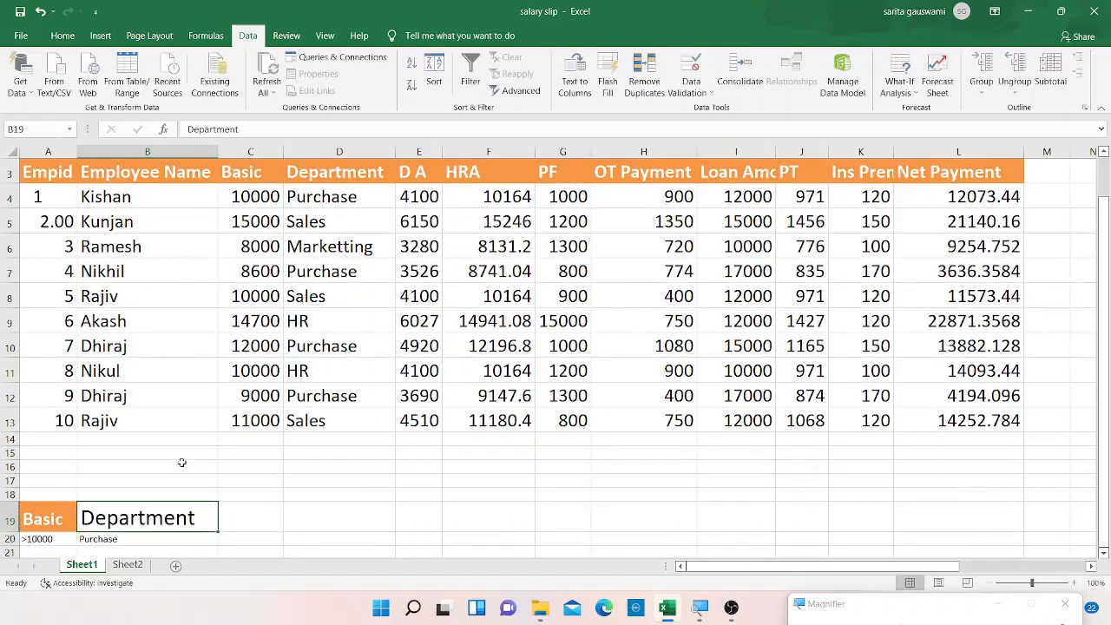
{"action": "key", "text": "Down"}
{"action": "key", "text": "Down"}
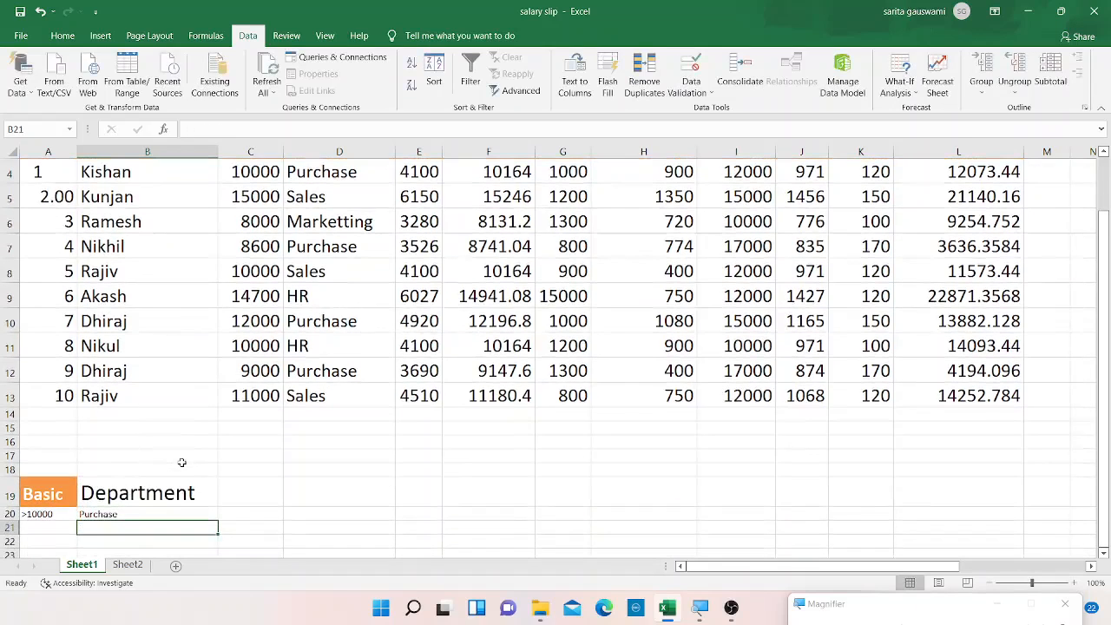
Enlarge the font of the criterion cells A20:B21 to 18 pt.
{"action": "key", "text": "Left"}
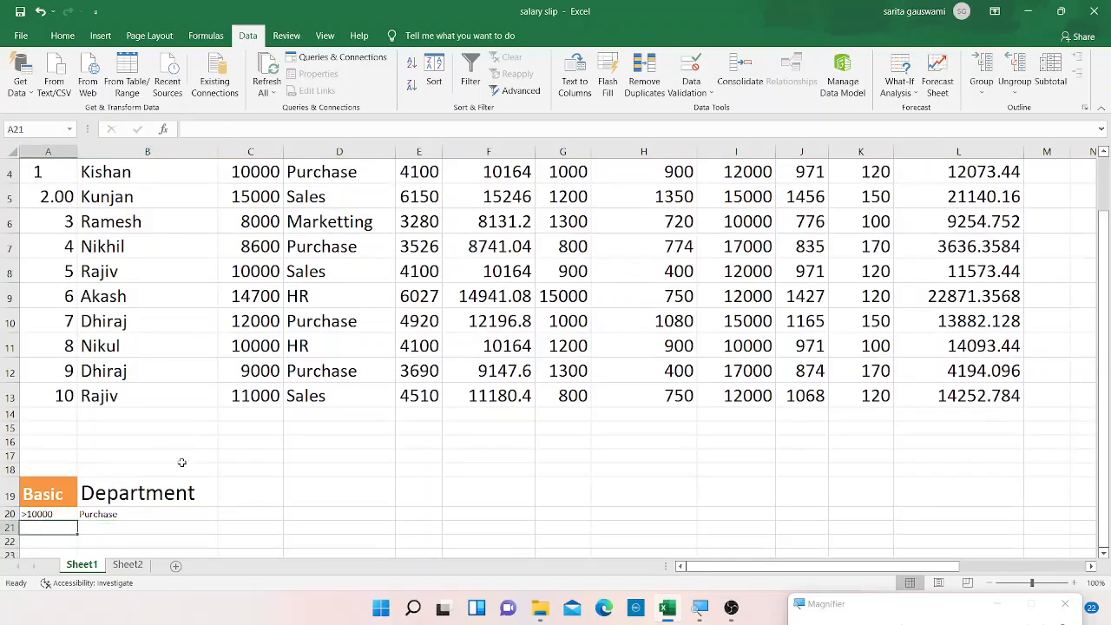
{"action": "key", "text": "Up"}
{"action": "key", "text": "shift+Right"}
{"action": "key", "text": "shift+Down"}
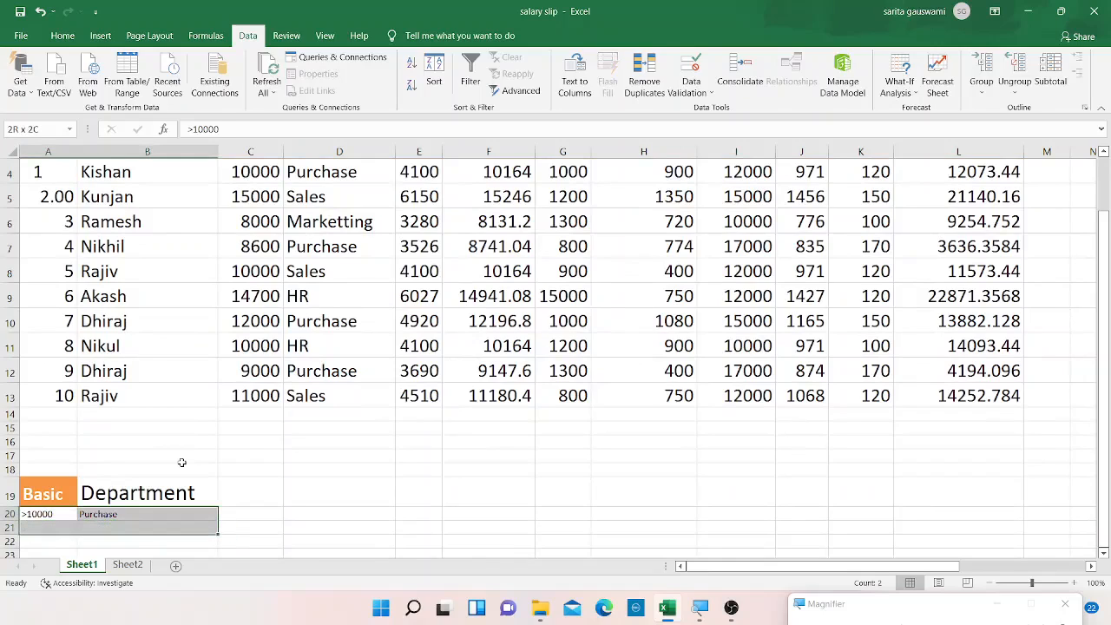
{"action": "left_click", "coordinate": [62, 35]}
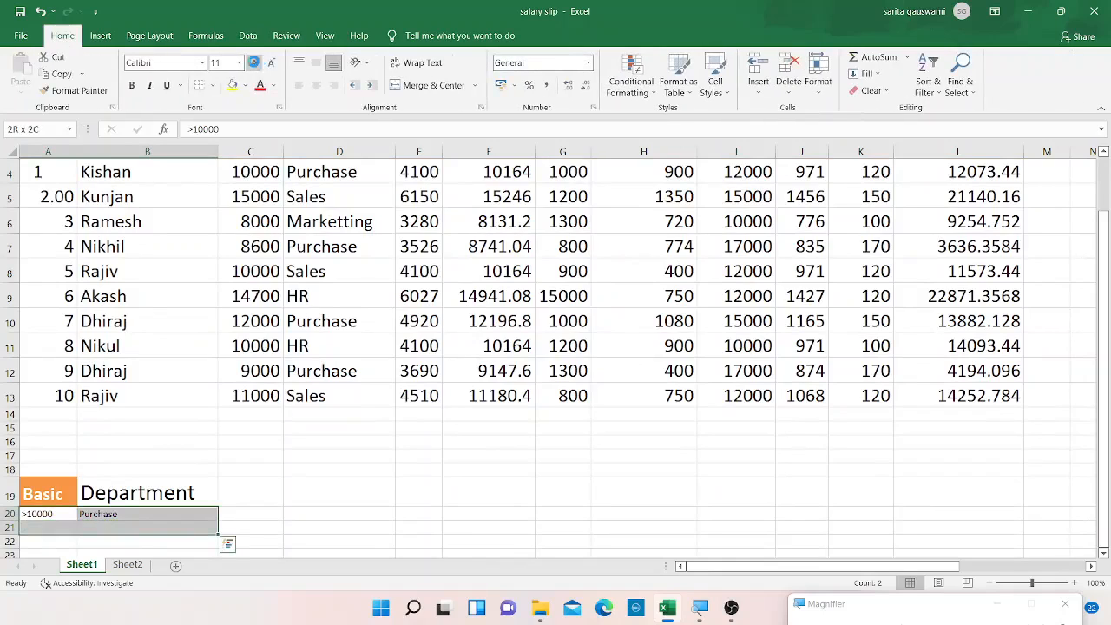
{"action": "left_click", "coordinate": [256, 64]}
{"action": "left_click", "coordinate": [256, 63]}
{"action": "left_click", "coordinate": [256, 63]}
{"action": "left_click", "coordinate": [256, 64]}
{"action": "left_click", "coordinate": [101, 519]}
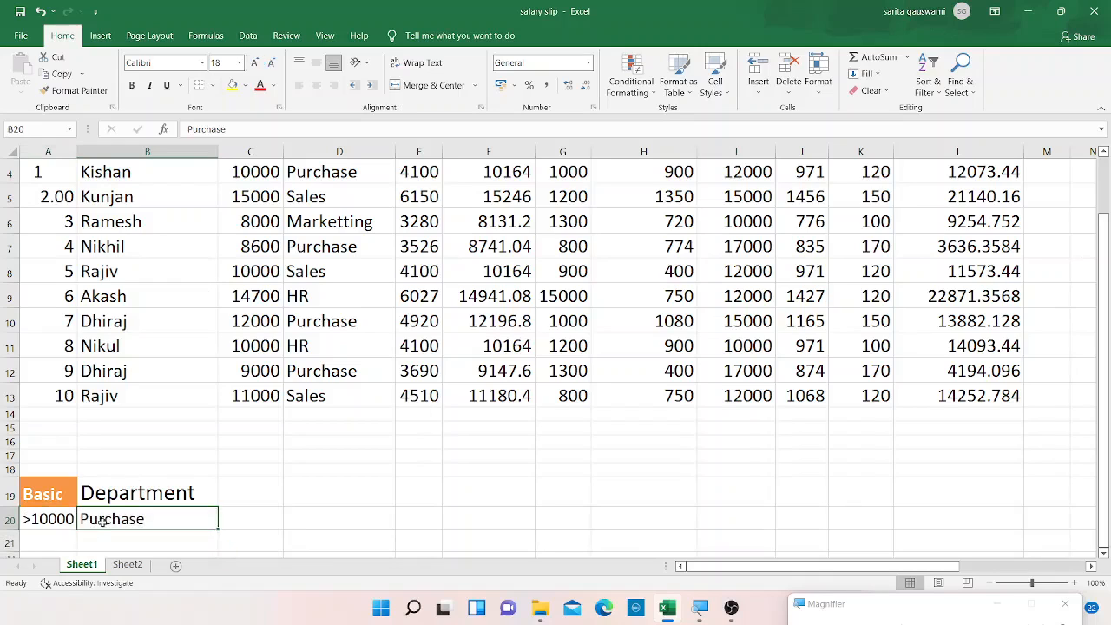
Enter sales as a second Department criterion in cell B21 below Purchase.
{"action": "left_click", "coordinate": [49, 539]}
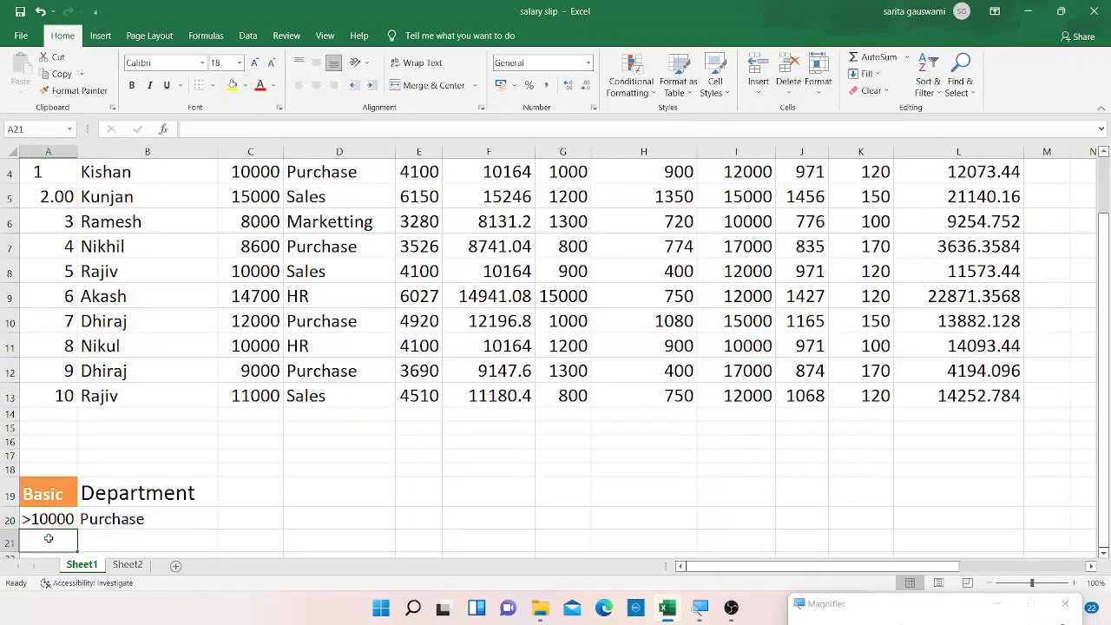
{"action": "key", "text": "Down"}
{"action": "key", "text": "Down"}
{"action": "key", "text": "Up"}
{"action": "key", "text": "Up"}
{"action": "key", "text": "Up"}
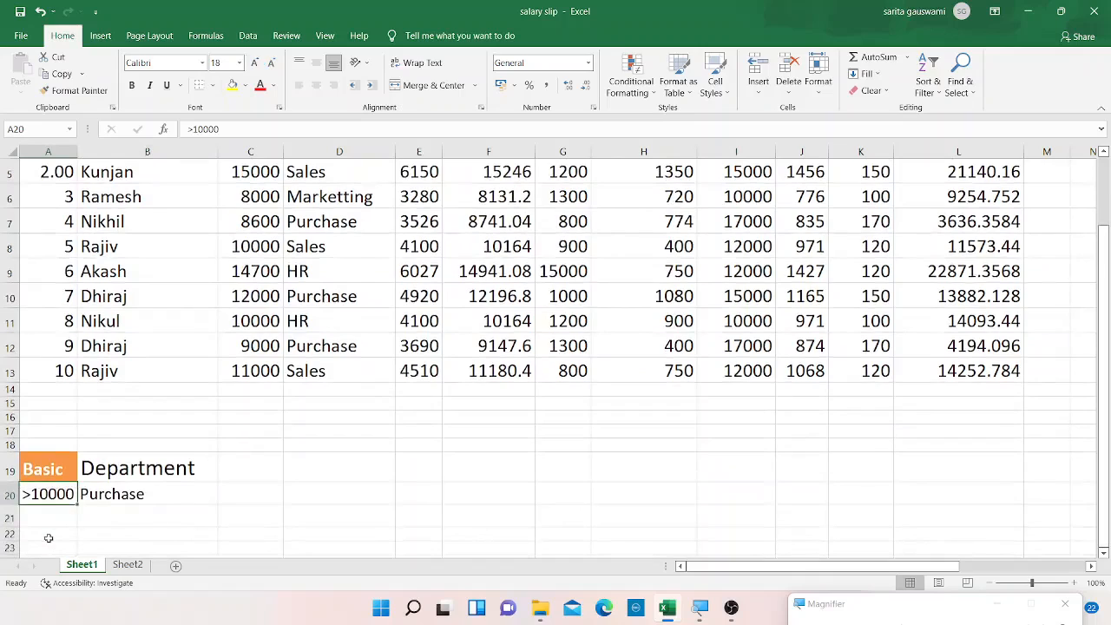
{"action": "key", "text": "Down"}
{"action": "key", "text": "Right"}
{"action": "type", "text": "sales"}
{"action": "key", "text": "Return"}
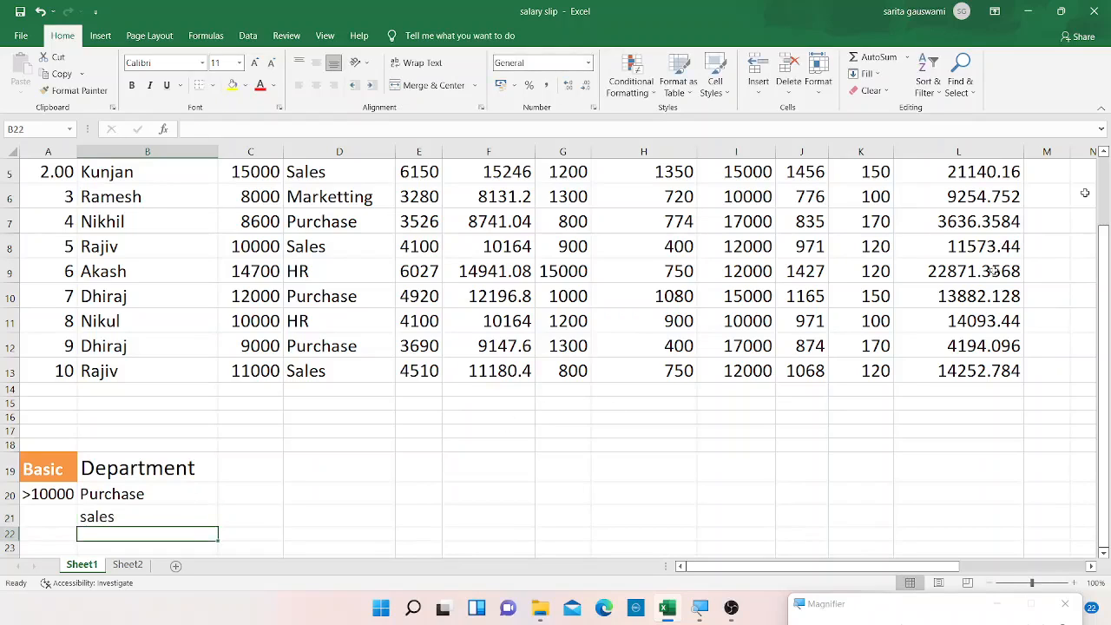
Open Advanced Filter with copy to another location and clear its list, criteria and copy-to range boxes.
{"action": "scroll", "coordinate": [1107, 182], "scroll_direction": "up", "scroll_amount": 1}
{"action": "scroll", "coordinate": [1108, 182], "scroll_direction": "up", "scroll_amount": 1}
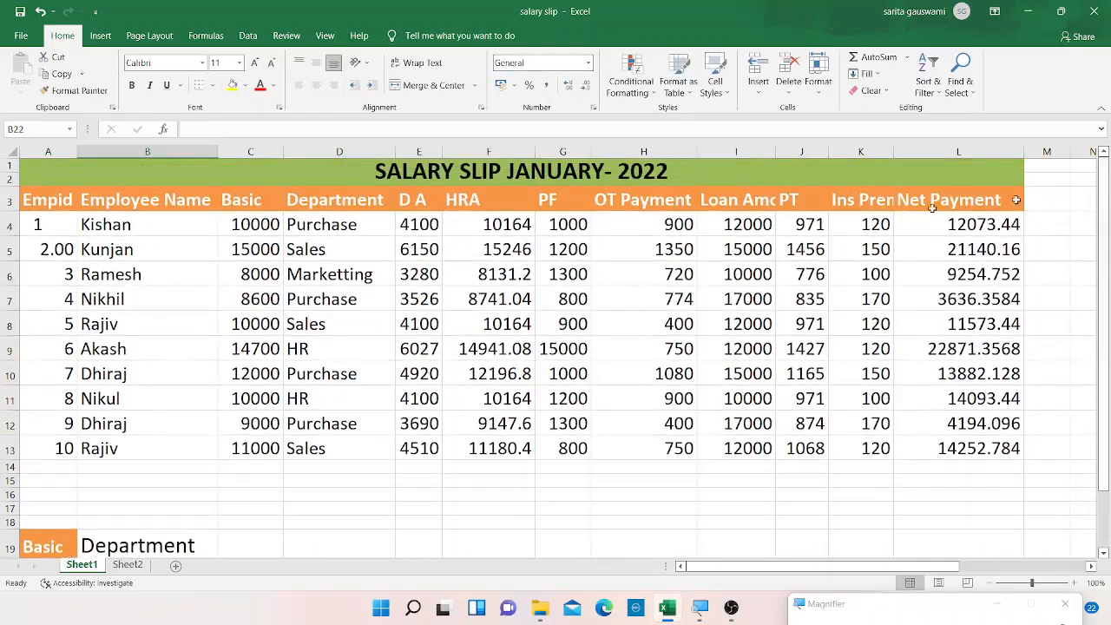
{"action": "left_click", "coordinate": [597, 466]}
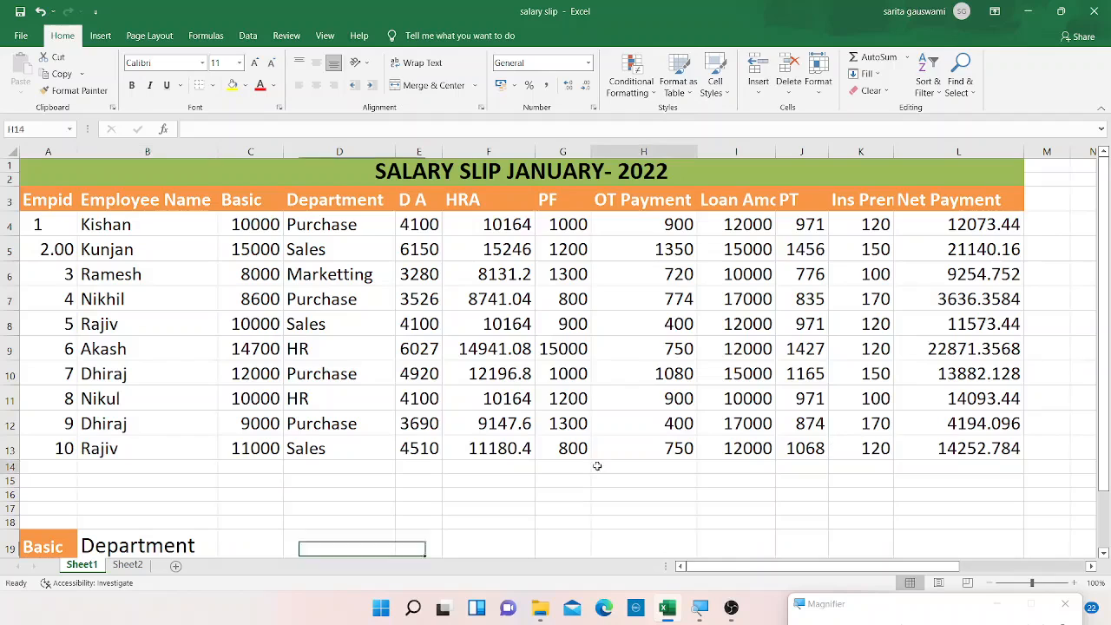
{"action": "left_click", "coordinate": [247, 36]}
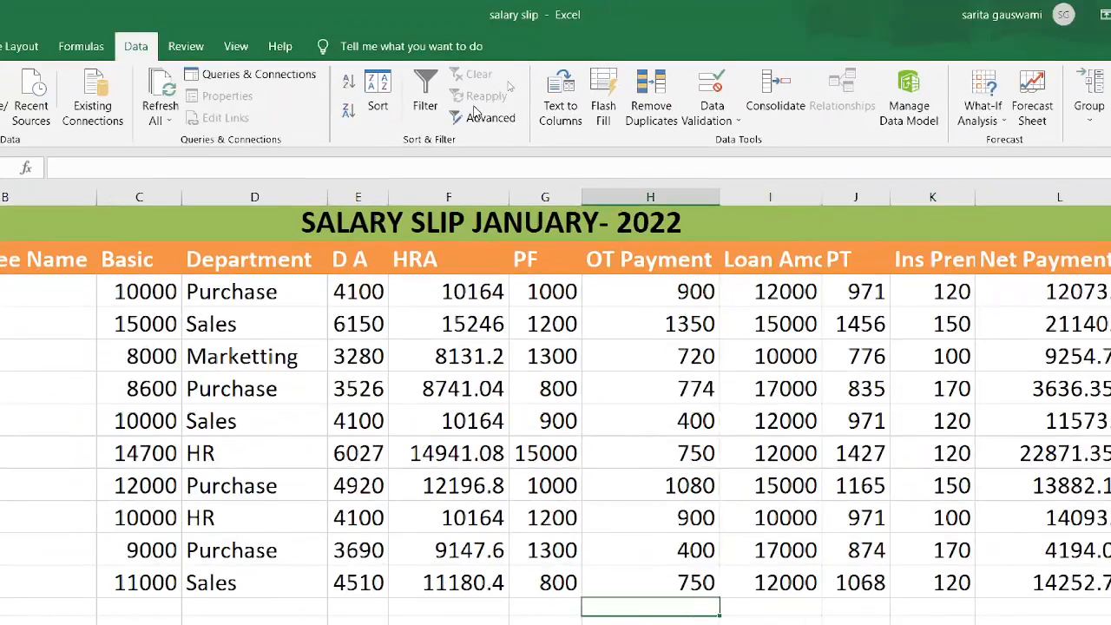
{"action": "left_click", "coordinate": [480, 117]}
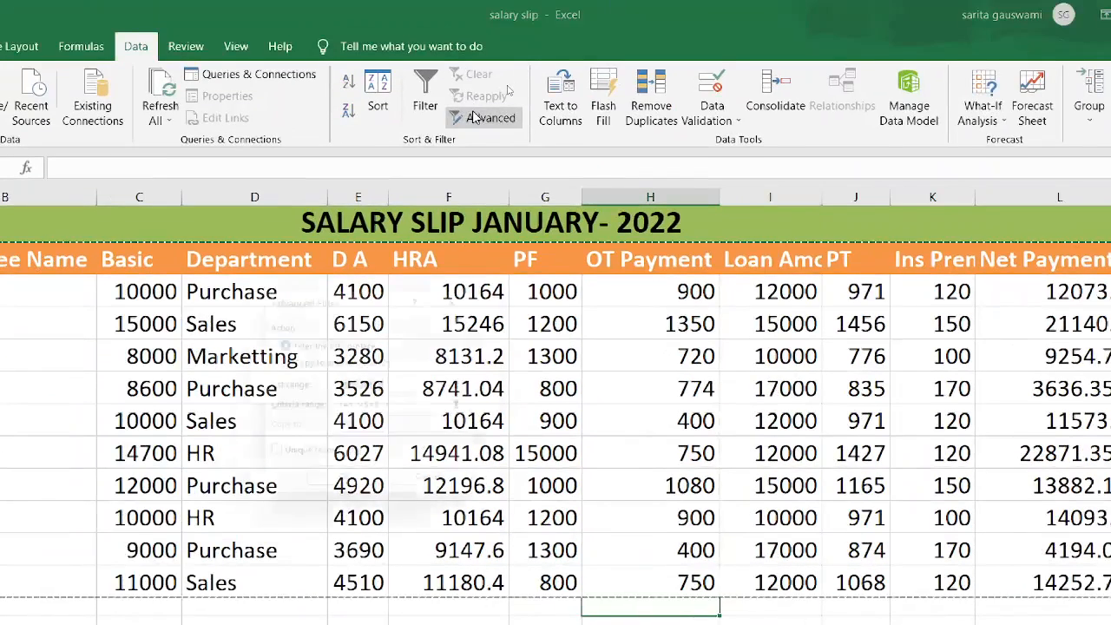
{"action": "left_click", "coordinate": [282, 361]}
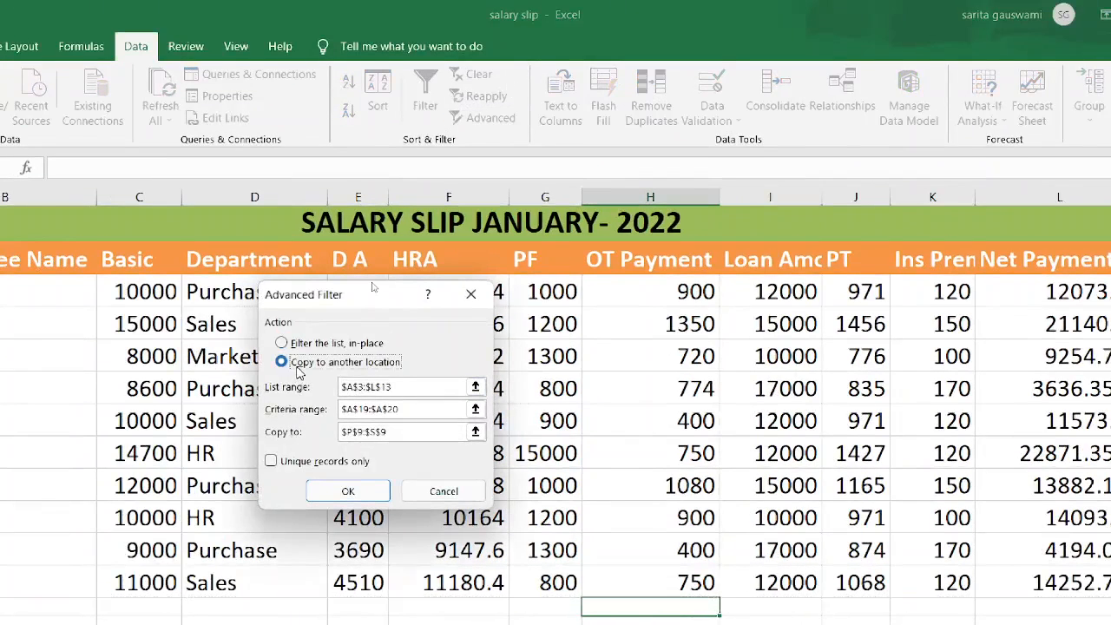
{"action": "left_click", "coordinate": [408, 391]}
{"action": "key", "text": "BackSpace"}
{"action": "key", "text": "BackSpace"}
{"action": "key", "text": "BackSpace"}
{"action": "key", "text": "BackSpace"}
{"action": "key", "text": "BackSpace"}
{"action": "key", "text": "BackSpace"}
{"action": "key", "text": "BackSpace"}
{"action": "key", "text": "BackSpace"}
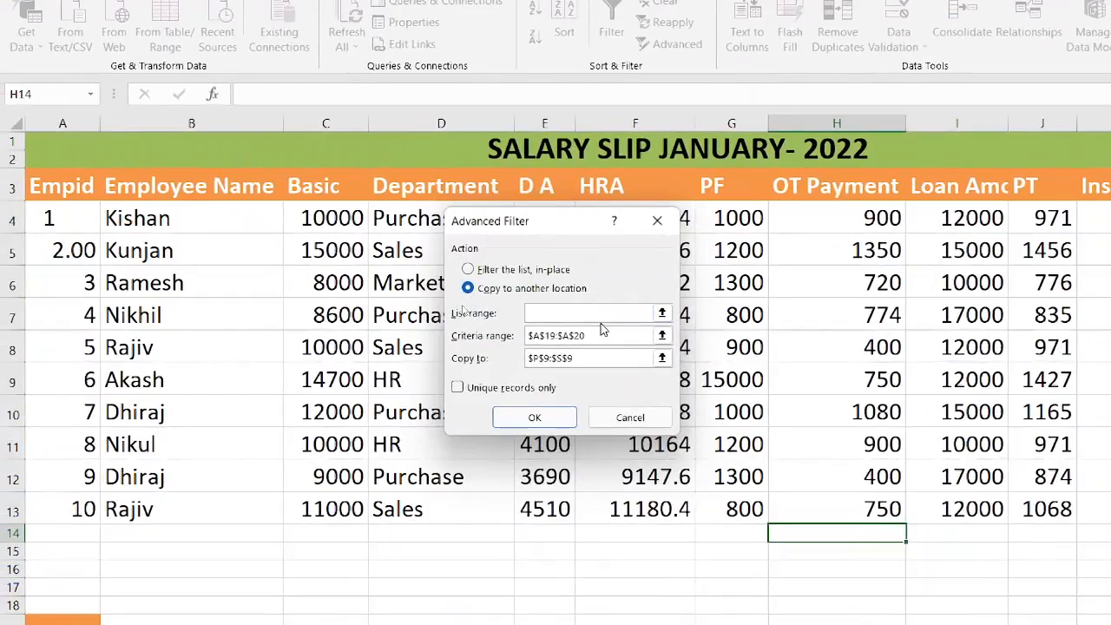
{"action": "left_click", "coordinate": [603, 332]}
{"action": "scroll", "coordinate": [603, 329], "scroll_direction": "down", "scroll_amount": 1}
{"action": "key", "text": "BackSpace"}
{"action": "key", "text": "BackSpace"}
{"action": "key", "text": "BackSpace"}
{"action": "key", "text": "BackSpace"}
{"action": "key", "text": "BackSpace"}
{"action": "key", "text": "BackSpace"}
{"action": "key", "text": "BackSpace"}
{"action": "key", "text": "BackSpace"}
{"action": "key", "text": "BackSpace"}
{"action": "key", "text": "BackSpace"}
{"action": "key", "text": "BackSpace"}
{"action": "left_click", "coordinate": [584, 335]}
{"action": "key", "text": "BackSpace"}
{"action": "key", "text": "BackSpace"}
{"action": "key", "text": "BackSpace"}
{"action": "key", "text": "BackSpace"}
{"action": "key", "text": "BackSpace"}
{"action": "key", "text": "BackSpace"}
{"action": "key", "text": "BackSpace"}
{"action": "key", "text": "BackSpace"}
{"action": "key", "text": "BackSpace"}
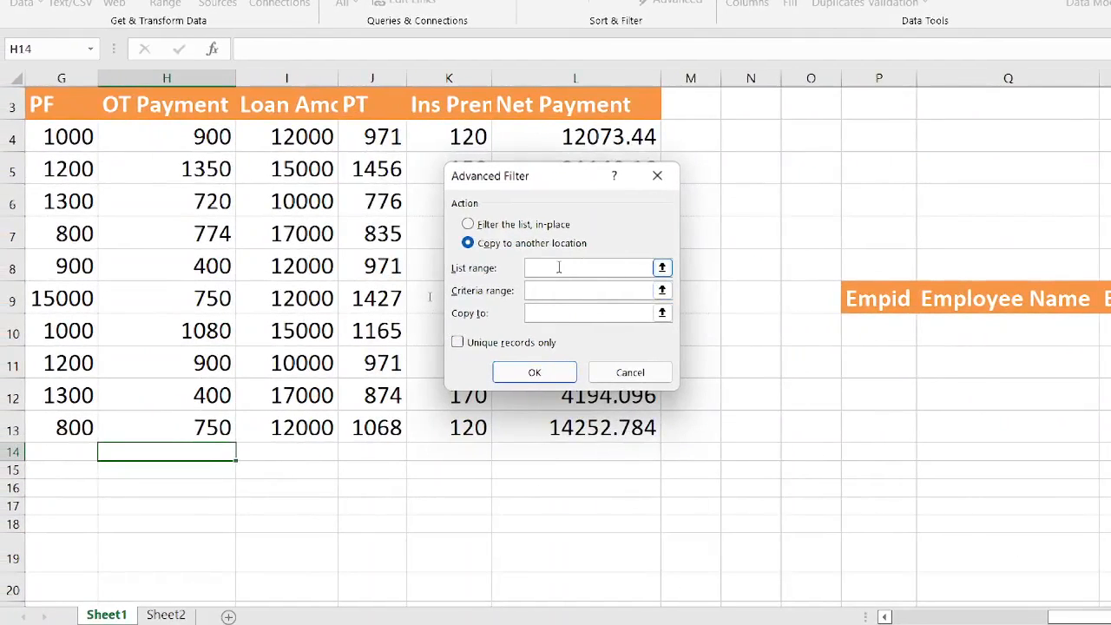
Set the Advanced Filter list range to the salary table A3:L13.
{"action": "left_click", "coordinate": [559, 267]}
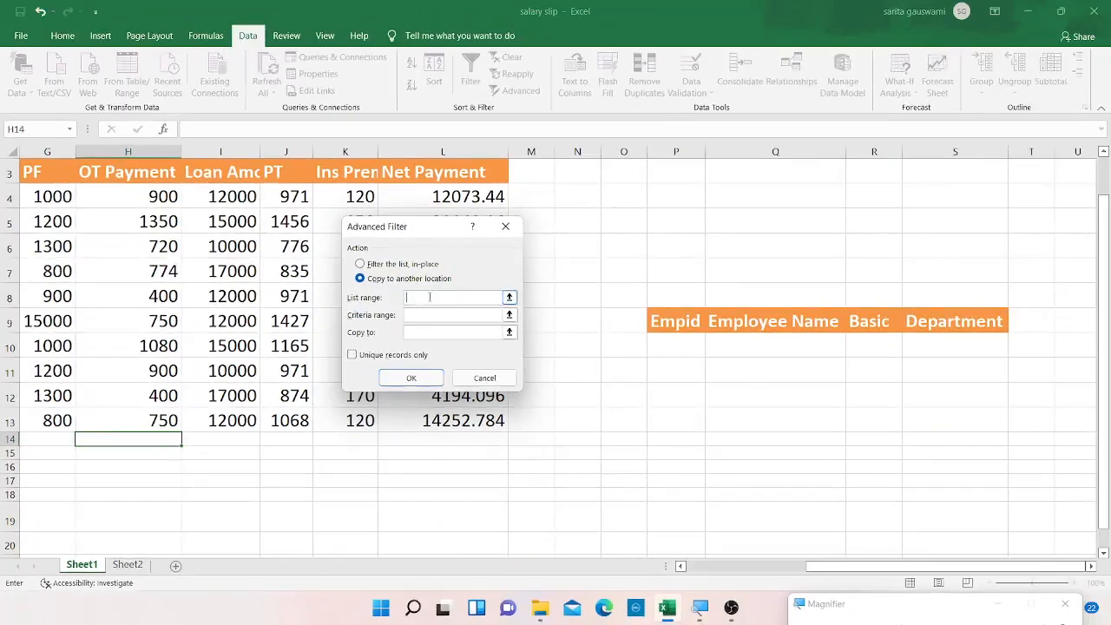
{"action": "left_click", "coordinate": [733, 569]}
{"action": "left_click", "coordinate": [65, 174]}
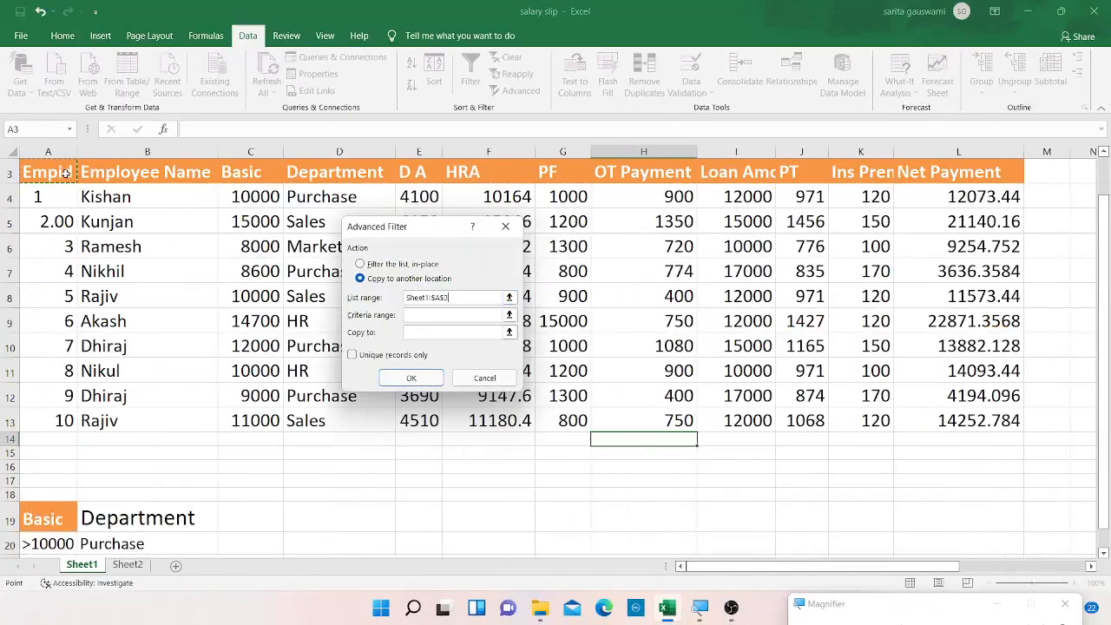
{"action": "key", "text": "shift+Right"}
{"action": "key", "text": "shift+Right"}
{"action": "key", "text": "shift+Right"}
{"action": "key", "text": "shift+Right"}
{"action": "key", "text": "shift+Right"}
{"action": "key", "text": "shift+Right"}
{"action": "key", "text": "shift+Right"}
{"action": "key", "text": "shift+Right"}
{"action": "key", "text": "shift+Right"}
{"action": "key", "text": "shift+Right"}
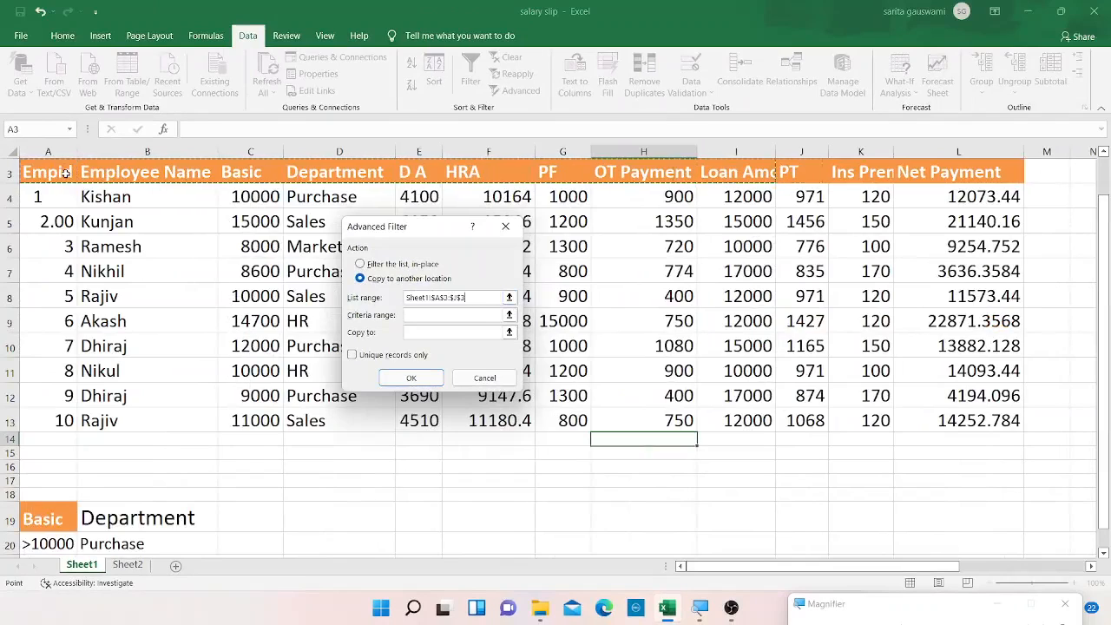
{"action": "key", "text": "shift+Right"}
{"action": "key", "text": "shift+Down"}
{"action": "key", "text": "shift+Down"}
{"action": "key", "text": "shift+Down"}
{"action": "key", "text": "shift+Down"}
{"action": "key", "text": "shift+Down"}
{"action": "key", "text": "shift+Down"}
{"action": "key", "text": "shift+Down"}
{"action": "key", "text": "shift+Down"}
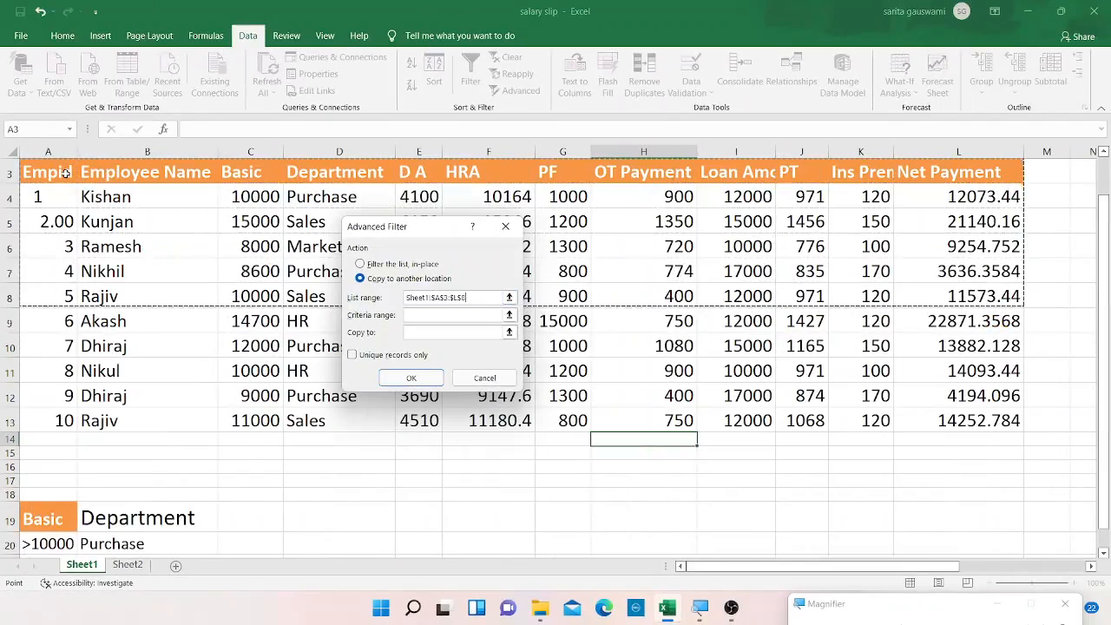
{"action": "key", "text": "shift+Down"}
{"action": "key", "text": "shift+Down"}
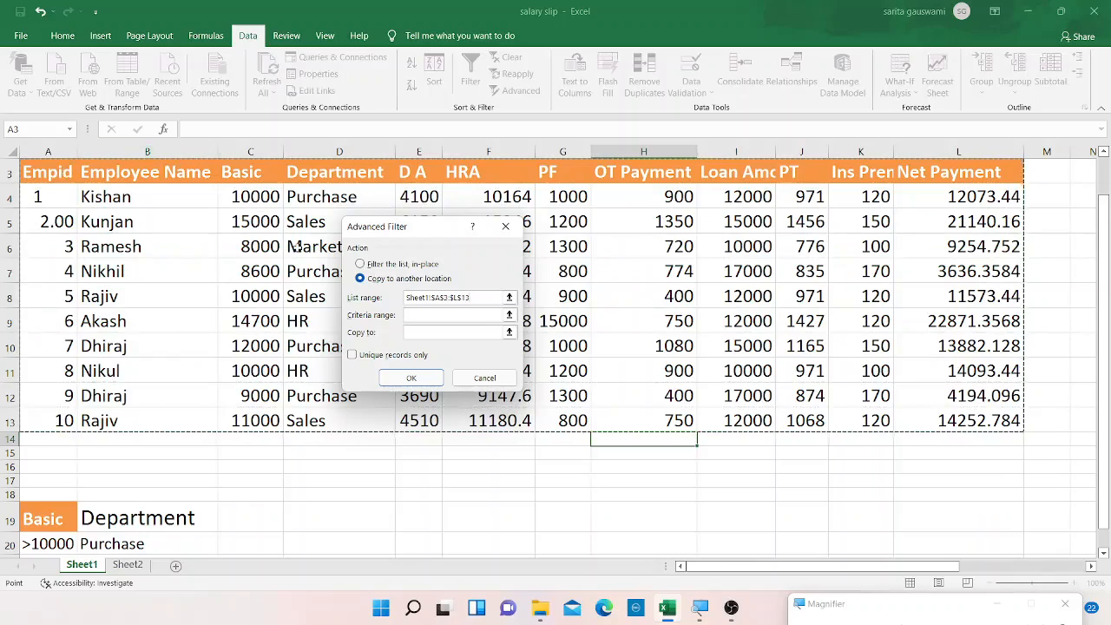
Set the criteria range to A19:B21, covering Basic and both Department rows.
{"action": "left_click", "coordinate": [413, 315]}
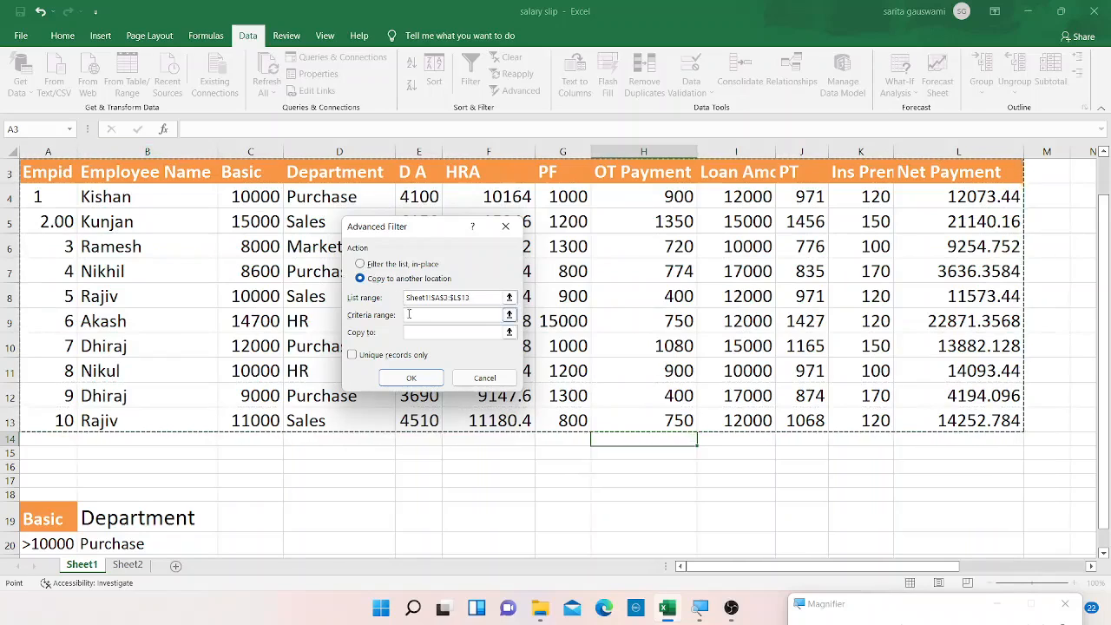
{"action": "left_click", "coordinate": [55, 518]}
{"action": "key", "text": "shift+Right"}
{"action": "key", "text": "shift+Down"}
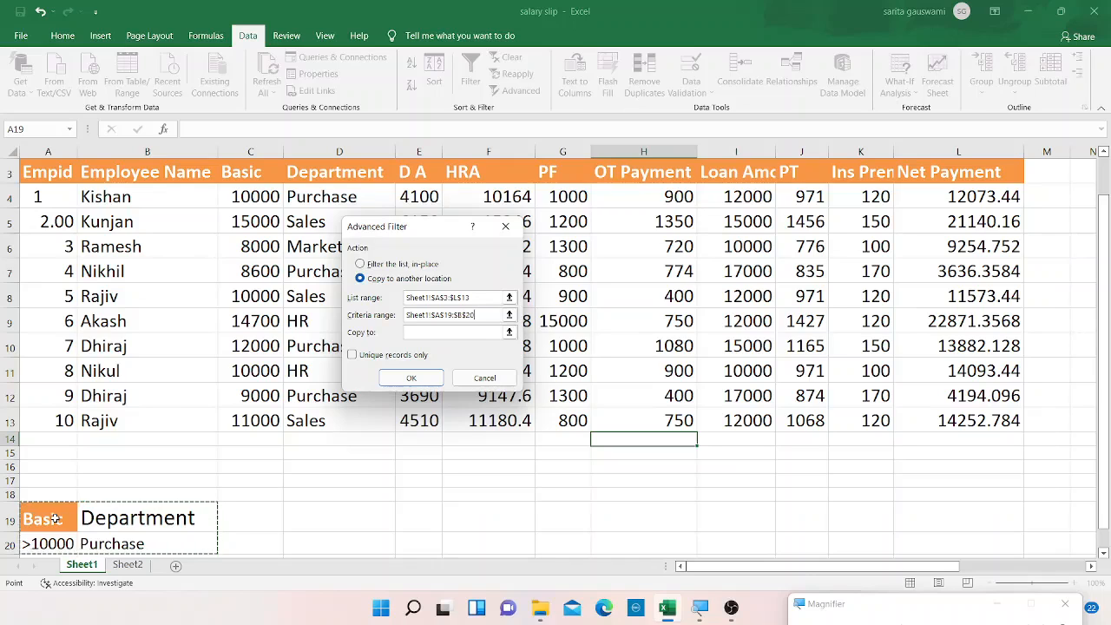
{"action": "key", "text": "shift+Down"}
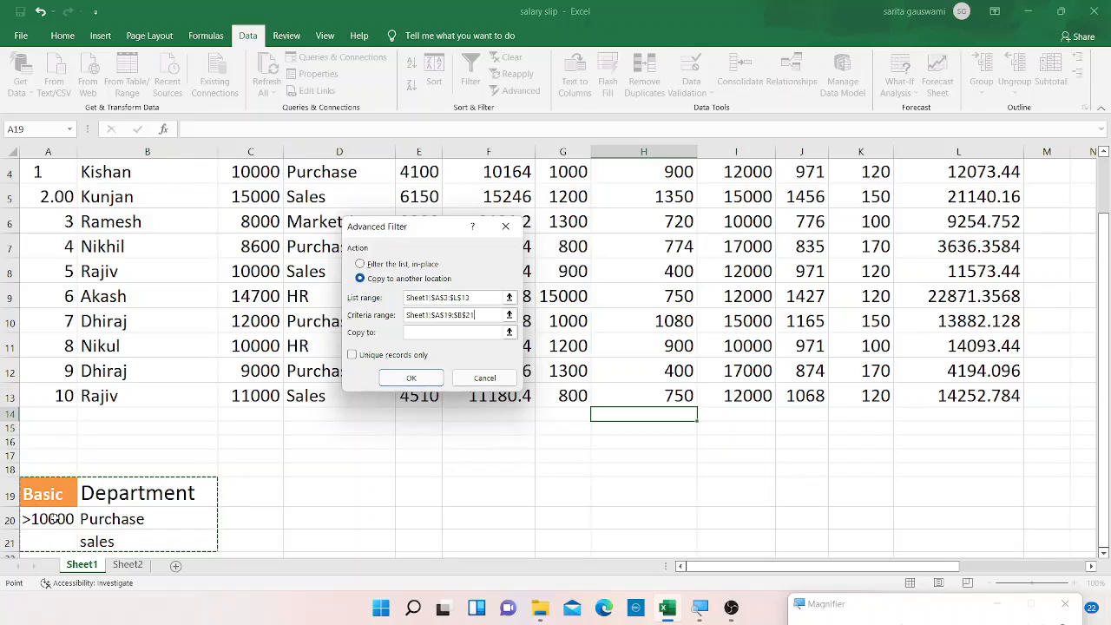
Set the copy-to location to the header row at P9 and run the Advanced Filter.
{"action": "left_click", "coordinate": [432, 331]}
{"action": "left_click", "coordinate": [1033, 566]}
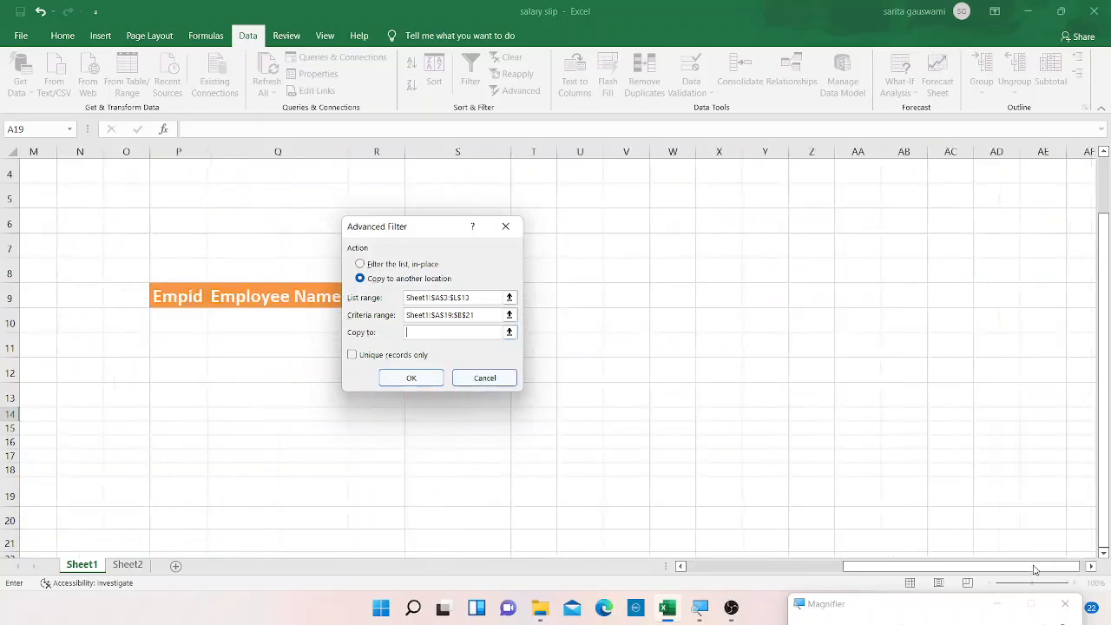
{"action": "left_click", "coordinate": [135, 297]}
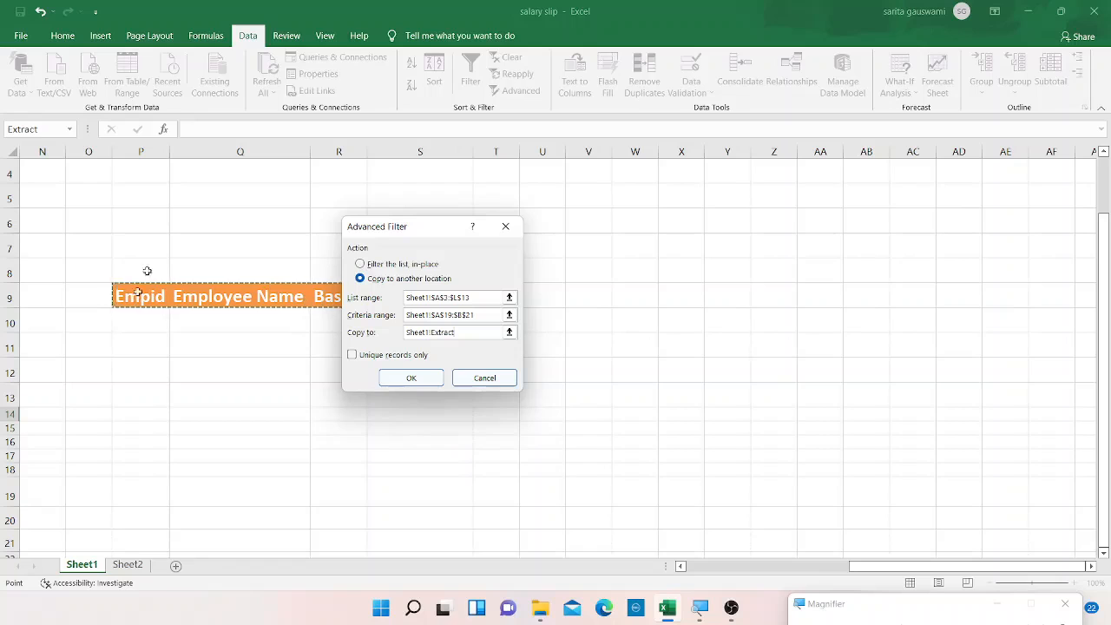
{"action": "left_click_drag", "start_coordinate": [388, 228], "coordinate": [582, 306]}
{"action": "left_click", "coordinate": [606, 454]}
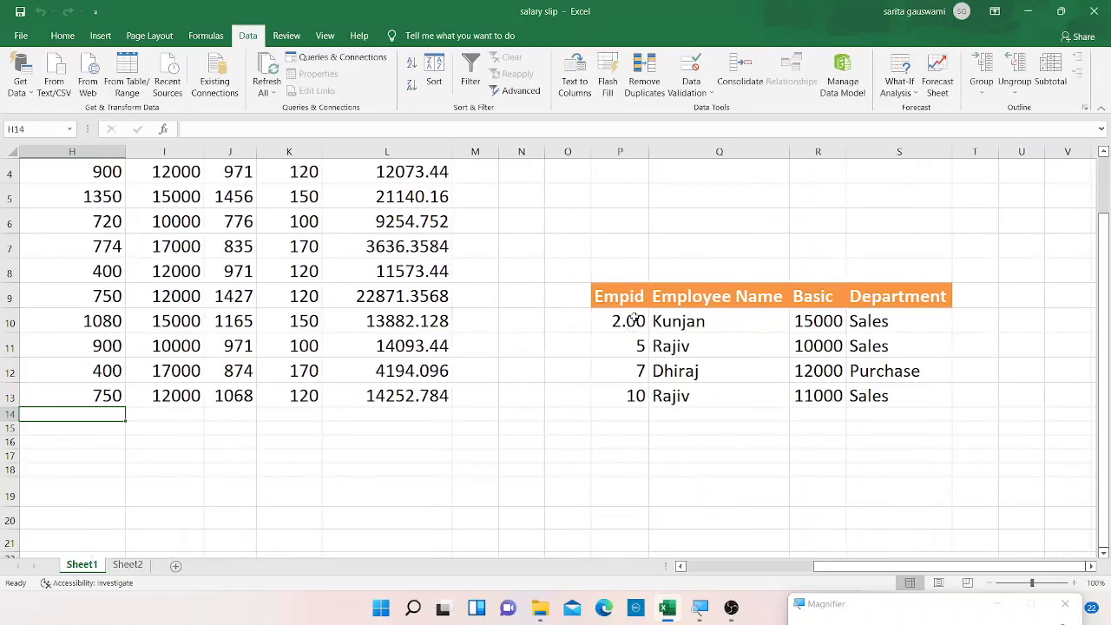
Examine the copied filter results' Basic and Department values in P10:S13.
{"action": "left_click", "coordinate": [634, 320]}
{"action": "left_click", "coordinate": [880, 331]}
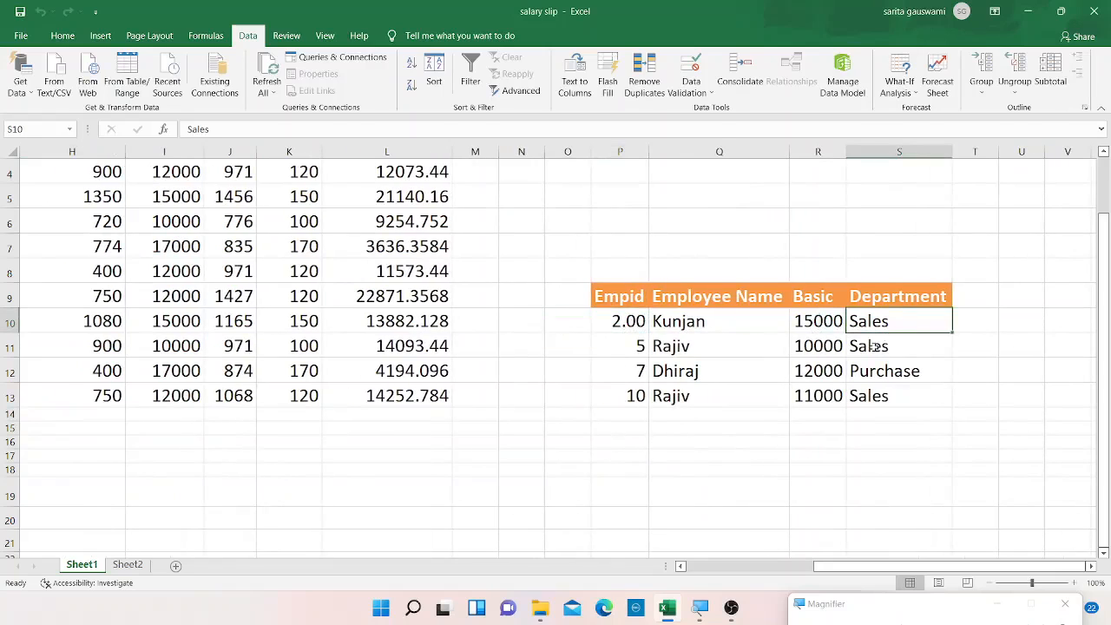
{"action": "left_click", "coordinate": [873, 346]}
{"action": "key", "text": "Down"}
{"action": "key", "text": "Down"}
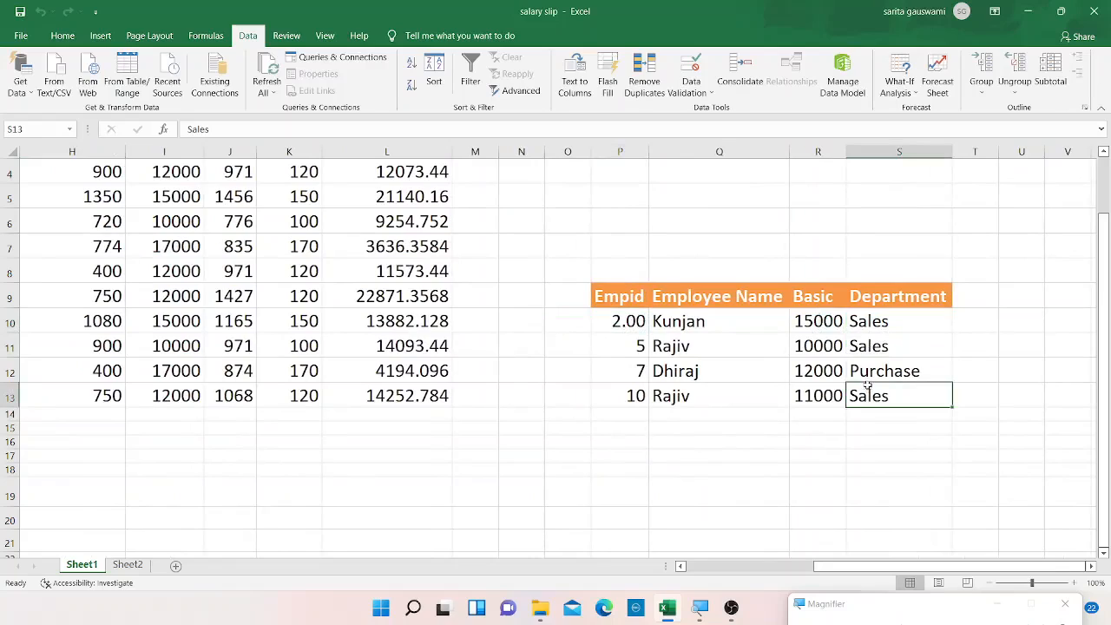
{"action": "left_click", "coordinate": [865, 374]}
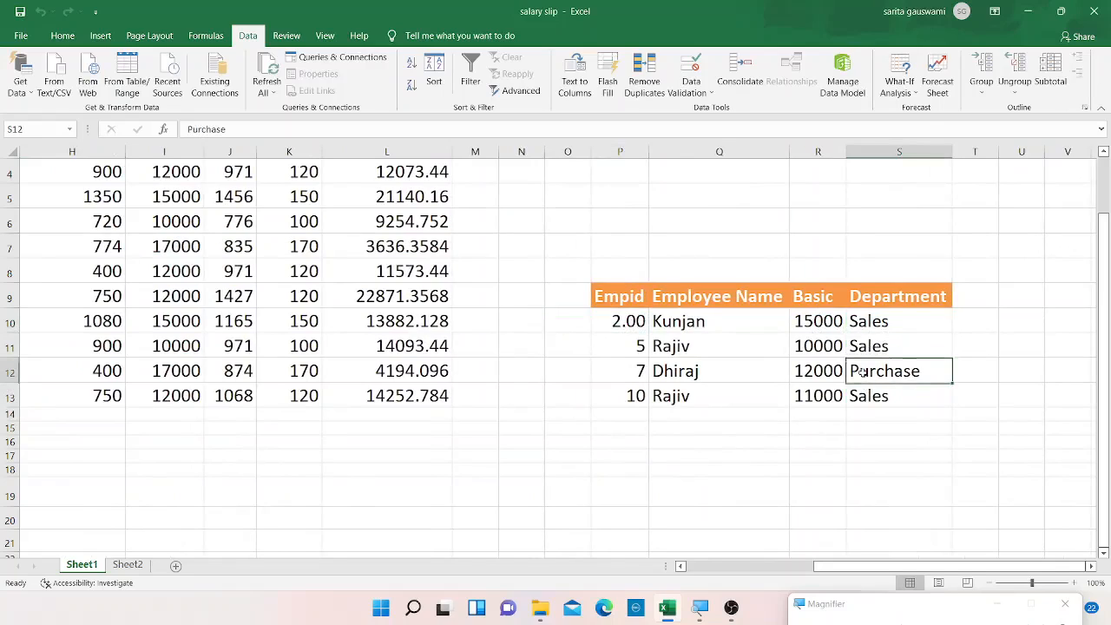
{"action": "left_click", "coordinate": [805, 375]}
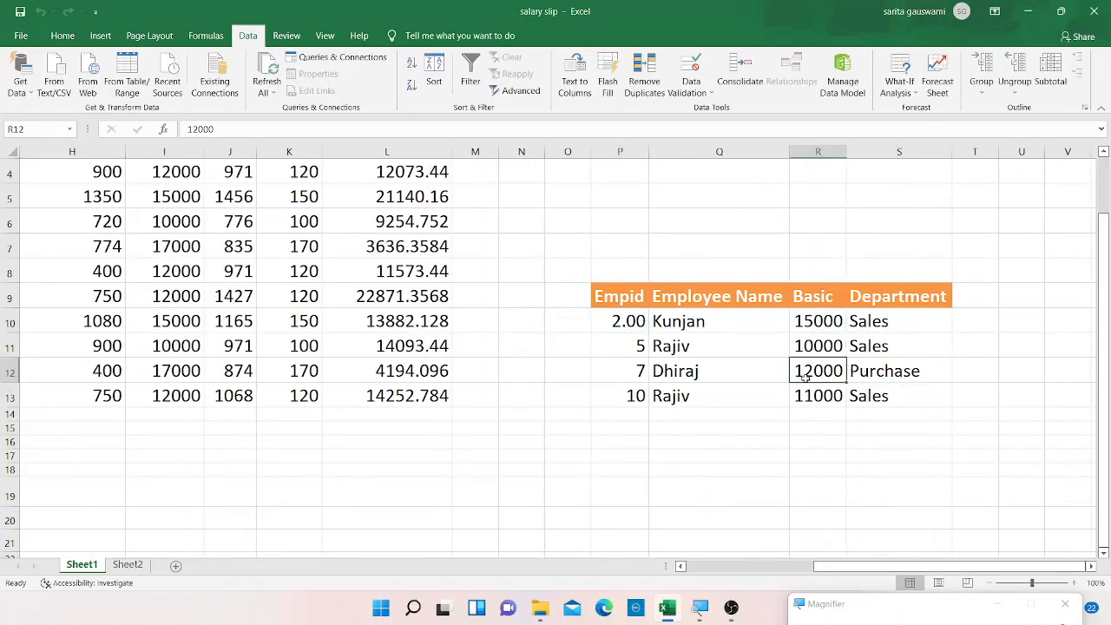
{"action": "left_click", "coordinate": [703, 566]}
{"action": "key", "text": "Down"}
{"action": "key", "text": "Down"}
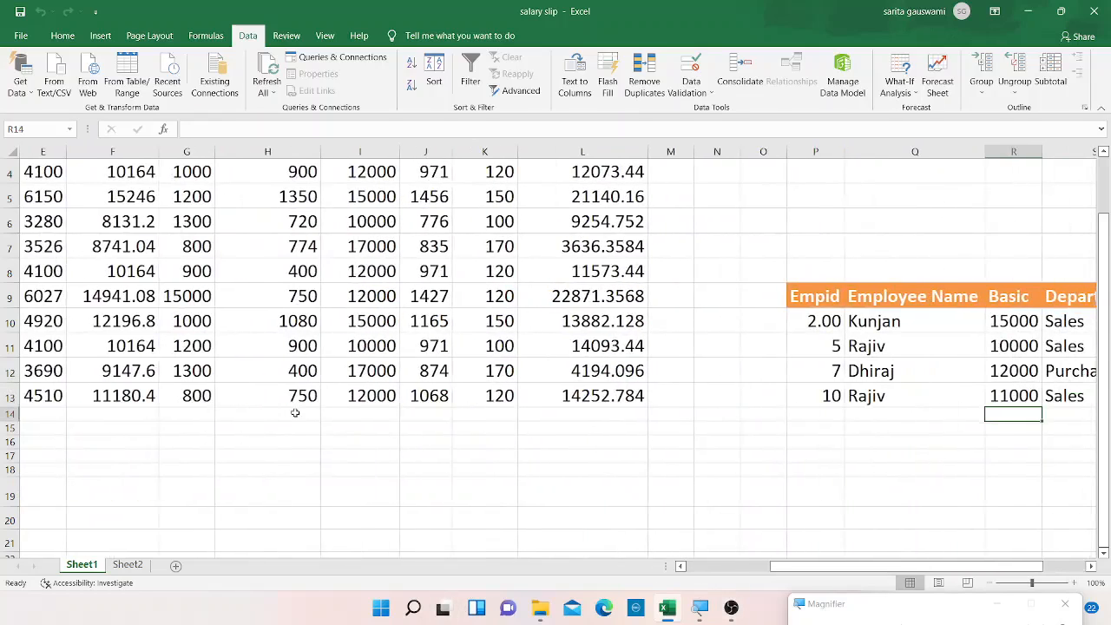
{"action": "key", "text": "Home"}
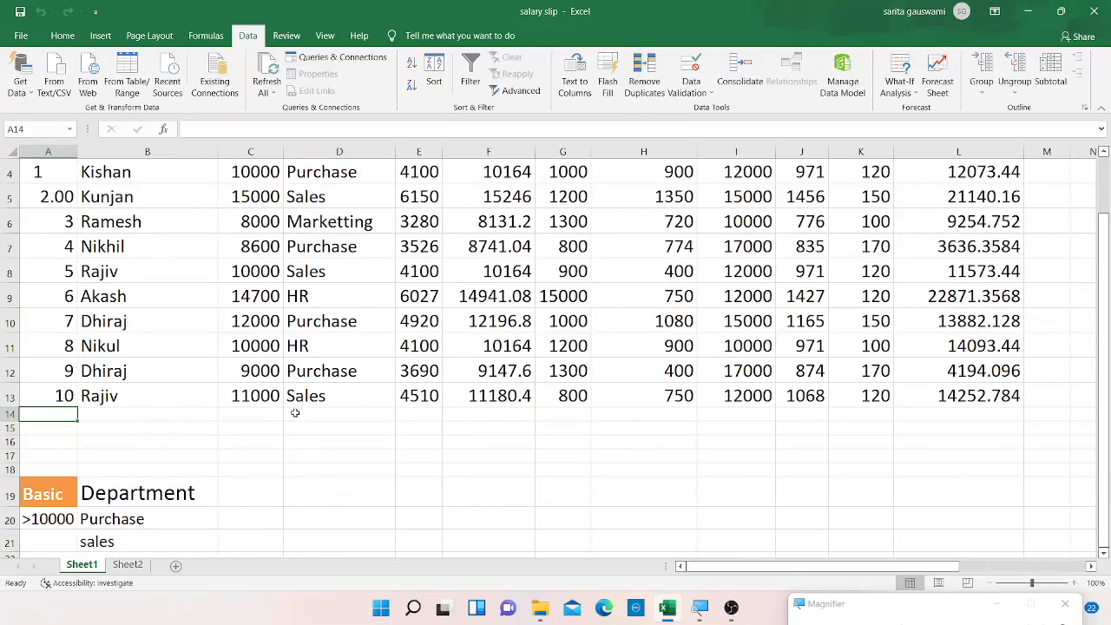
{"action": "key", "text": "Up"}
{"action": "key", "text": "Up"}
{"action": "key", "text": "Up"}
{"action": "key", "text": "Up"}
{"action": "key", "text": "Up"}
{"action": "key", "text": "Up"}
{"action": "key", "text": "Up"}
{"action": "key", "text": "Up"}
{"action": "key", "text": "Up"}
{"action": "key", "text": "Up"}
{"action": "key", "text": "Up"}
{"action": "key", "text": "Up"}
{"action": "key", "text": "Up"}
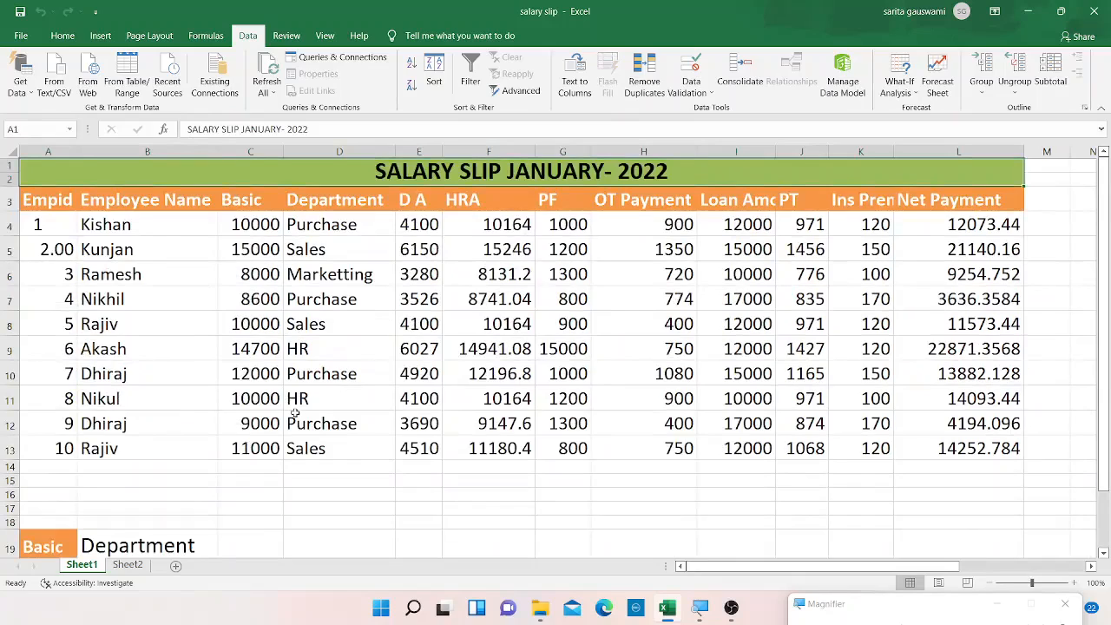
Clear the header text from cells A5:C5 on Sheet2, keeping their fill.
{"action": "left_click", "coordinate": [118, 568]}
{"action": "left_click", "coordinate": [49, 209]}
{"action": "key", "text": "Right"}
{"action": "key", "text": "Down"}
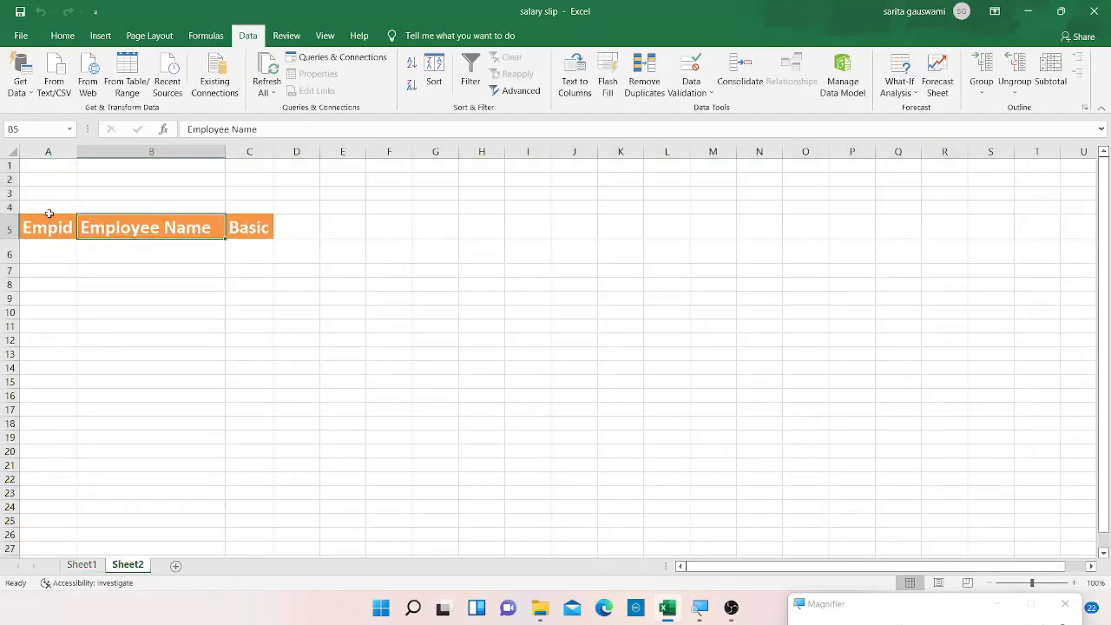
{"action": "key", "text": "Left"}
{"action": "key", "text": "shift+Right"}
{"action": "key", "text": "shift+Right"}
{"action": "key", "text": "Delete"}
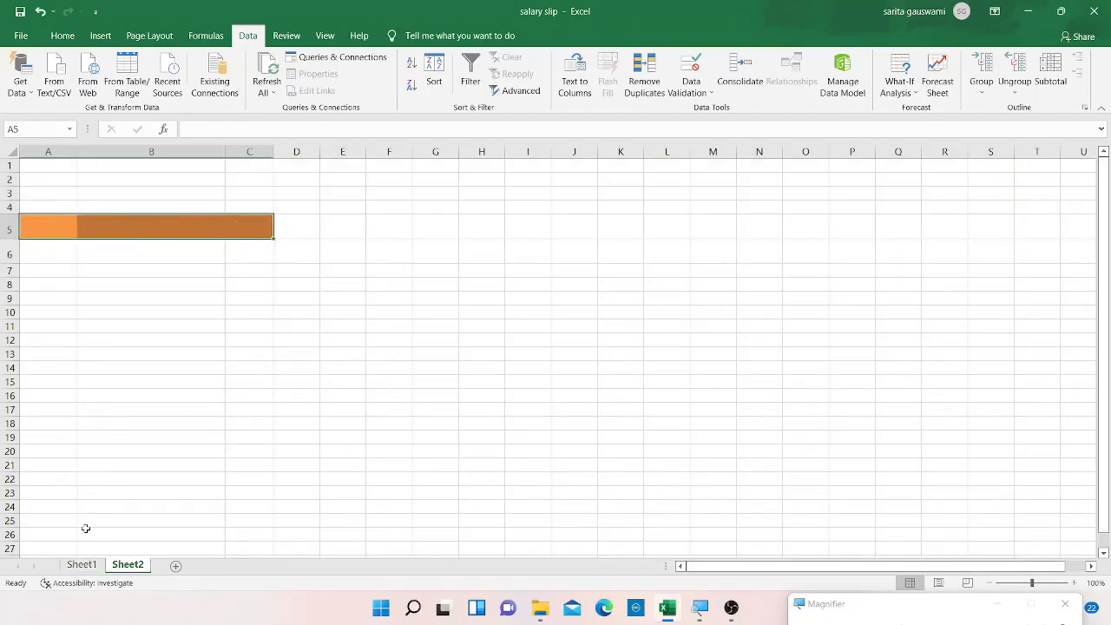
{"action": "left_click", "coordinate": [82, 565]}
{"action": "left_click_drag", "start_coordinate": [56, 194], "coordinate": [998, 200]}
{"action": "key", "text": "ctrl+c"}
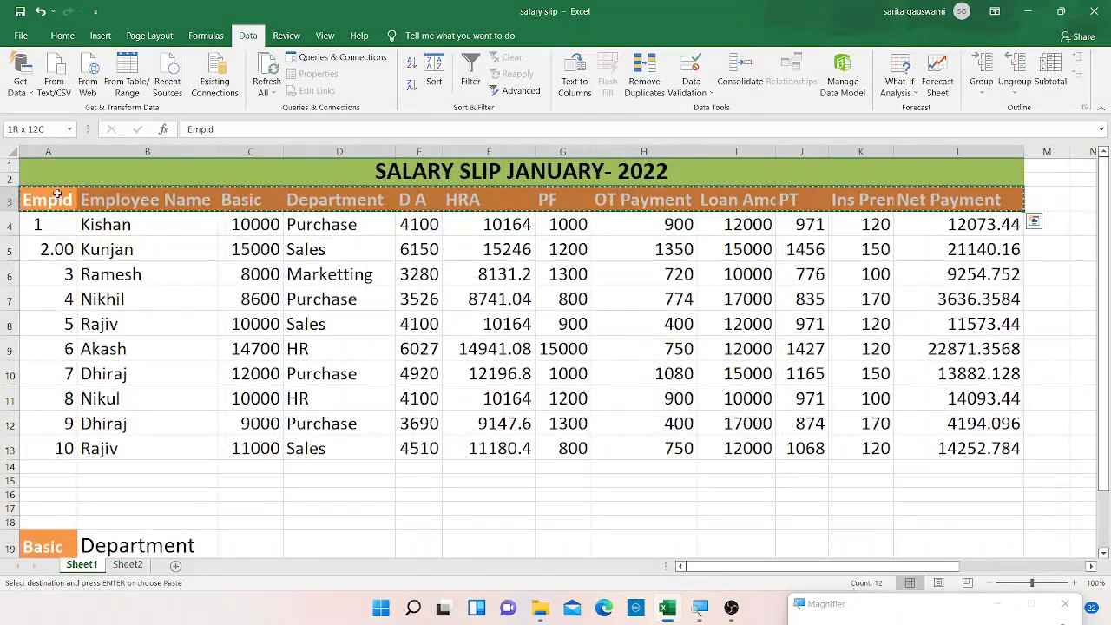
Copy the formatted cells A5:C5 on Sheet2 and paste them at A7.
{"action": "left_click", "coordinate": [127, 565]}
{"action": "key", "text": "Escape"}
{"action": "key", "text": "ctrl+c"}
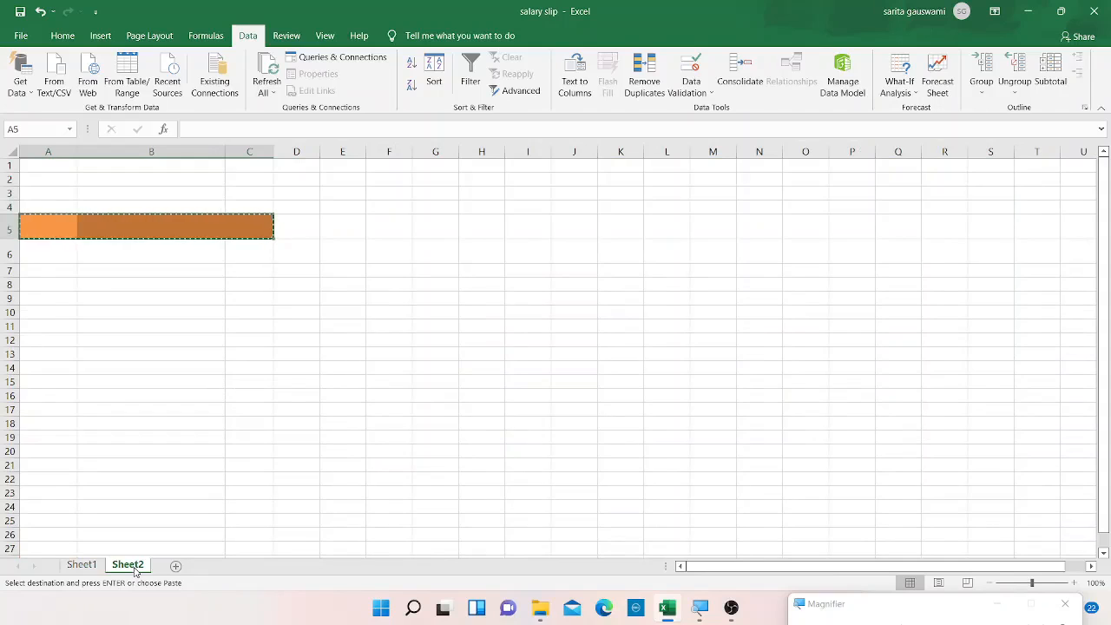
{"action": "left_click", "coordinate": [57, 271]}
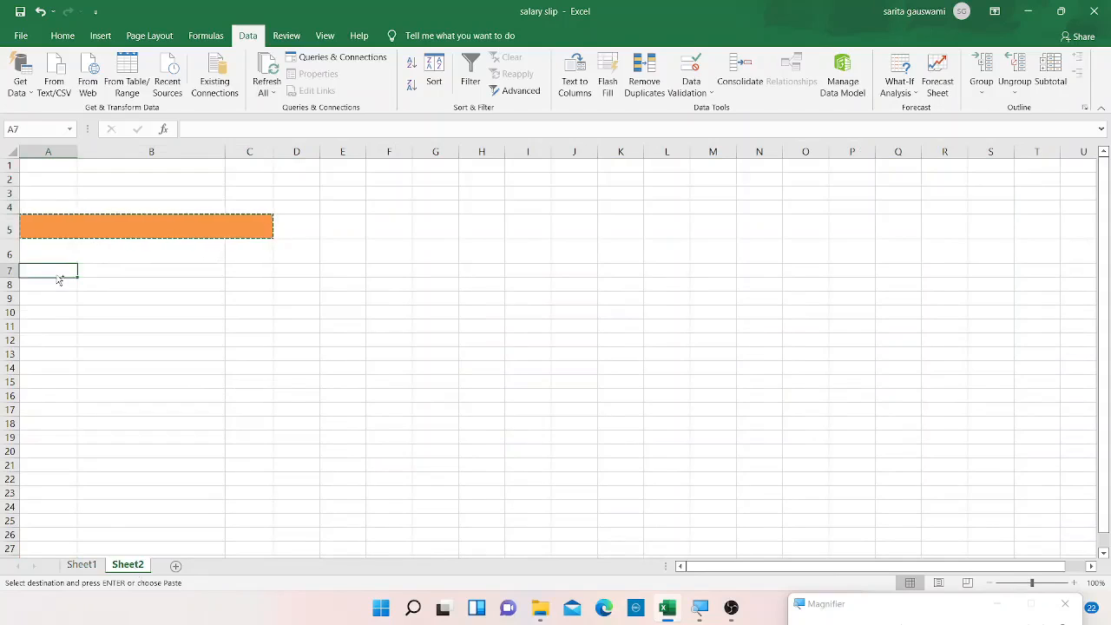
{"action": "key", "text": "ctrl+v"}
{"action": "left_click", "coordinate": [82, 565]}
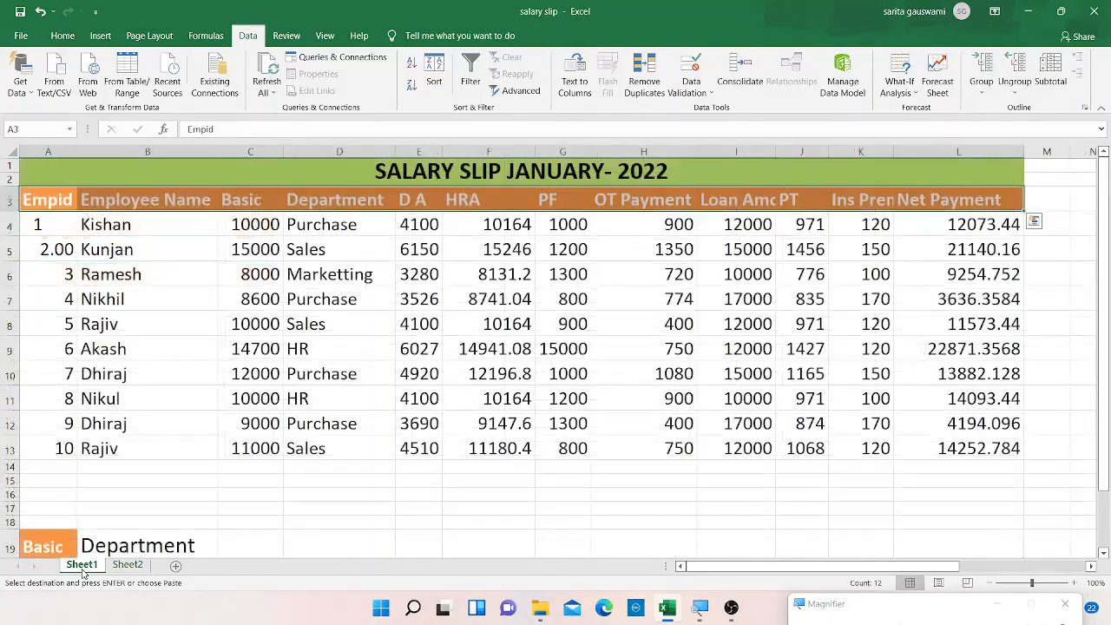
{"action": "left_click", "coordinate": [128, 565]}
{"action": "left_click", "coordinate": [54, 311]}
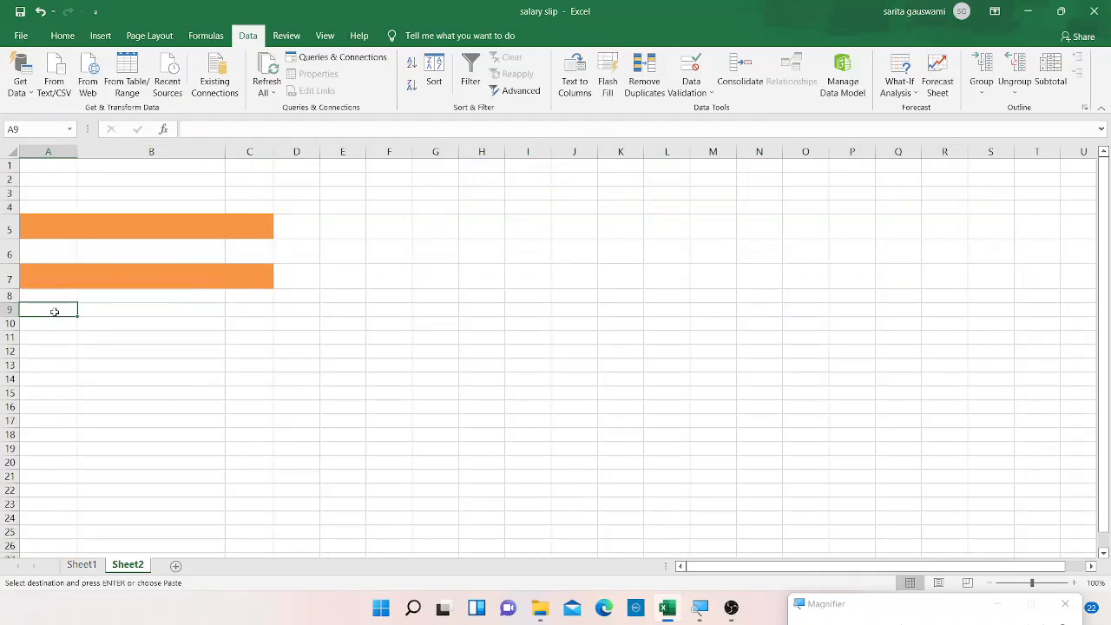
Paste the copied headers at A9 on Sheet2 and clear all contents and formatting from A5:D7.
{"action": "key", "text": "Return"}
{"action": "left_click", "coordinate": [81, 235]}
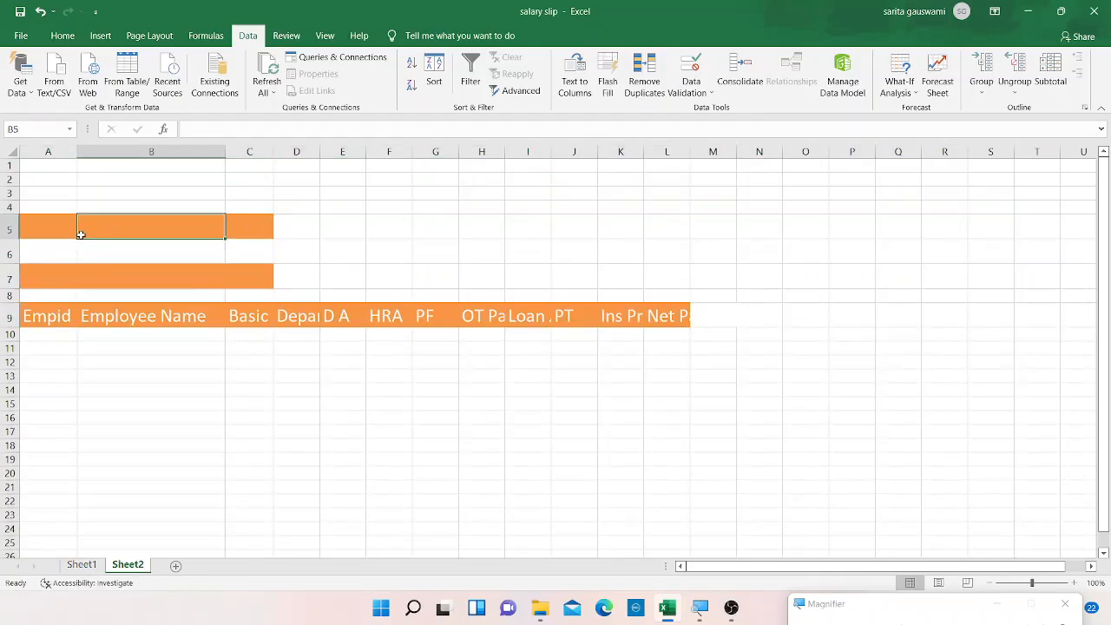
{"action": "key", "text": "Left"}
{"action": "key", "text": "shift+Down"}
{"action": "key", "text": "shift+Down"}
{"action": "key", "text": "shift+Right"}
{"action": "key", "text": "shift+Right"}
{"action": "key", "text": "shift+Right"}
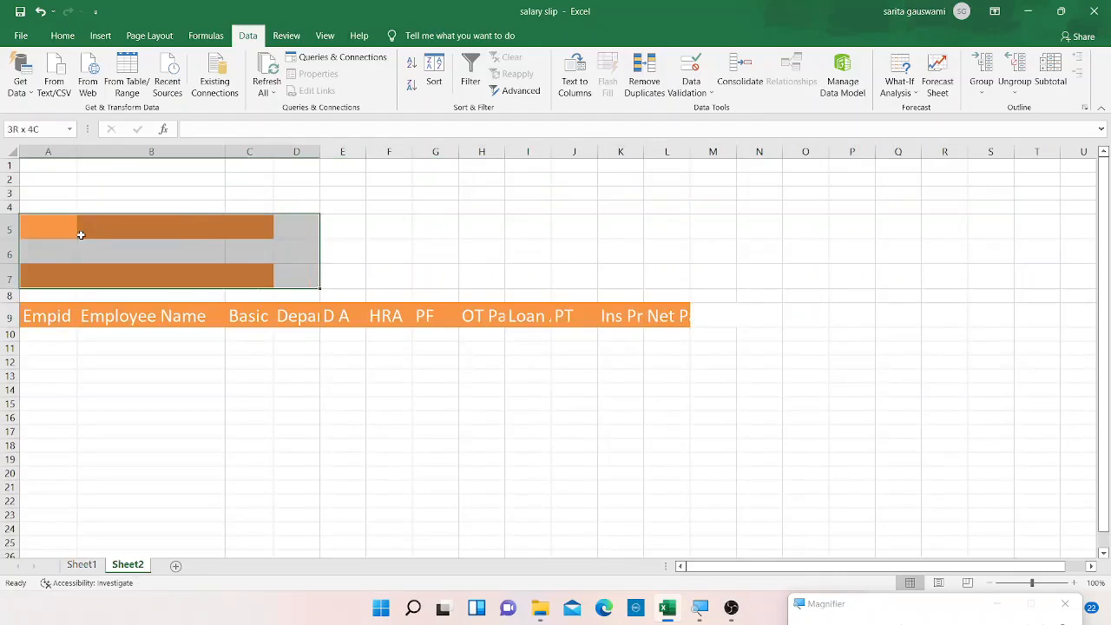
{"action": "left_click", "coordinate": [62, 35]}
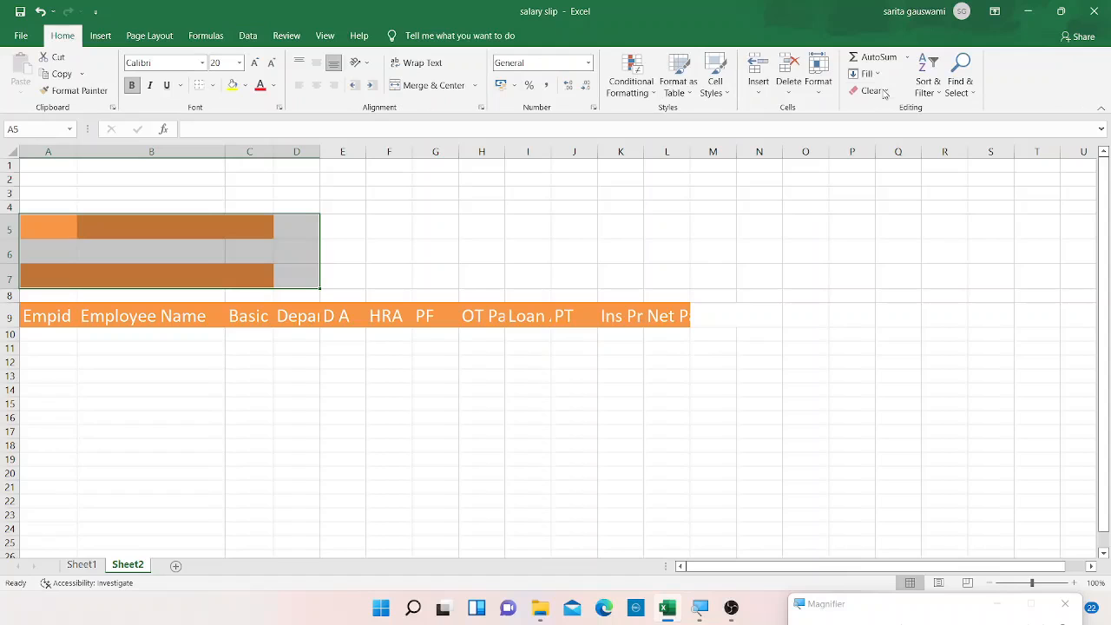
{"action": "left_click", "coordinate": [883, 92]}
{"action": "left_click", "coordinate": [889, 128]}
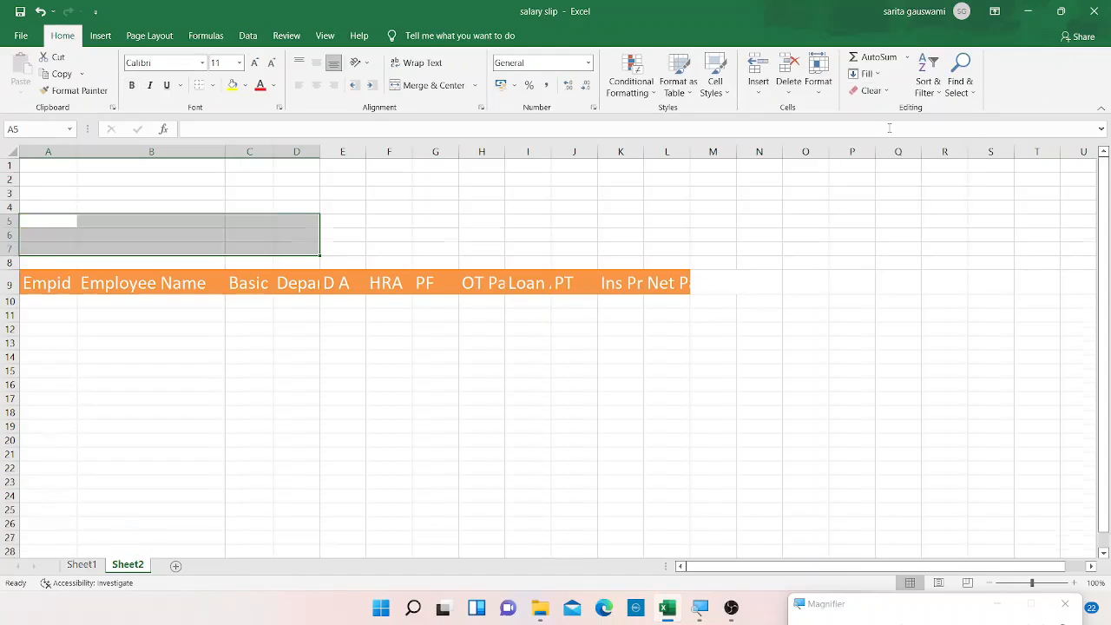
{"action": "left_click_drag", "start_coordinate": [304, 379], "coordinate": [87, 303]}
{"action": "left_click", "coordinate": [87, 302]}
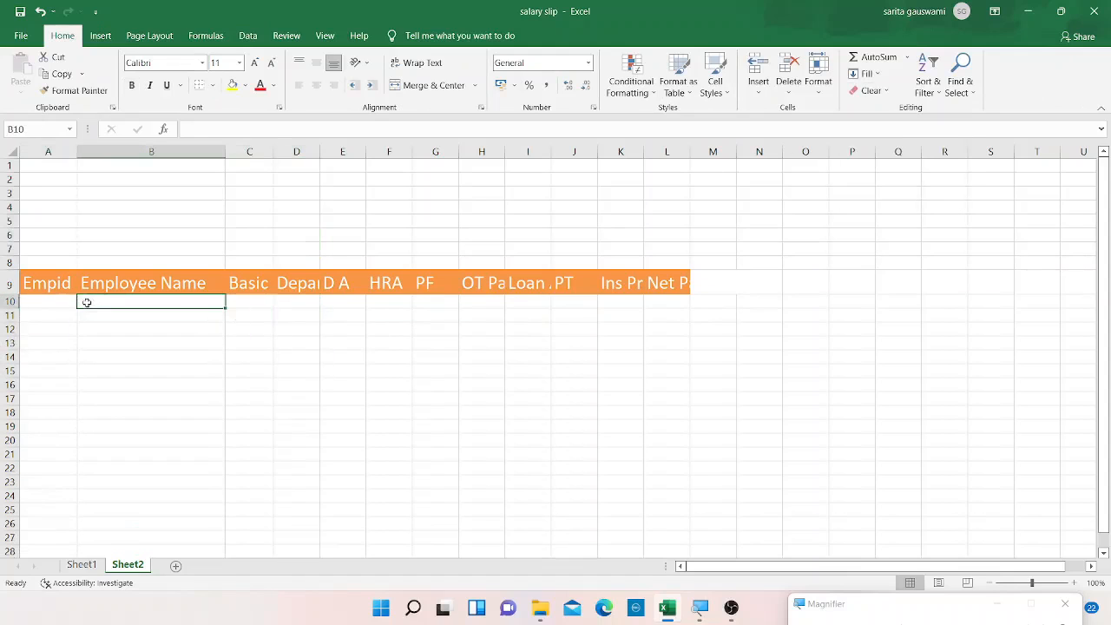
On Sheet1, set the Basic criteria to >=10000 in A20 and >11000 in A21.
{"action": "left_click", "coordinate": [81, 565]}
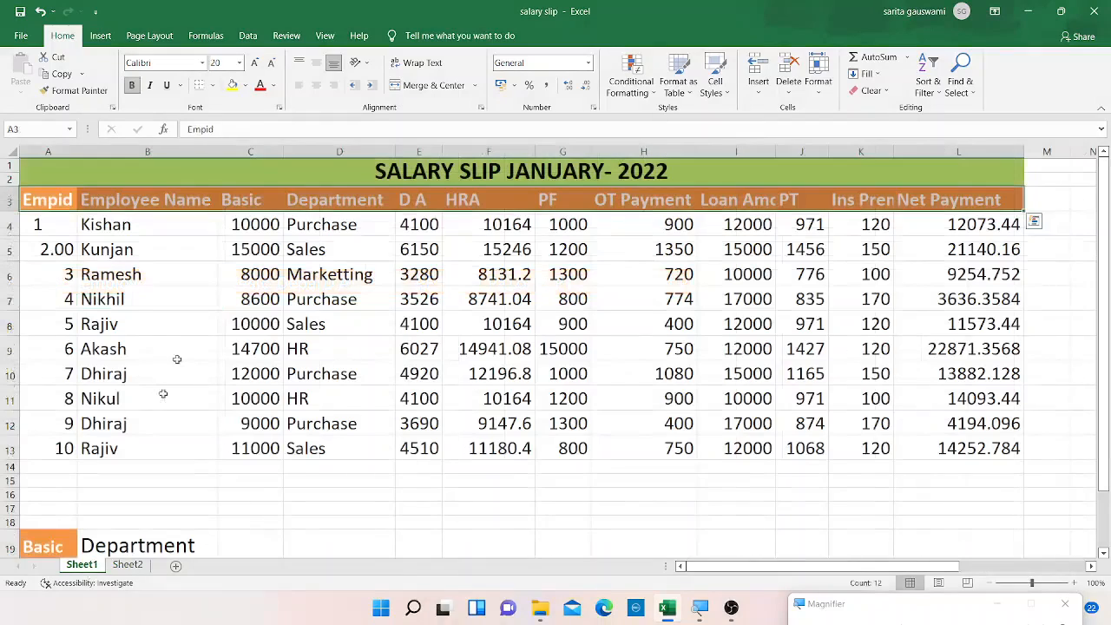
{"action": "left_click", "coordinate": [276, 418]}
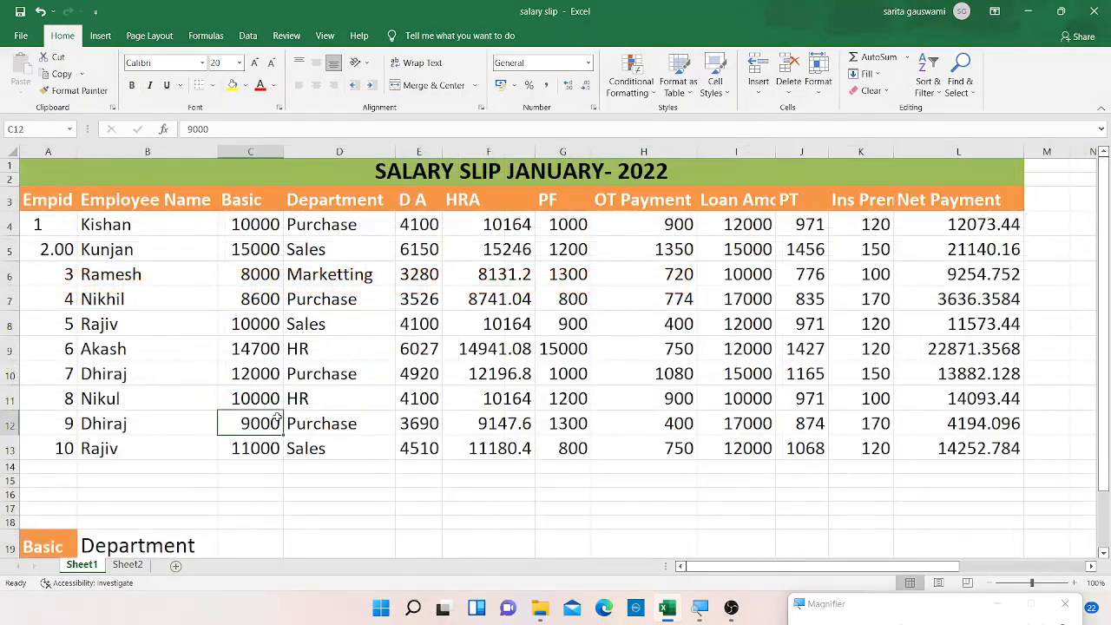
{"action": "left_click", "coordinate": [127, 547]}
{"action": "scroll", "coordinate": [128, 546], "scroll_direction": "down", "scroll_amount": 1}
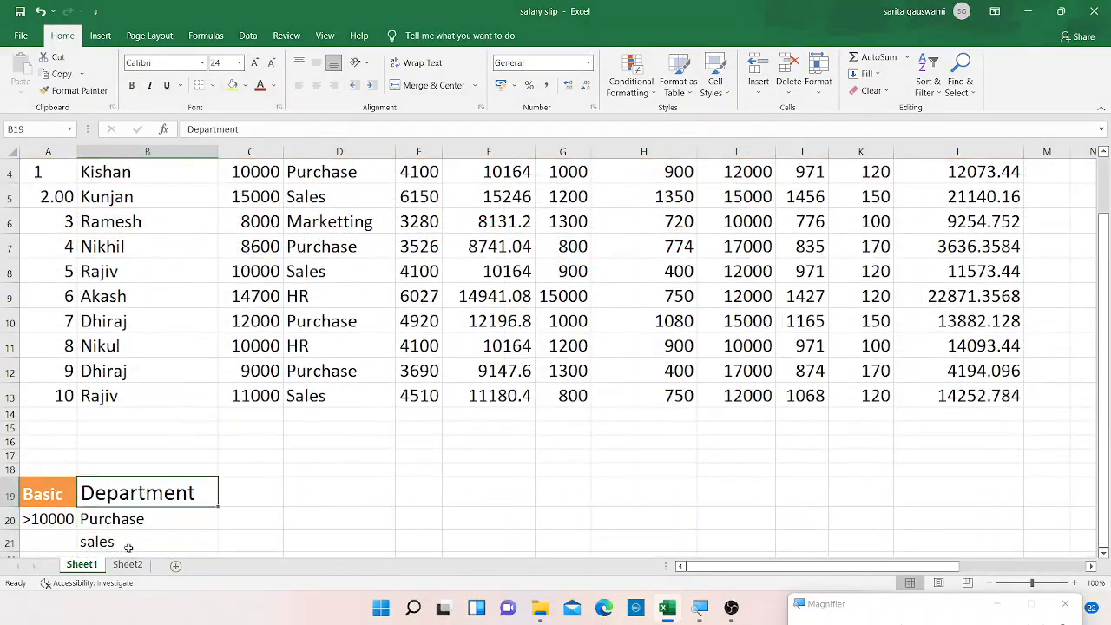
{"action": "key", "text": "Down"}
{"action": "key", "text": "Left"}
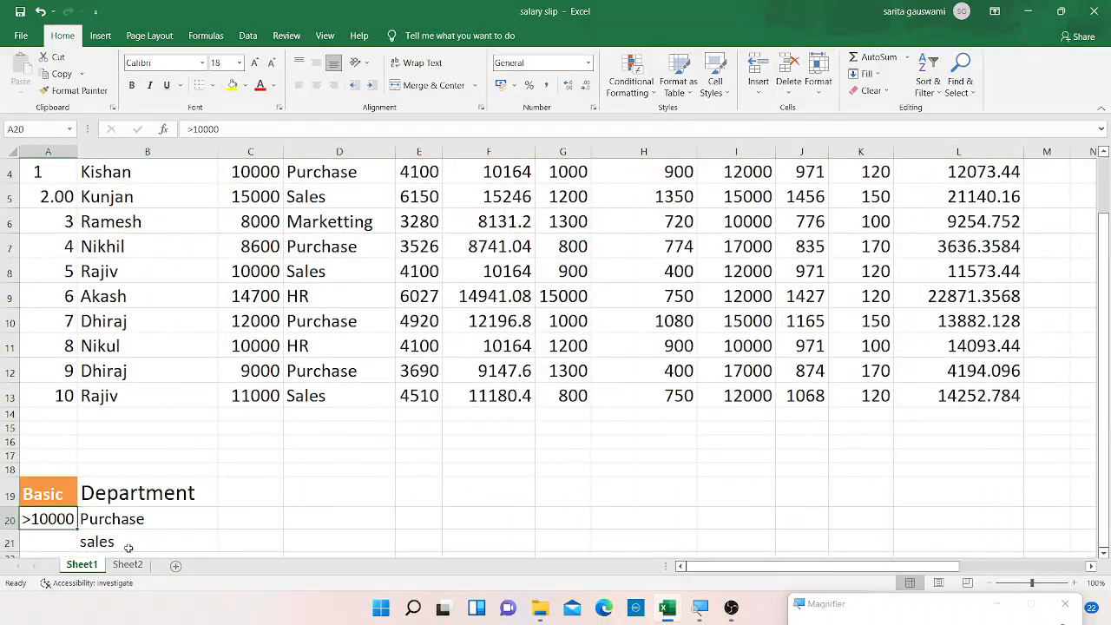
{"action": "type", "text": ">=10"}
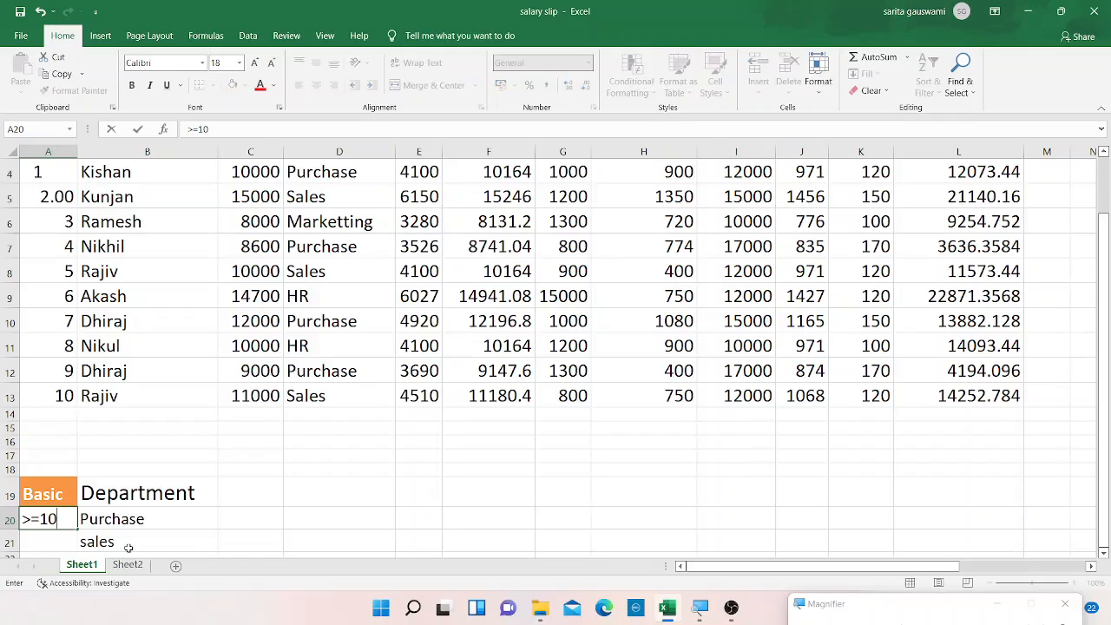
{"action": "type", "text": "000"}
{"action": "key", "text": "Return"}
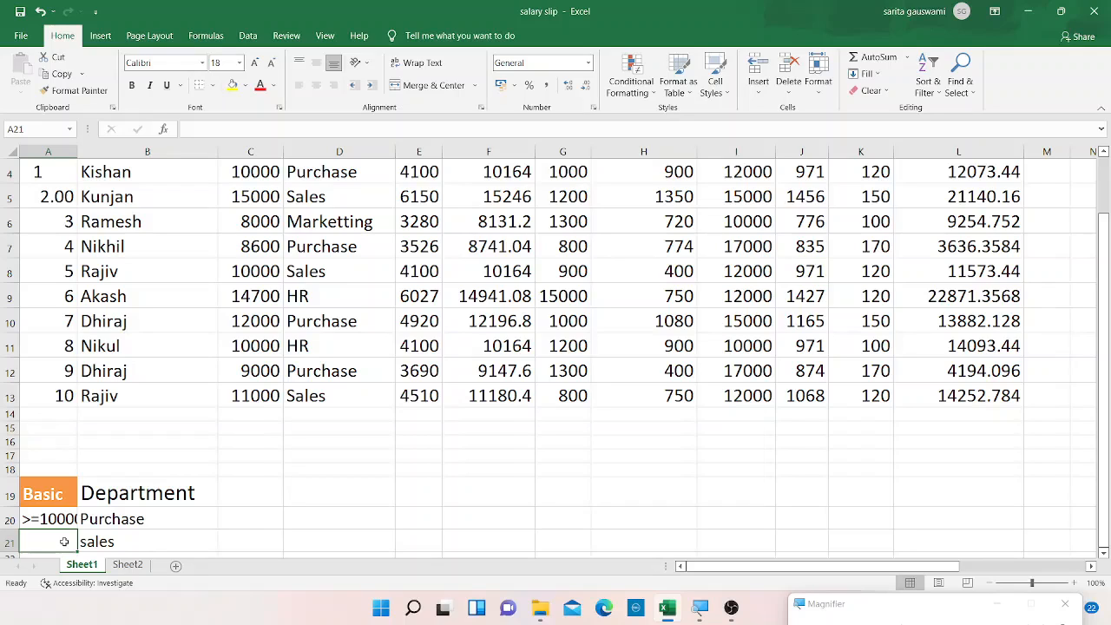
{"action": "type", "text": ">"}
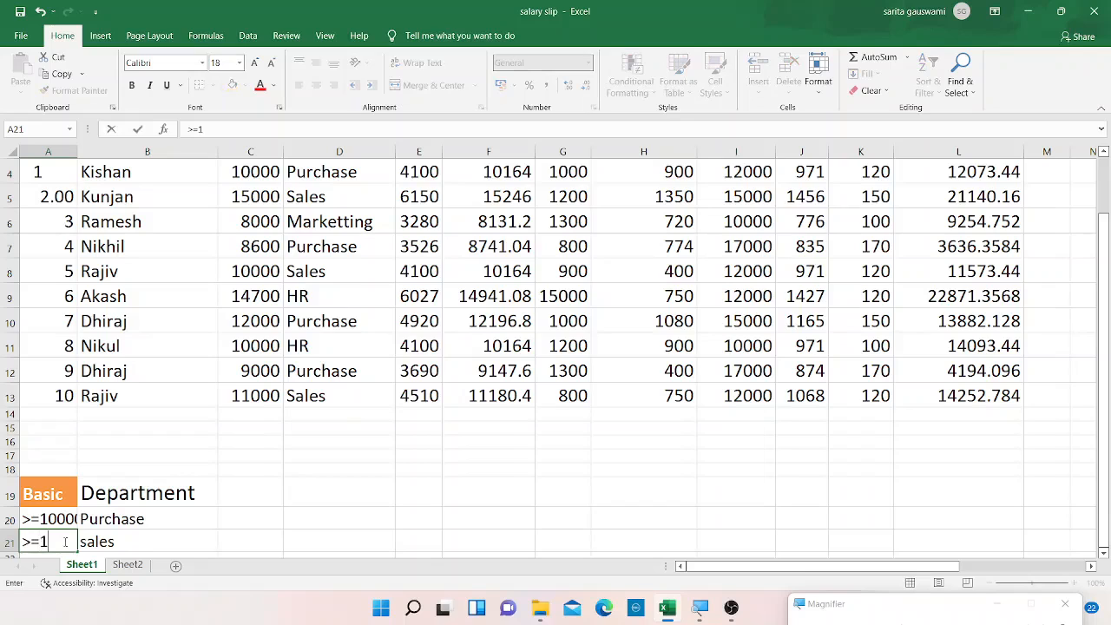
{"action": "type", "text": "11000"}
{"action": "key", "text": "Return"}
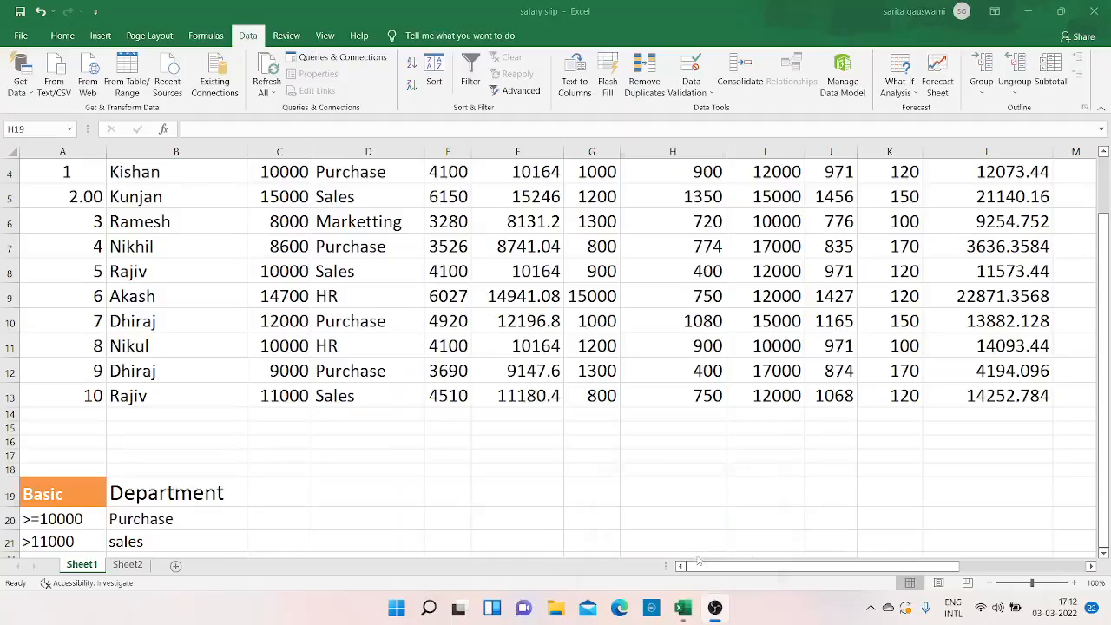
{"action": "left_click", "coordinate": [672, 491]}
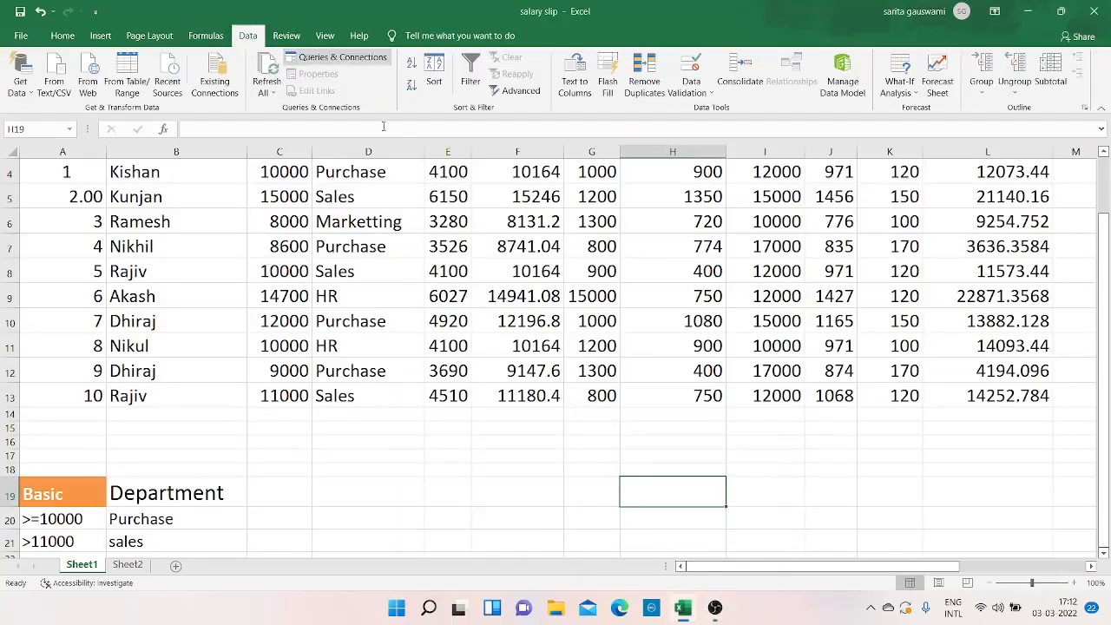
{"action": "left_click", "coordinate": [128, 565]}
{"action": "left_click", "coordinate": [65, 289]}
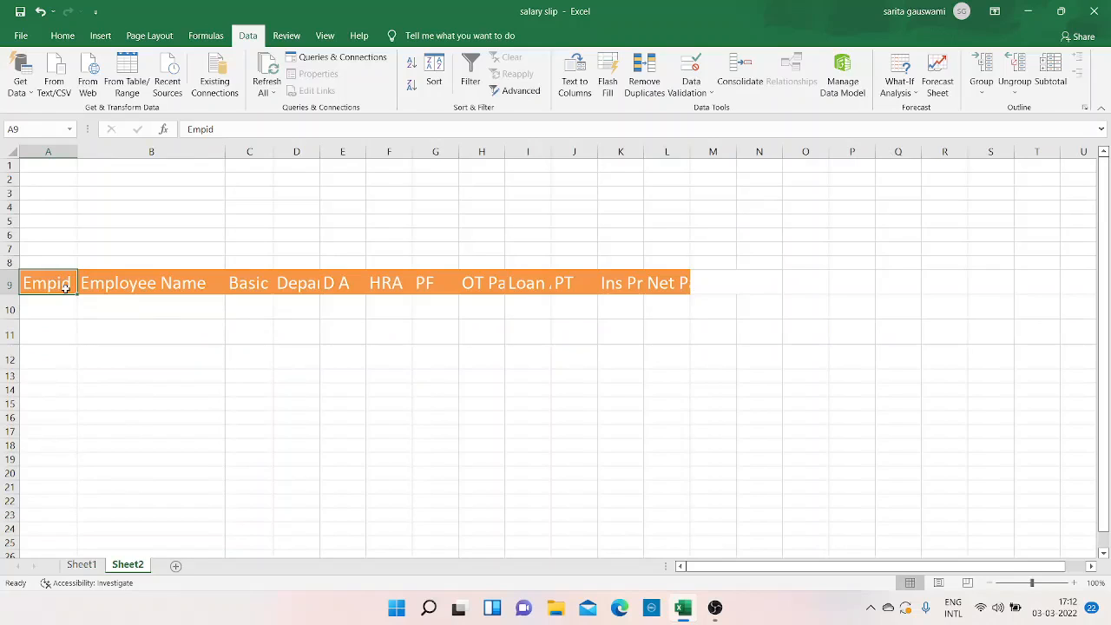
{"action": "left_click", "coordinate": [81, 565]}
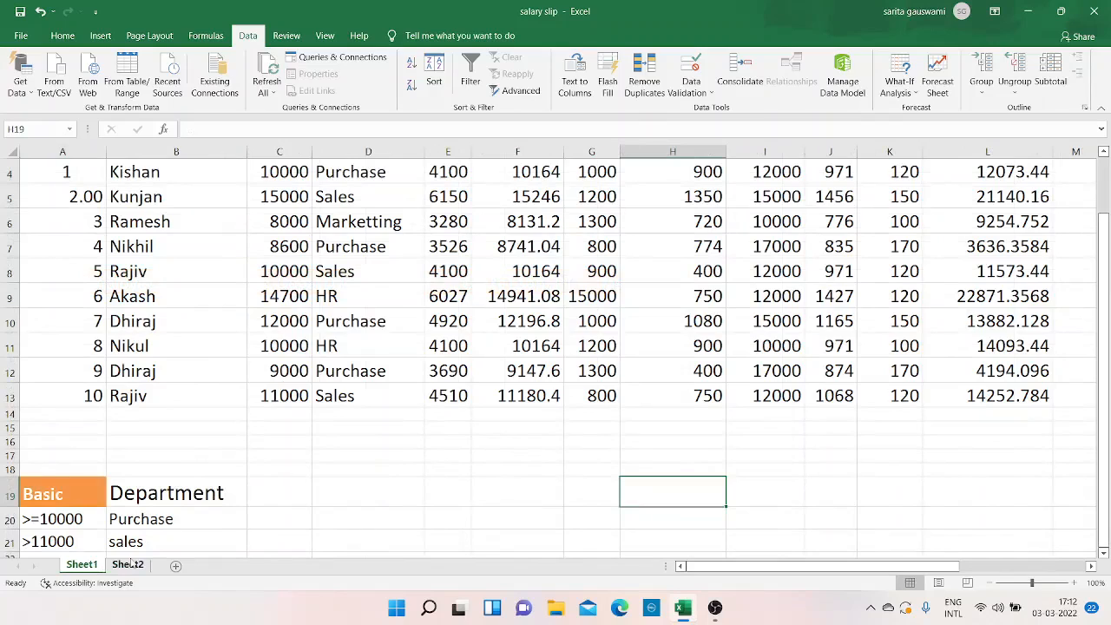
{"action": "left_click", "coordinate": [130, 564]}
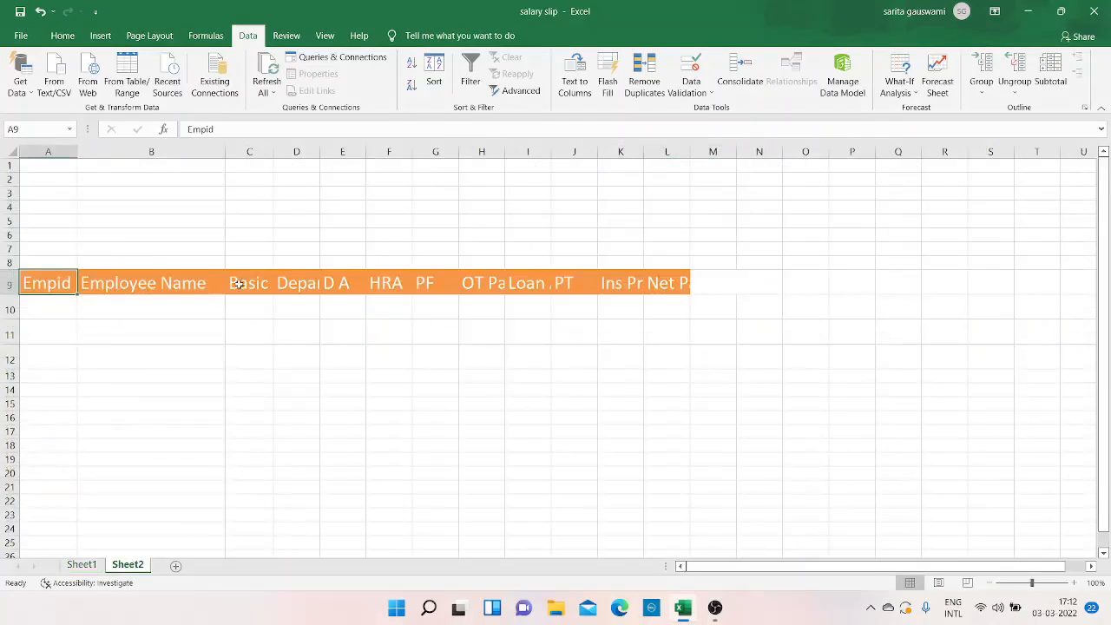
{"action": "left_click", "coordinate": [66, 294]}
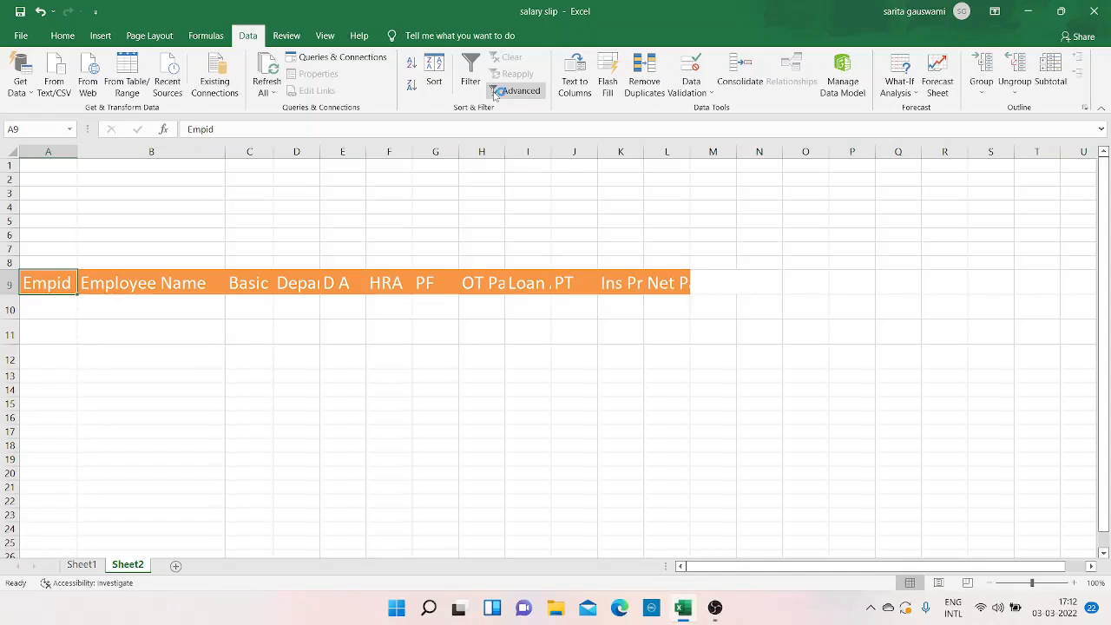
{"action": "key", "text": "super+plus"}
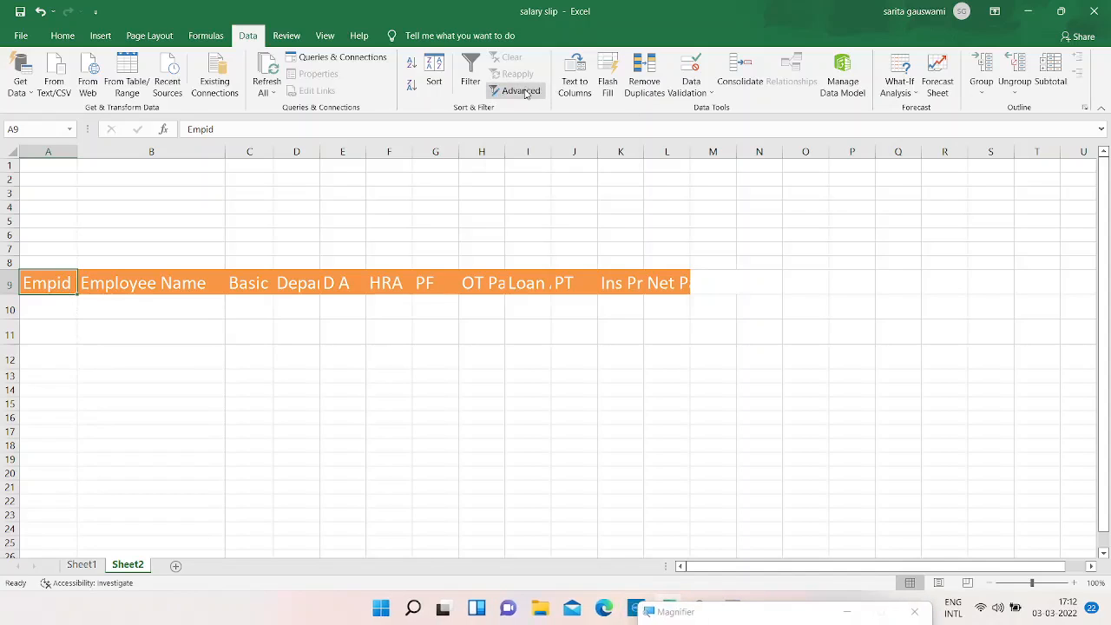
{"action": "key", "text": "super+plus"}
{"action": "key", "text": "super+plus"}
{"action": "left_click", "coordinate": [524, 93]}
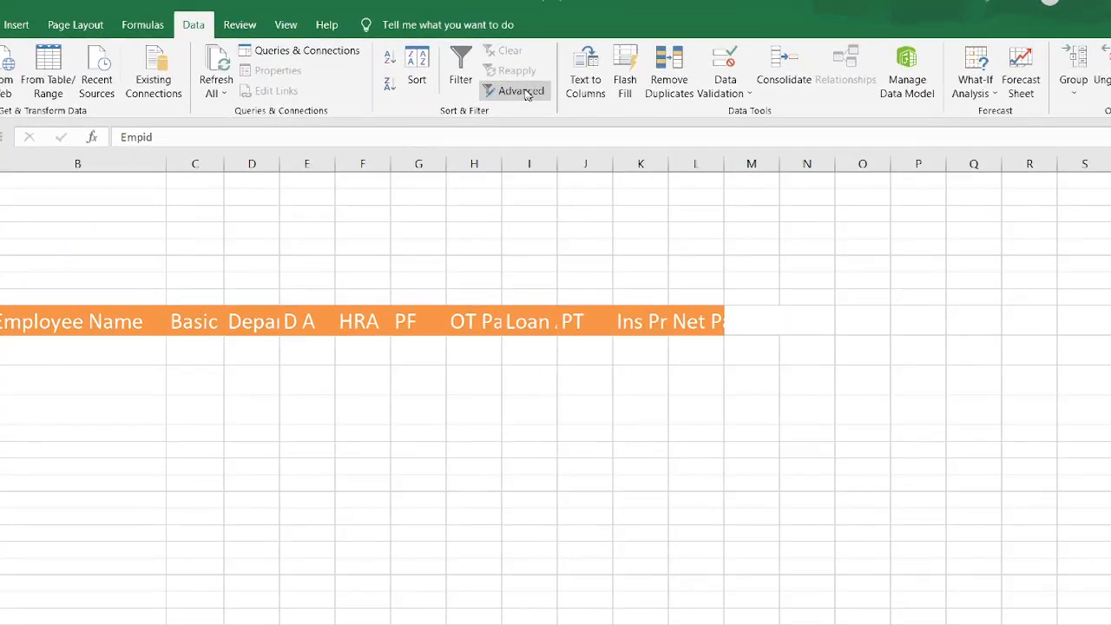
{"action": "left_click", "coordinate": [567, 404]}
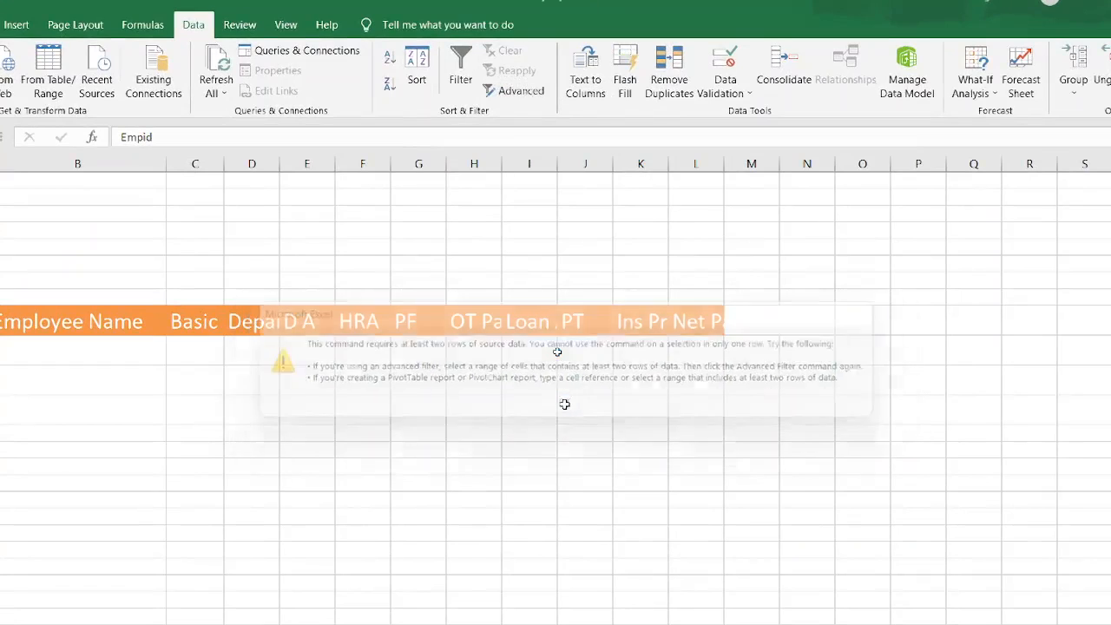
{"action": "key", "text": "super+minus"}
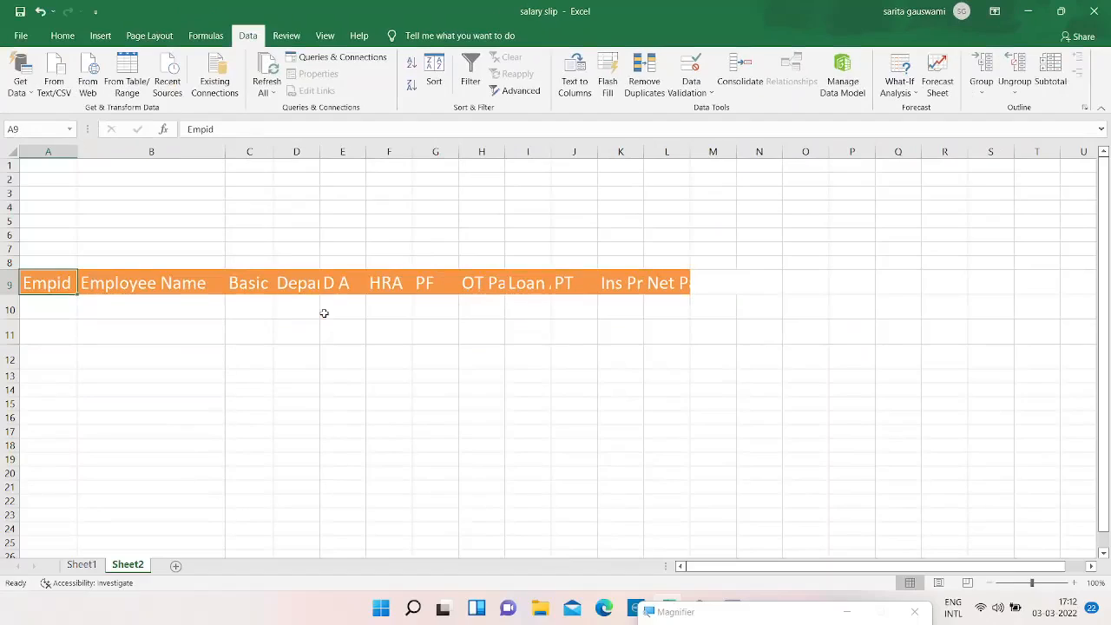
Open Advanced Filter on the Sheet2 header row A9:L9, choose copy to another location and clear the prefilled list range.
{"action": "key", "text": "shift+Right"}
{"action": "key", "text": "shift+Right"}
{"action": "key", "text": "shift+Right"}
{"action": "key", "text": "shift+Right"}
{"action": "key", "text": "shift+Right"}
{"action": "key", "text": "shift+Right"}
{"action": "key", "text": "shift+Right"}
{"action": "key", "text": "shift+Right"}
{"action": "key", "text": "shift+Right"}
{"action": "key", "text": "shift+Right"}
{"action": "key", "text": "shift+Right"}
{"action": "key", "text": "shift+Right"}
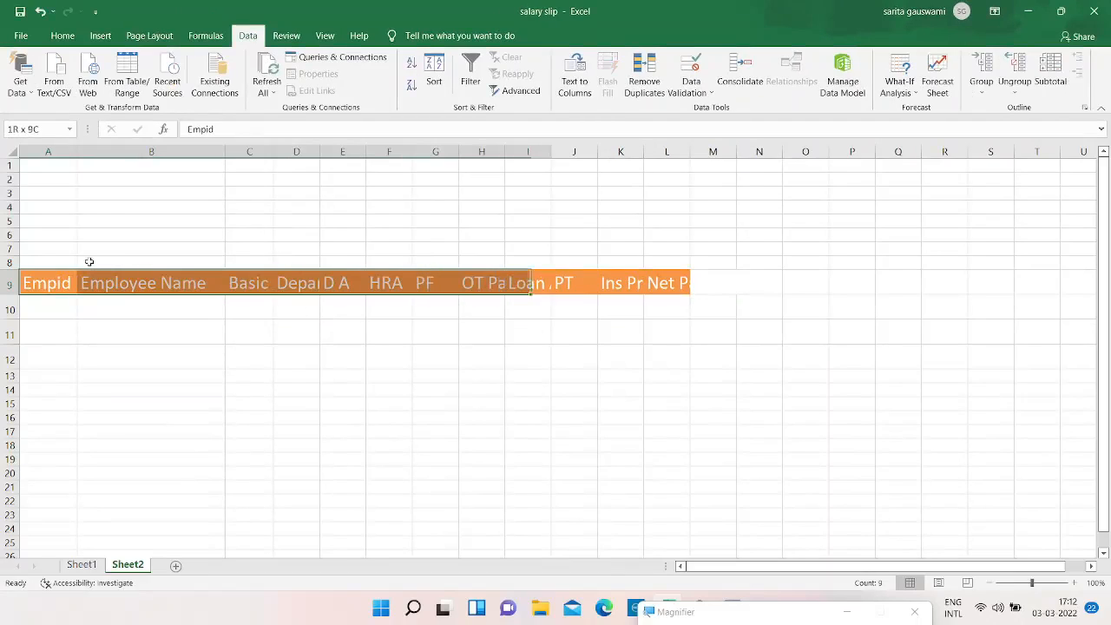
{"action": "key", "text": "shift+Left"}
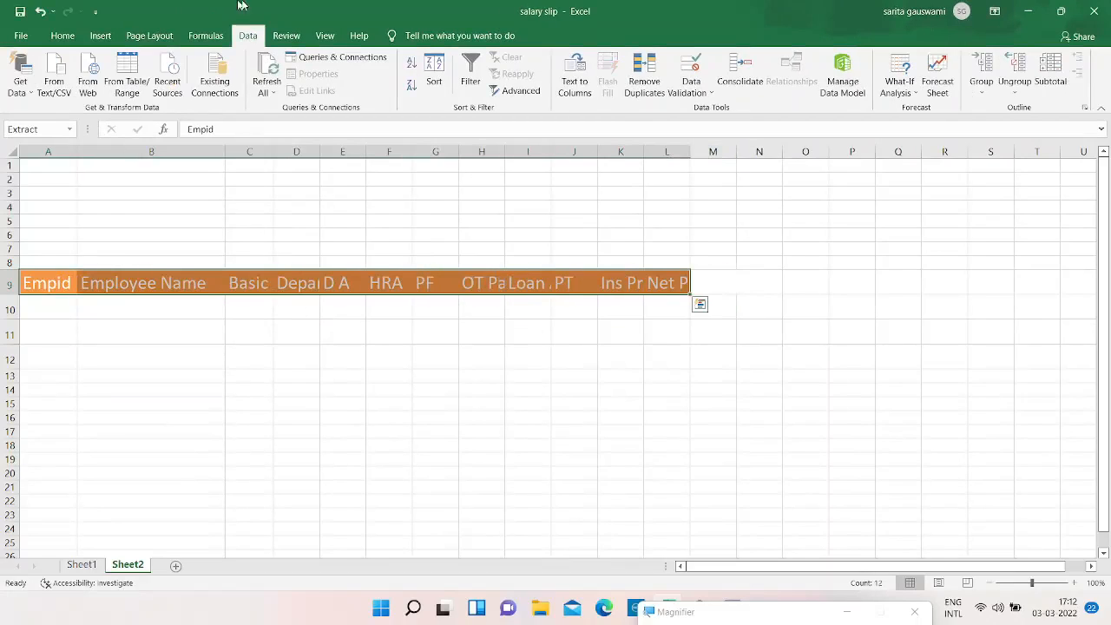
{"action": "left_click", "coordinate": [493, 90]}
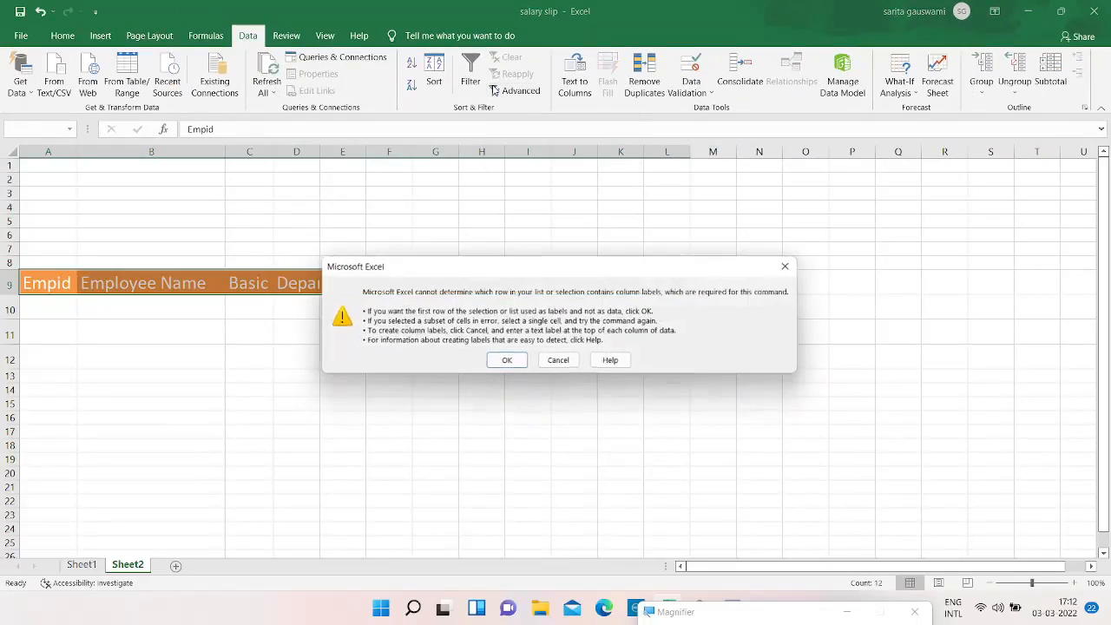
{"action": "left_click", "coordinate": [507, 363]}
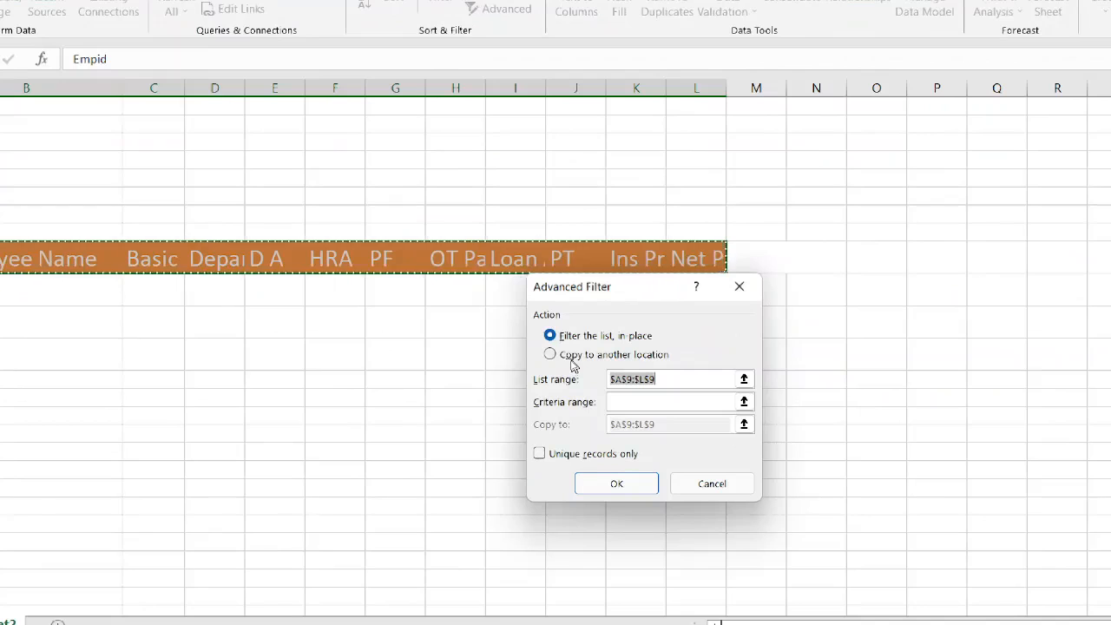
{"action": "left_click", "coordinate": [571, 358]}
{"action": "left_click", "coordinate": [680, 379]}
{"action": "key", "text": "BackSpace"}
{"action": "key", "text": "BackSpace"}
{"action": "key", "text": "BackSpace"}
{"action": "key", "text": "BackSpace"}
{"action": "key", "text": "BackSpace"}
{"action": "key", "text": "BackSpace"}
{"action": "key", "text": "BackSpace"}
{"action": "key", "text": "BackSpace"}
{"action": "key", "text": "BackSpace"}
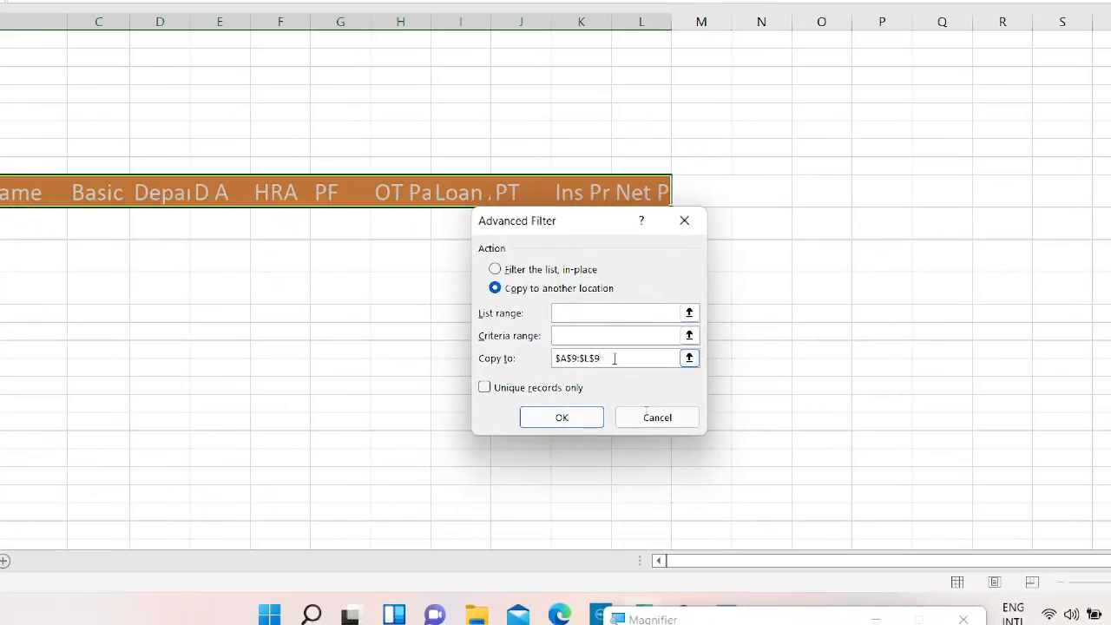
{"action": "key", "text": "BackSpace"}
{"action": "key", "text": "BackSpace"}
{"action": "key", "text": "BackSpace"}
{"action": "key", "text": "BackSpace"}
{"action": "key", "text": "BackSpace"}
{"action": "key", "text": "BackSpace"}
{"action": "key", "text": "BackSpace"}
{"action": "key", "text": "BackSpace"}
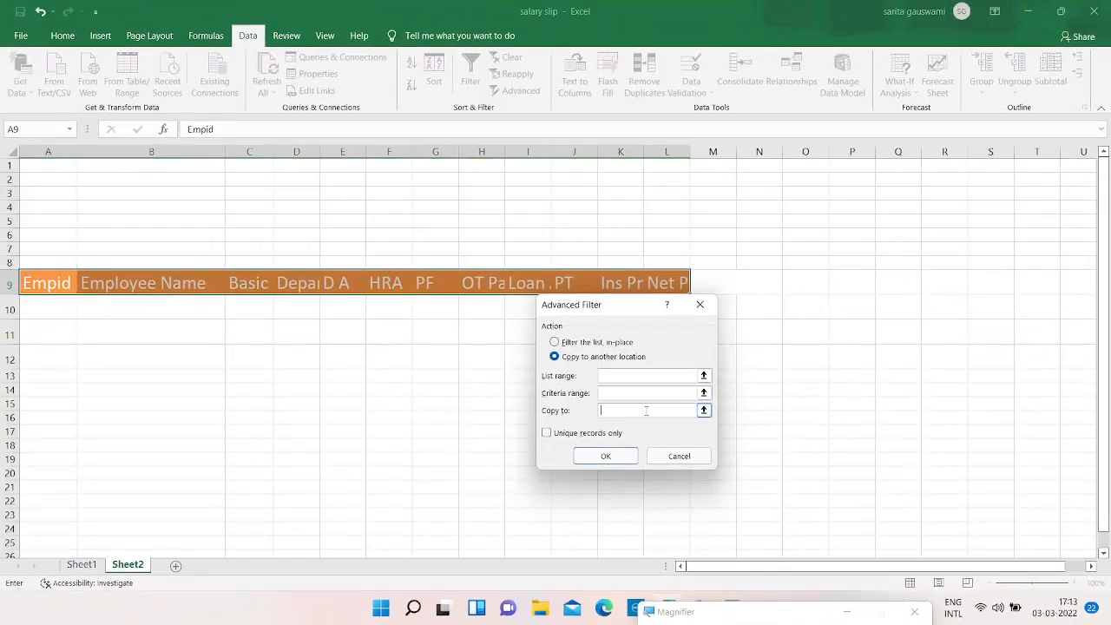
Set the Advanced Filter list range to the Sheet1 salary table A3:L13.
{"action": "left_click", "coordinate": [612, 379]}
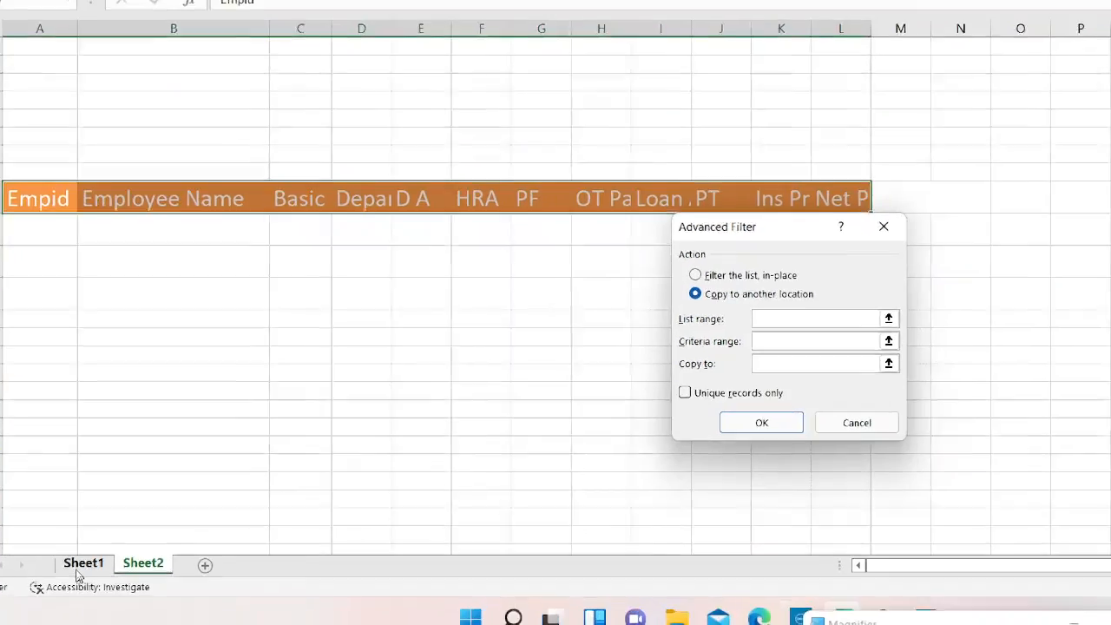
{"action": "left_click", "coordinate": [78, 571]}
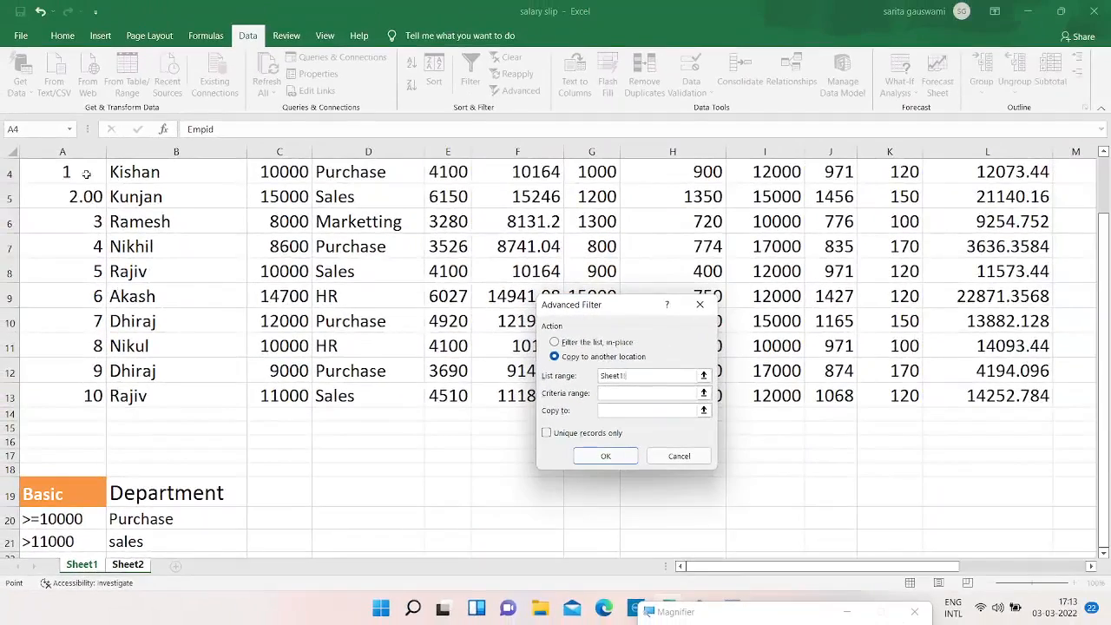
{"action": "left_click", "coordinate": [87, 174]}
{"action": "key", "text": "Up"}
{"action": "key", "text": "shift+Right"}
{"action": "key", "text": "shift+Right"}
{"action": "key", "text": "shift+Right"}
{"action": "key", "text": "shift+Right"}
{"action": "key", "text": "shift+Right"}
{"action": "key", "text": "shift+Right"}
{"action": "key", "text": "shift+Right"}
{"action": "key", "text": "shift+Right"}
{"action": "key", "text": "shift+Right"}
{"action": "key", "text": "shift+Right"}
{"action": "key", "text": "shift+Right"}
{"action": "key", "text": "shift+Right"}
{"action": "key", "text": "shift+Left"}
{"action": "key", "text": "shift+Down"}
{"action": "key", "text": "shift+Down"}
{"action": "key", "text": "shift+Down"}
{"action": "key", "text": "shift+Down"}
{"action": "key", "text": "shift+Down"}
{"action": "key", "text": "shift+Down"}
{"action": "key", "text": "shift+Down"}
{"action": "key", "text": "shift+Down"}
{"action": "key", "text": "shift+Down"}
{"action": "key", "text": "shift+Down"}
Set the criteria range to the Basic and Department criteria A19:B21 on Sheet1.
{"action": "left_click", "coordinate": [608, 393]}
{"action": "key", "text": "ctrl+Page_Down"}
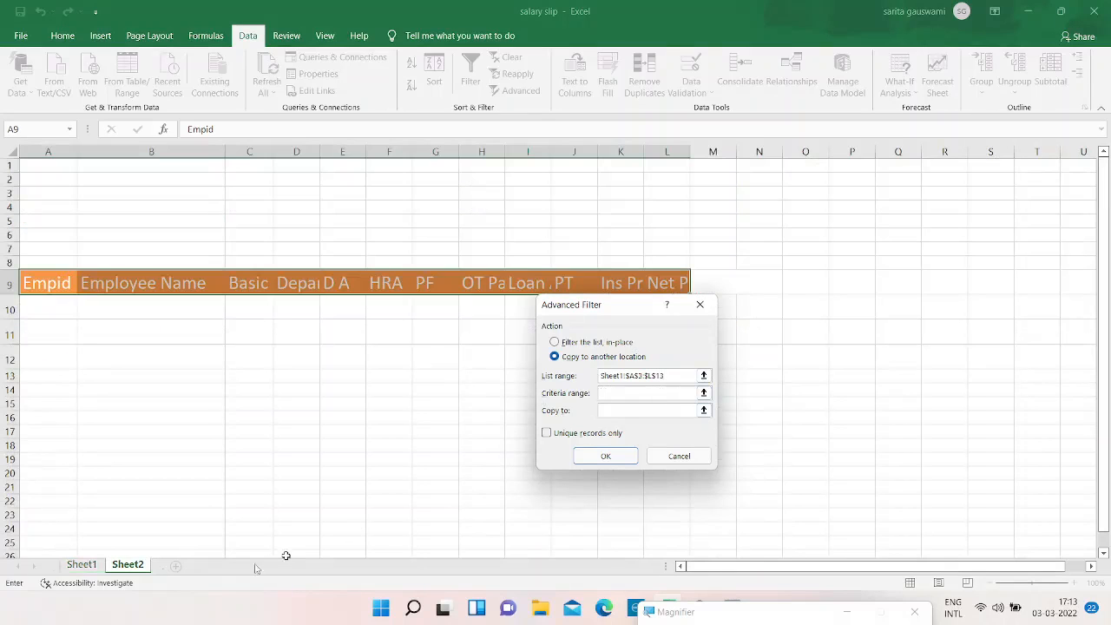
{"action": "left_click", "coordinate": [77, 565]}
{"action": "left_click", "coordinate": [71, 524]}
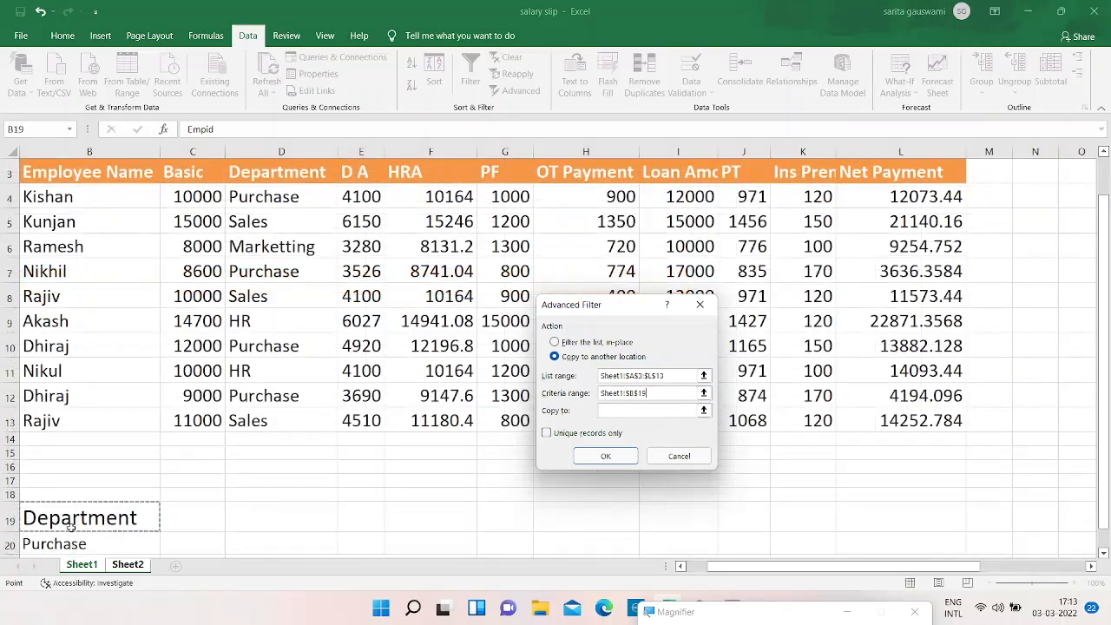
{"action": "key", "text": "Left"}
{"action": "left_click_drag", "start_coordinate": [71, 527], "coordinate": [173, 554]}
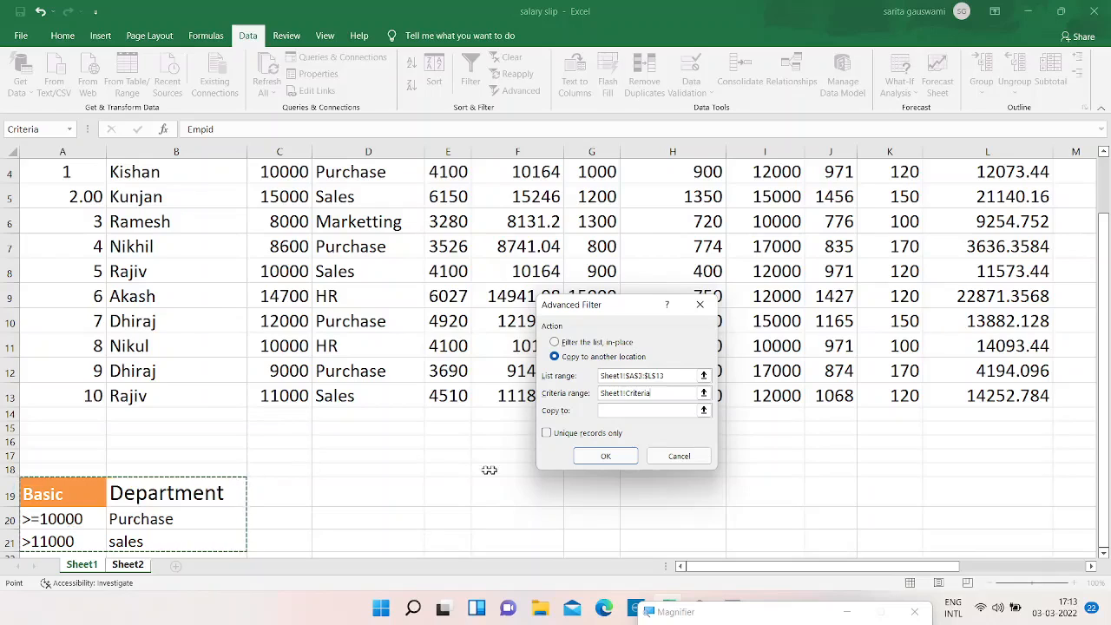
Set the Copy to range to the Sheet2 header row A9:L9 and run the Advanced Filter.
{"action": "left_click", "coordinate": [607, 411]}
{"action": "key", "text": "ctrl+Page_Down"}
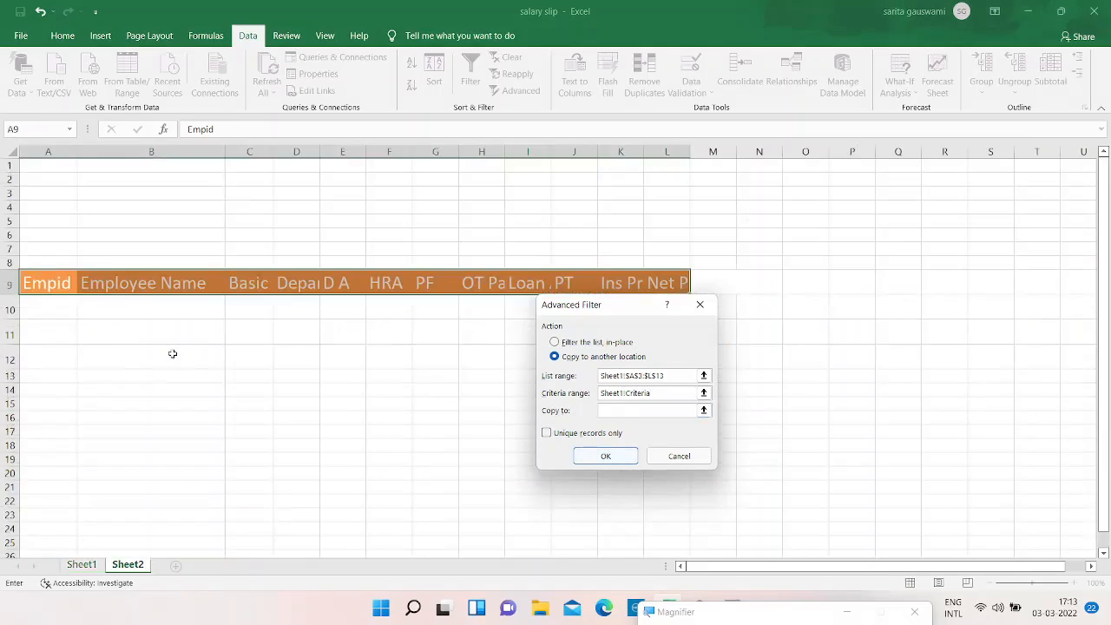
{"action": "left_click_drag", "start_coordinate": [55, 285], "coordinate": [276, 317]}
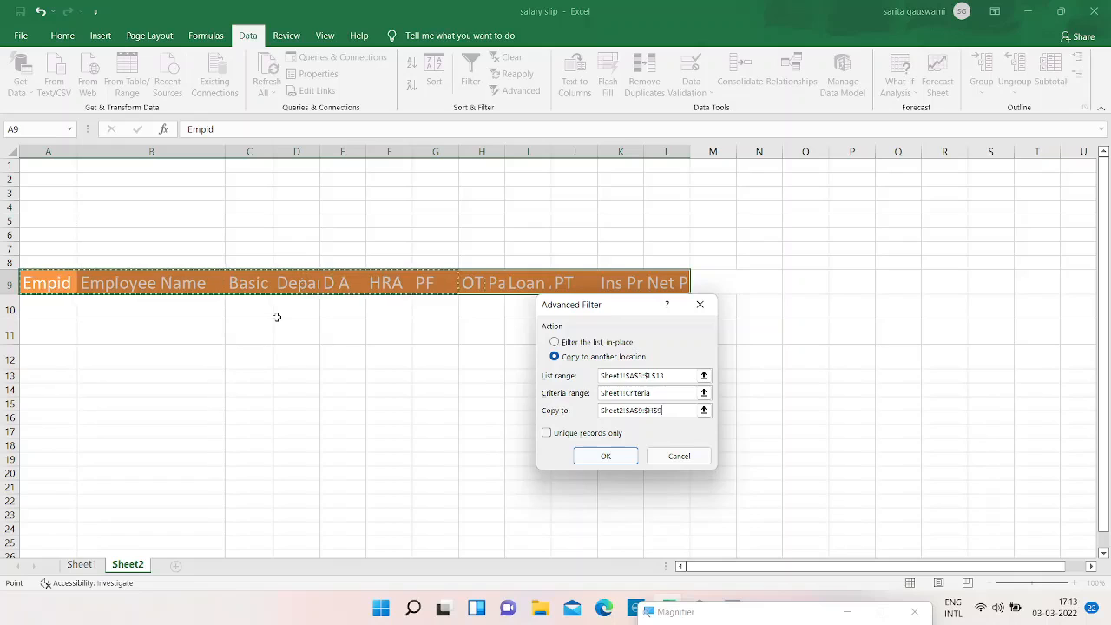
{"action": "key", "text": "ctrl+shift+Right"}
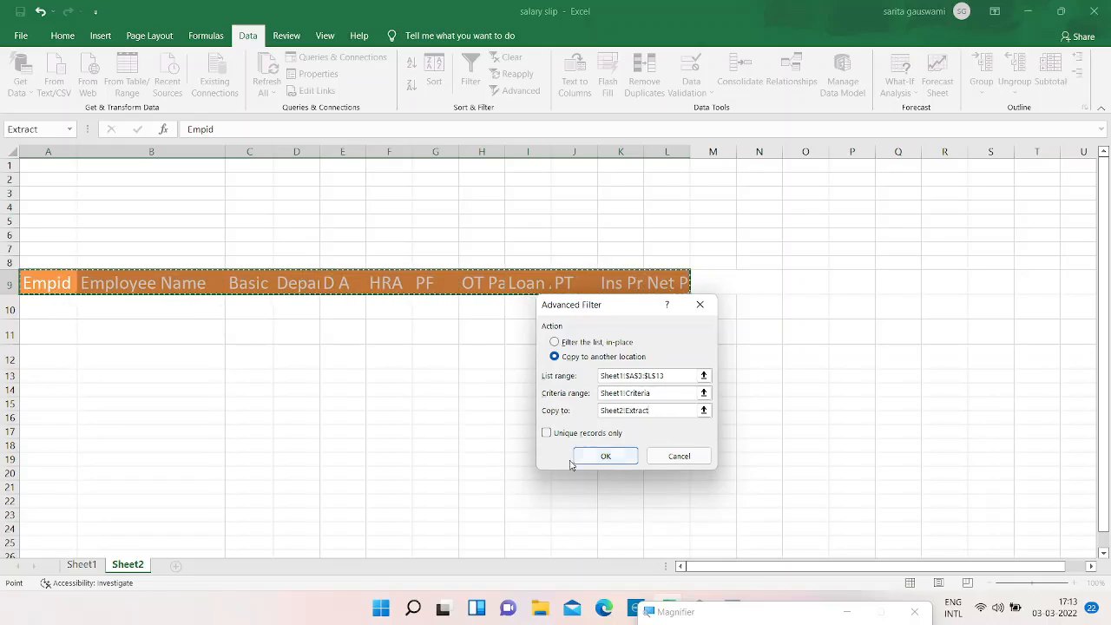
{"action": "left_click", "coordinate": [597, 458]}
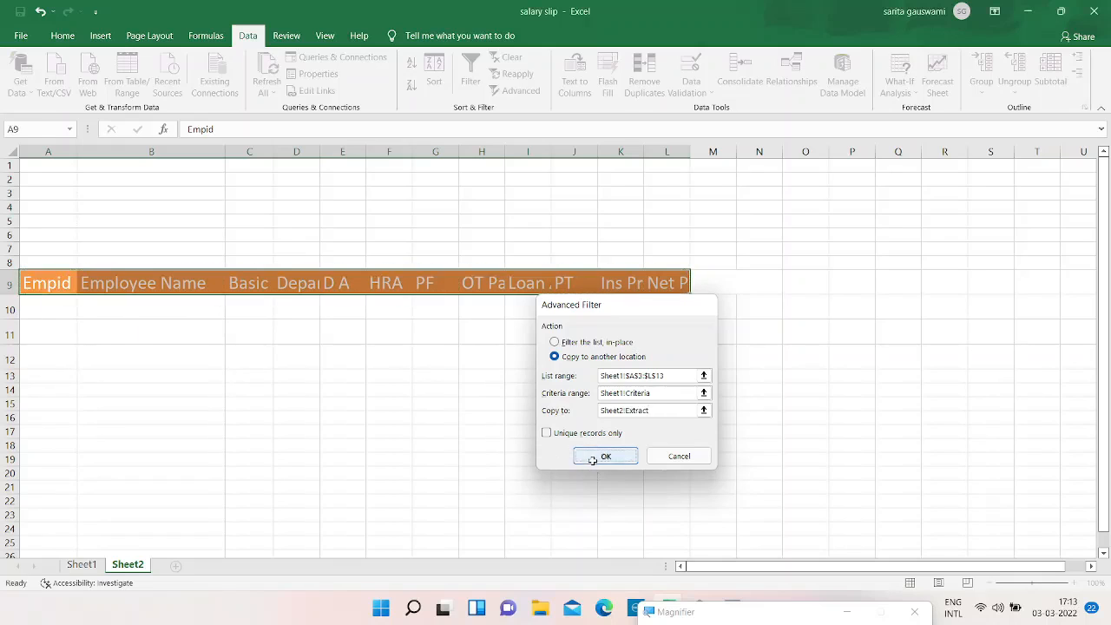
Autofit the Sheet2 result columns so the Basic, Department, HRA, Loan Amount, PT and Net Payment values show fully.
{"action": "double_click", "coordinate": [412, 151]}
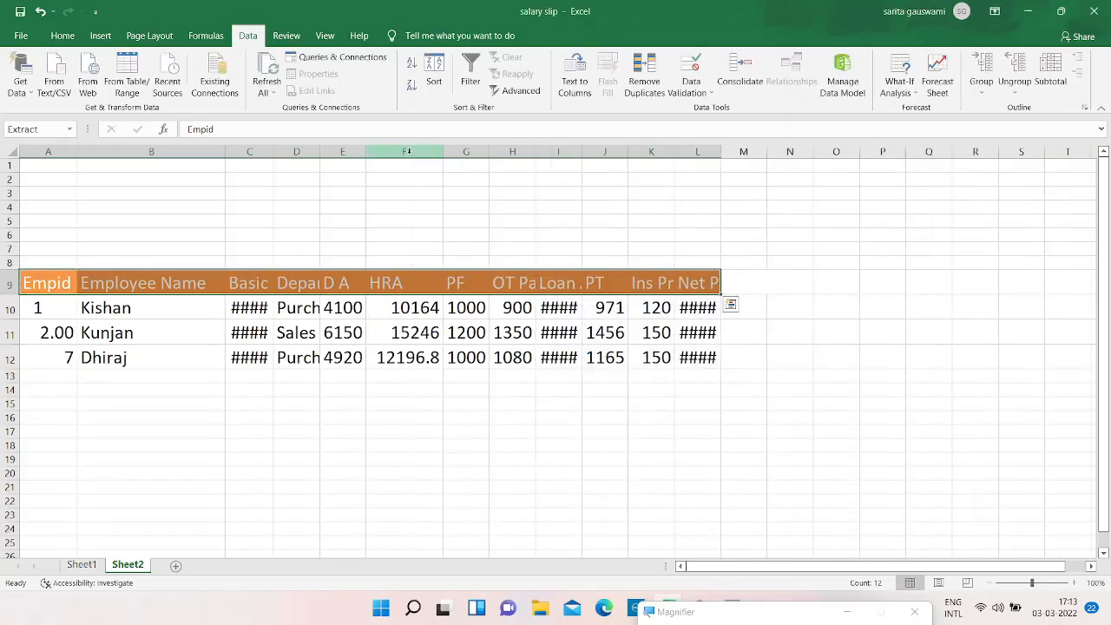
{"action": "double_click", "coordinate": [273, 151]}
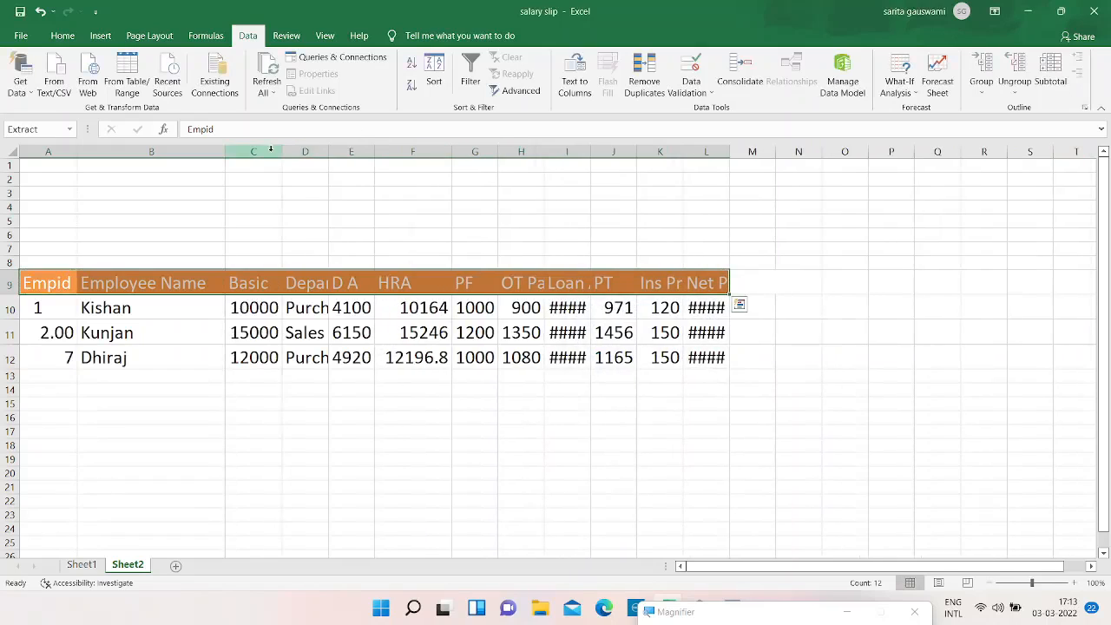
{"action": "double_click", "coordinate": [327, 151]}
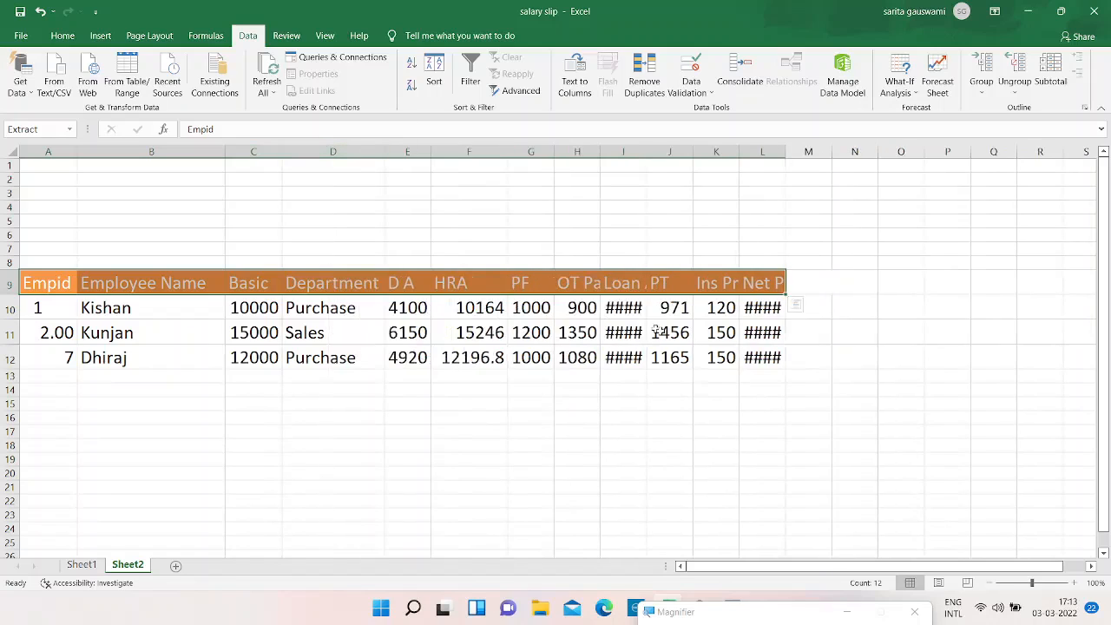
{"action": "double_click", "coordinate": [693, 151]}
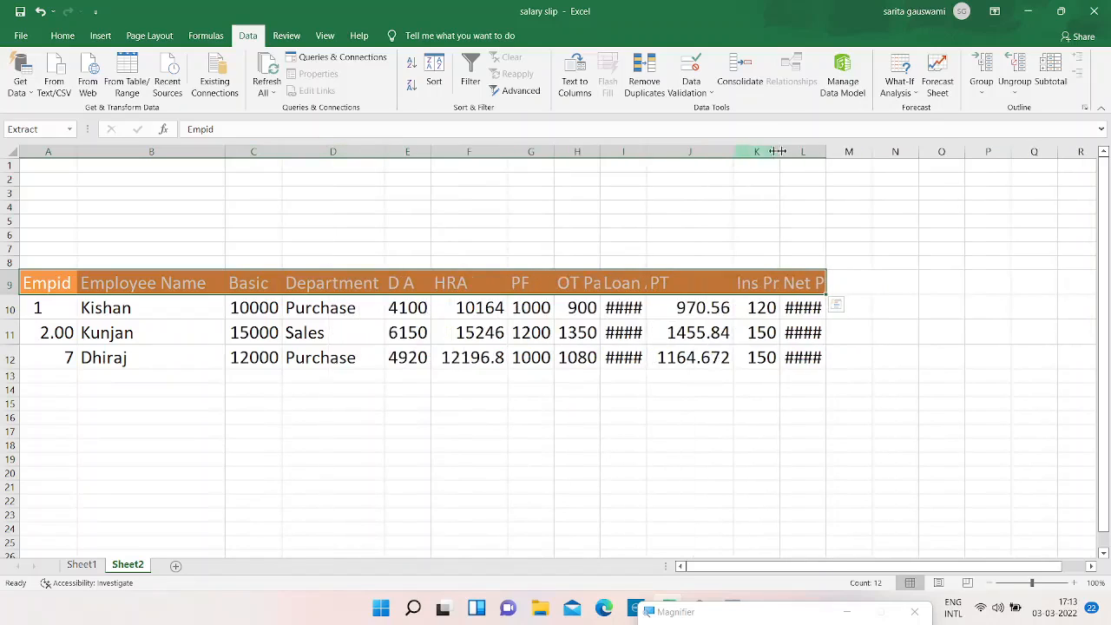
{"action": "double_click", "coordinate": [829, 151]}
{"action": "double_click", "coordinate": [645, 151]}
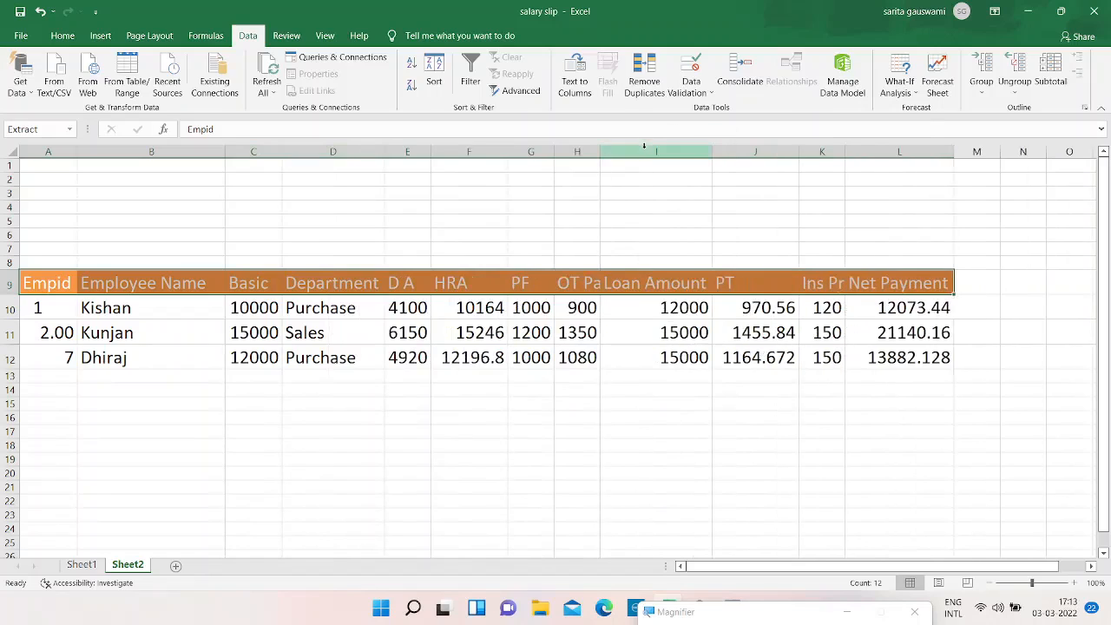
Compare the extracted Basic values on Sheet2 with the Basic column of the Sheet1 salary table.
{"action": "left_click", "coordinate": [258, 317]}
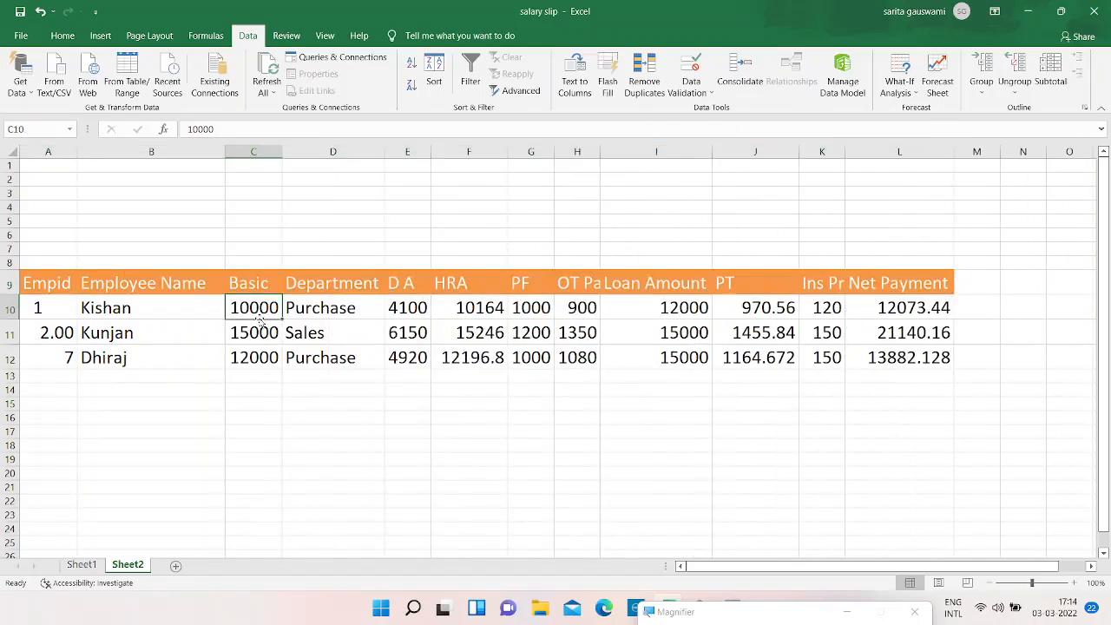
{"action": "left_click", "coordinate": [259, 359]}
{"action": "left_click", "coordinate": [260, 340]}
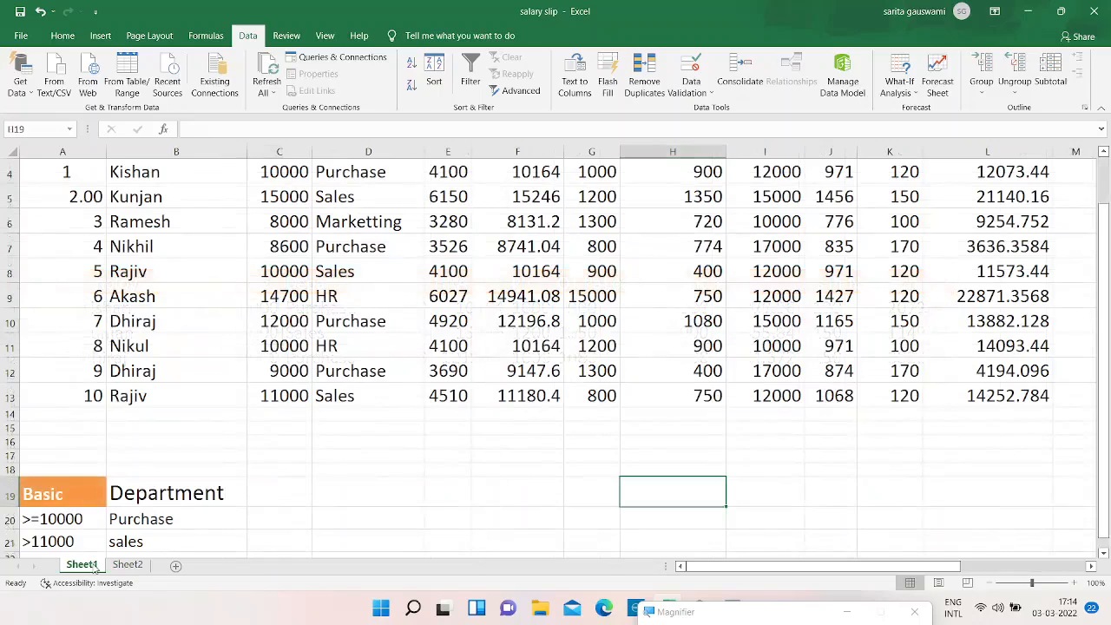
{"action": "key", "text": "Down"}
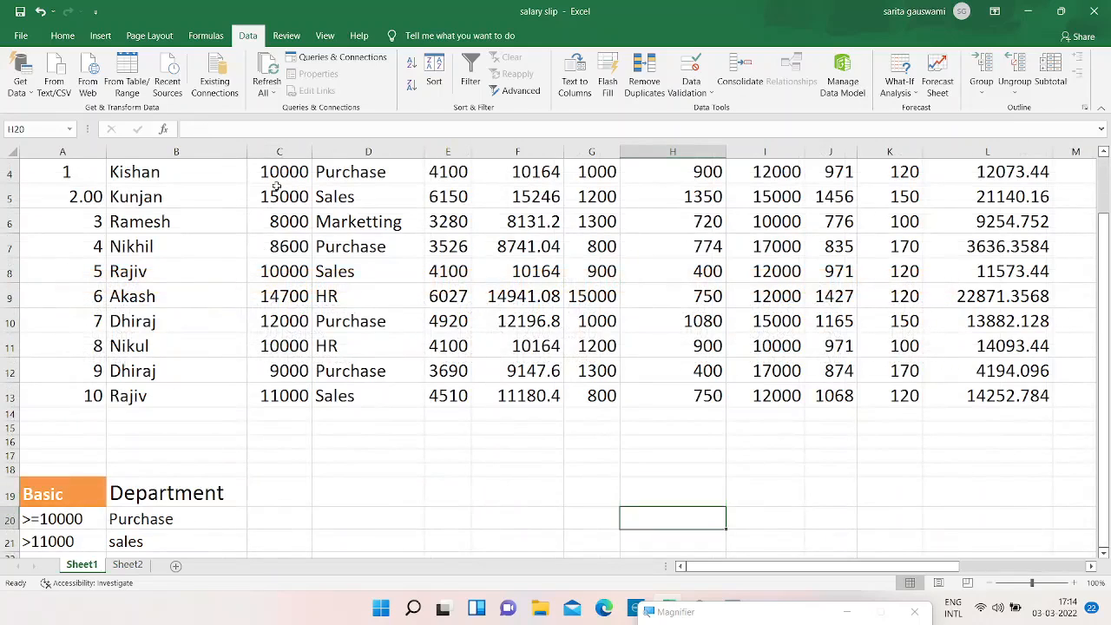
{"action": "left_click", "coordinate": [293, 197]}
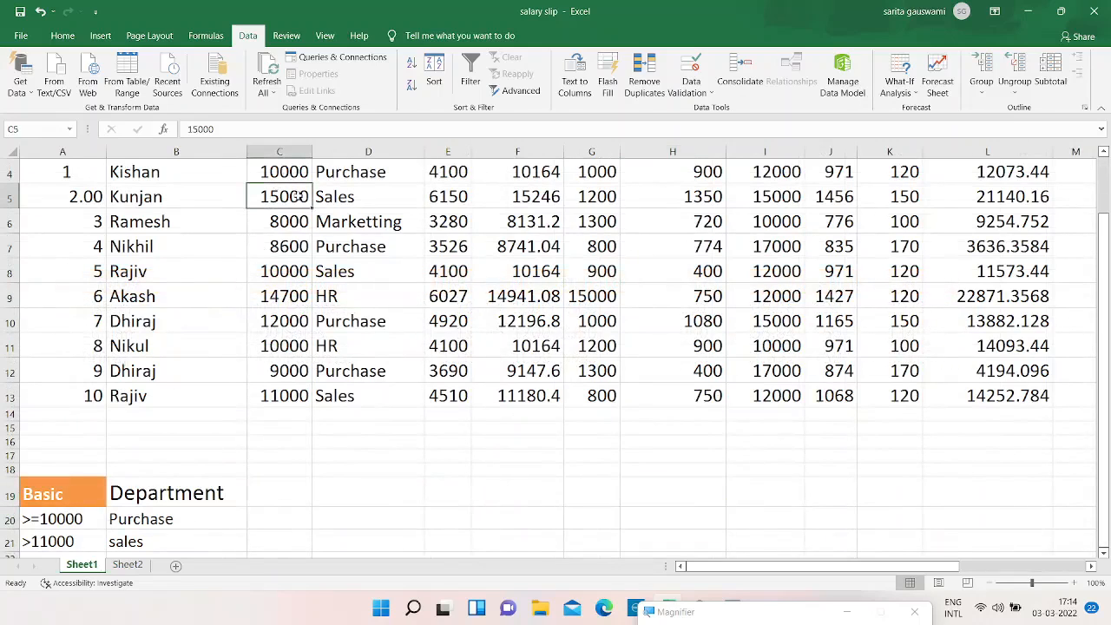
{"action": "left_click", "coordinate": [284, 395]}
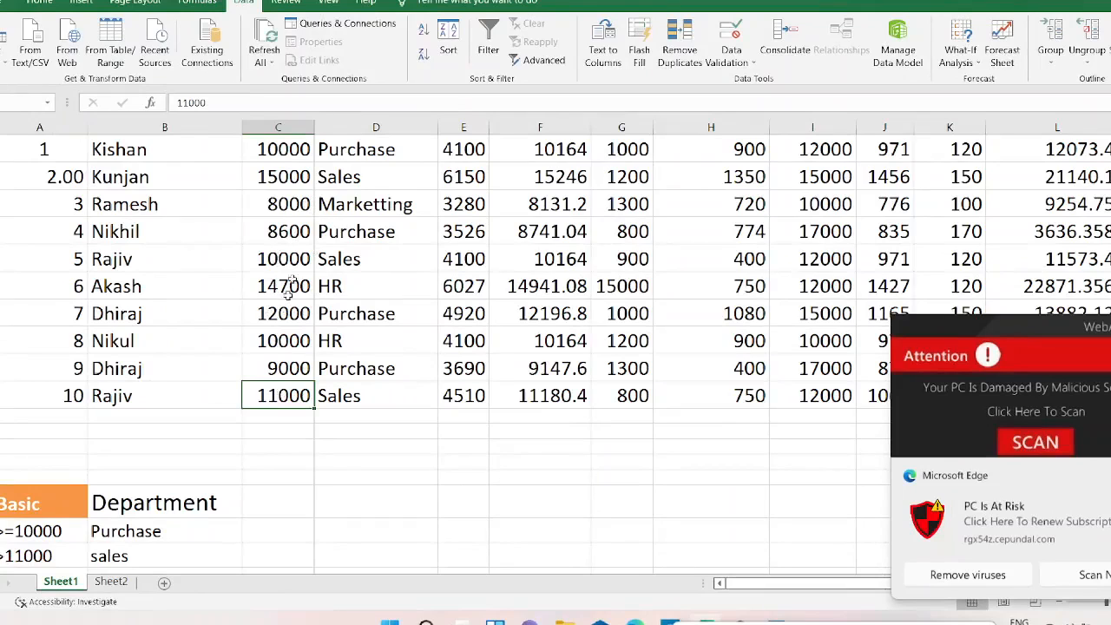
{"action": "left_click", "coordinate": [283, 258]}
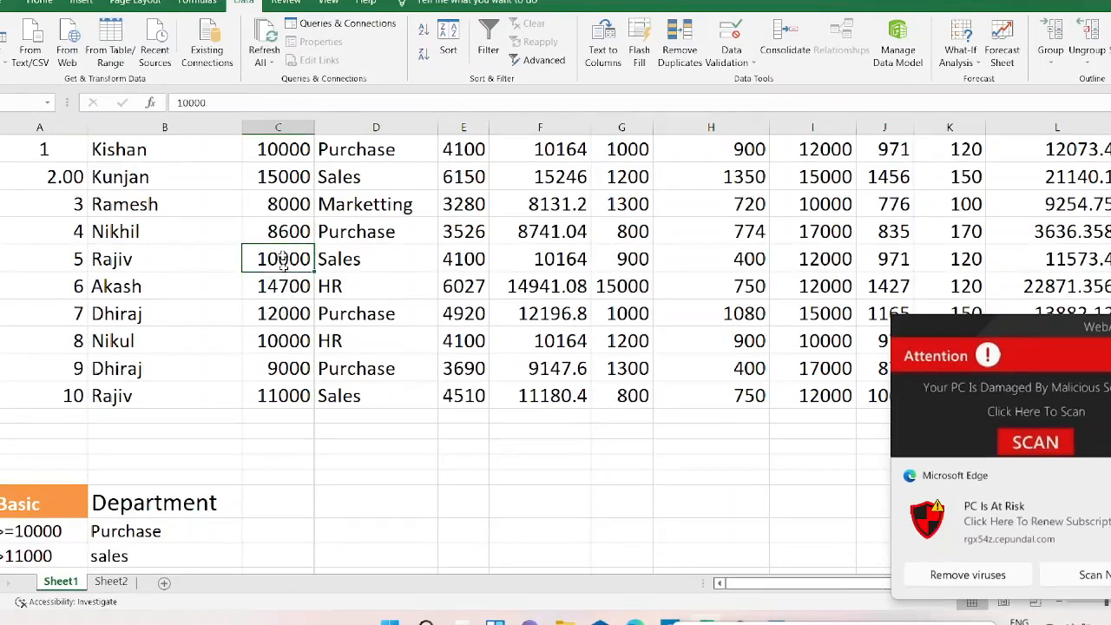
{"action": "left_click", "coordinate": [301, 176]}
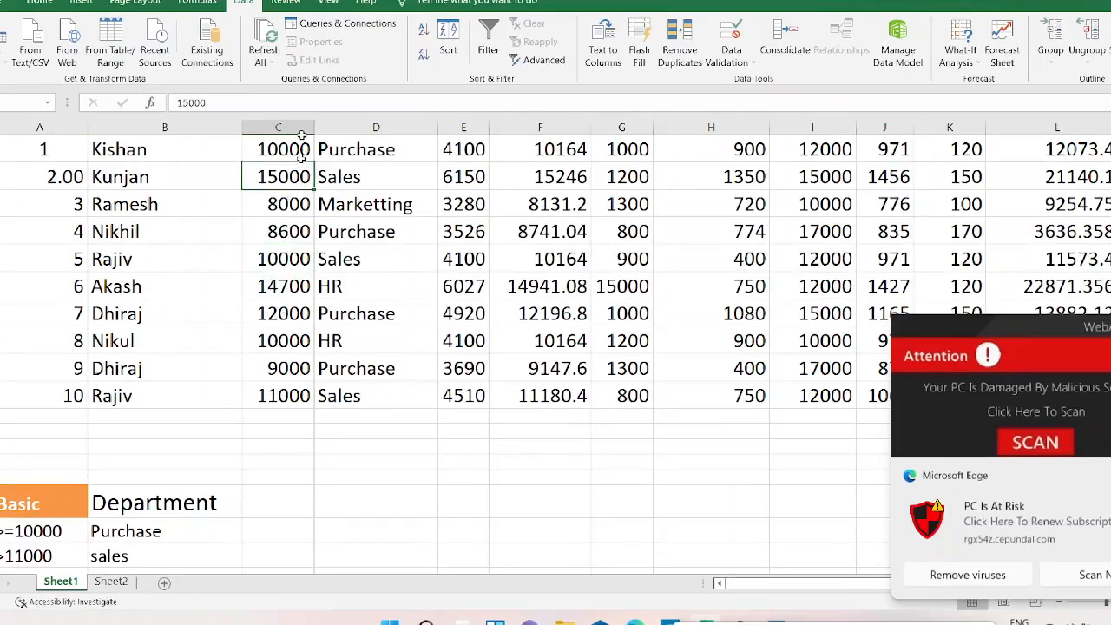
{"action": "left_click", "coordinate": [298, 145]}
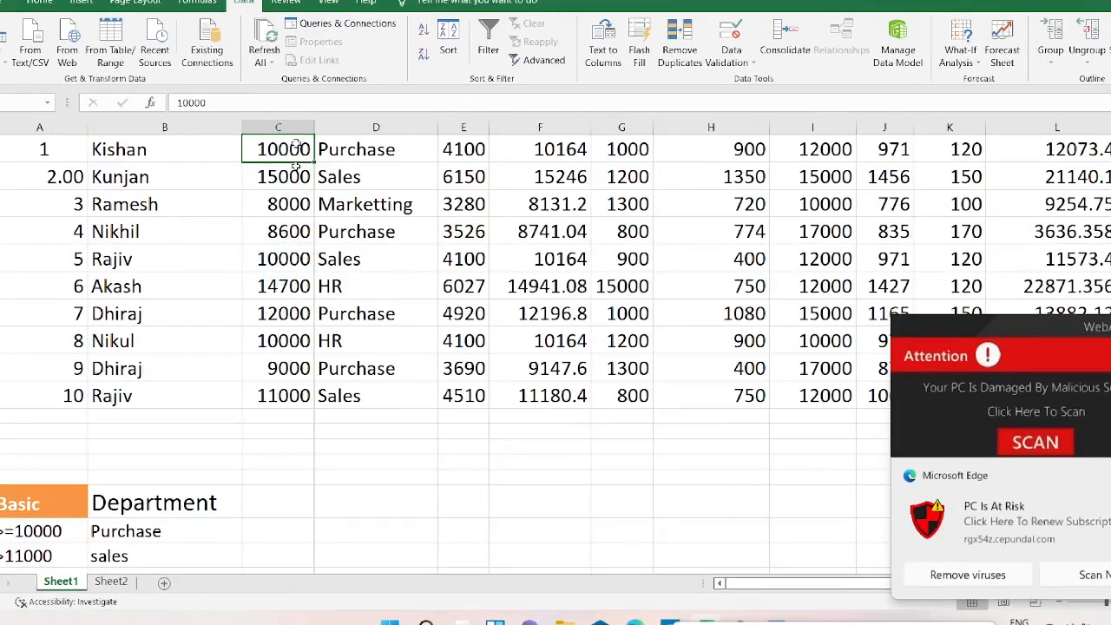
{"action": "left_click", "coordinate": [295, 318]}
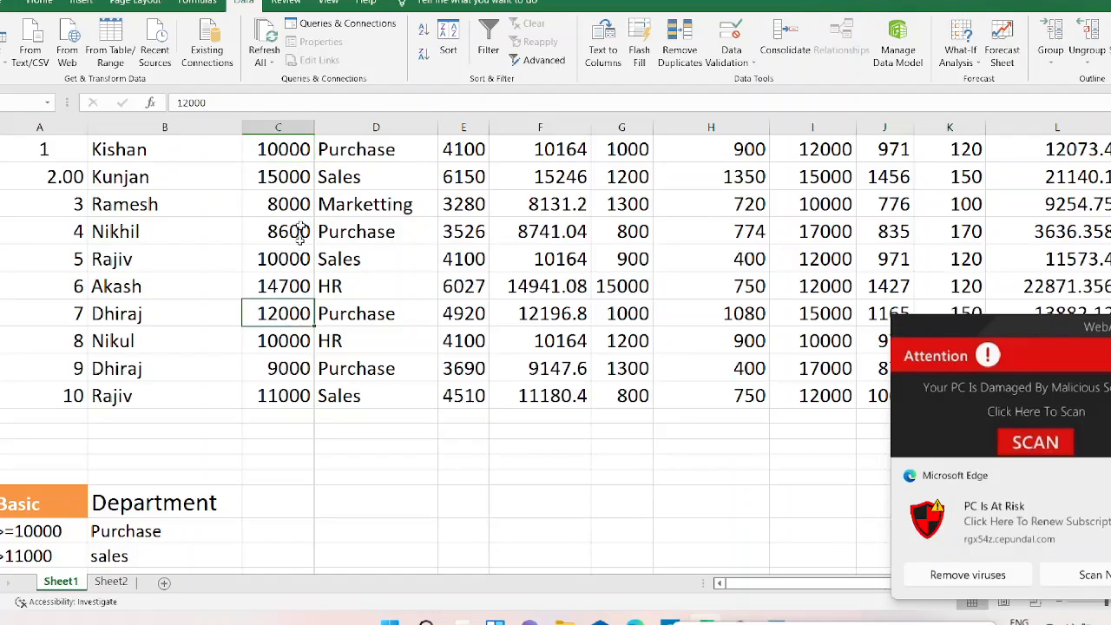
{"action": "left_click", "coordinate": [288, 379]}
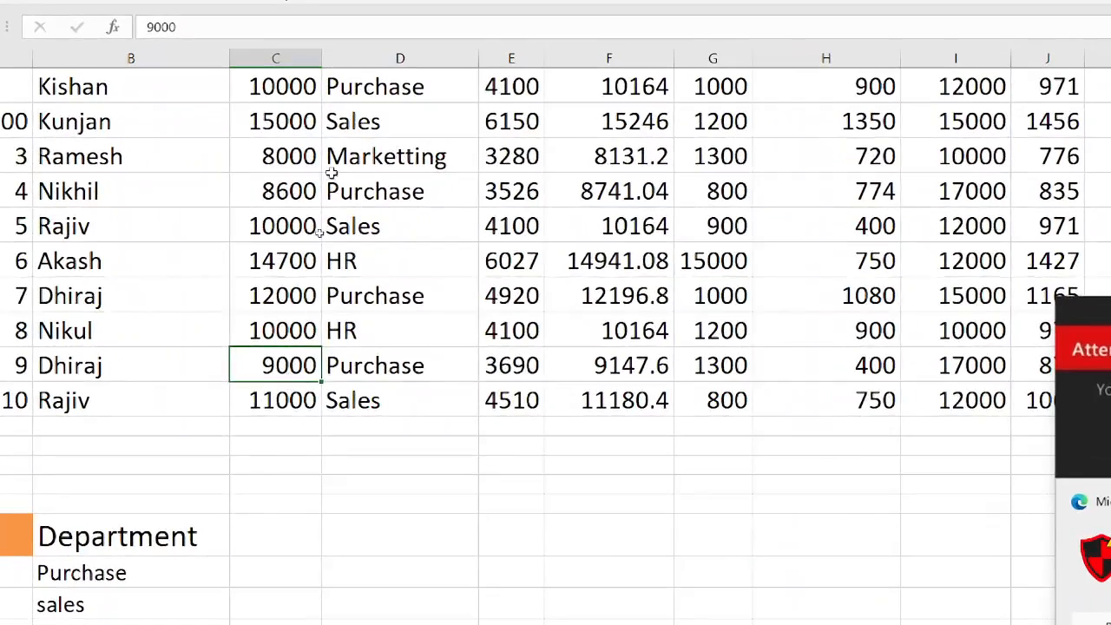
{"action": "left_click", "coordinate": [281, 194]}
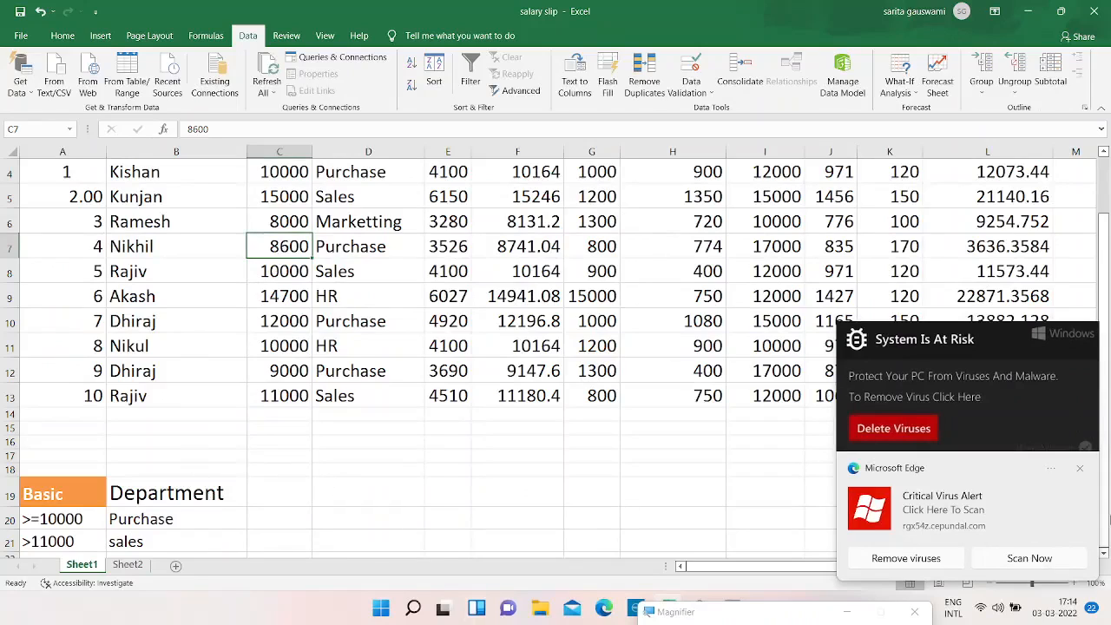
{"action": "left_click", "coordinate": [1082, 469]}
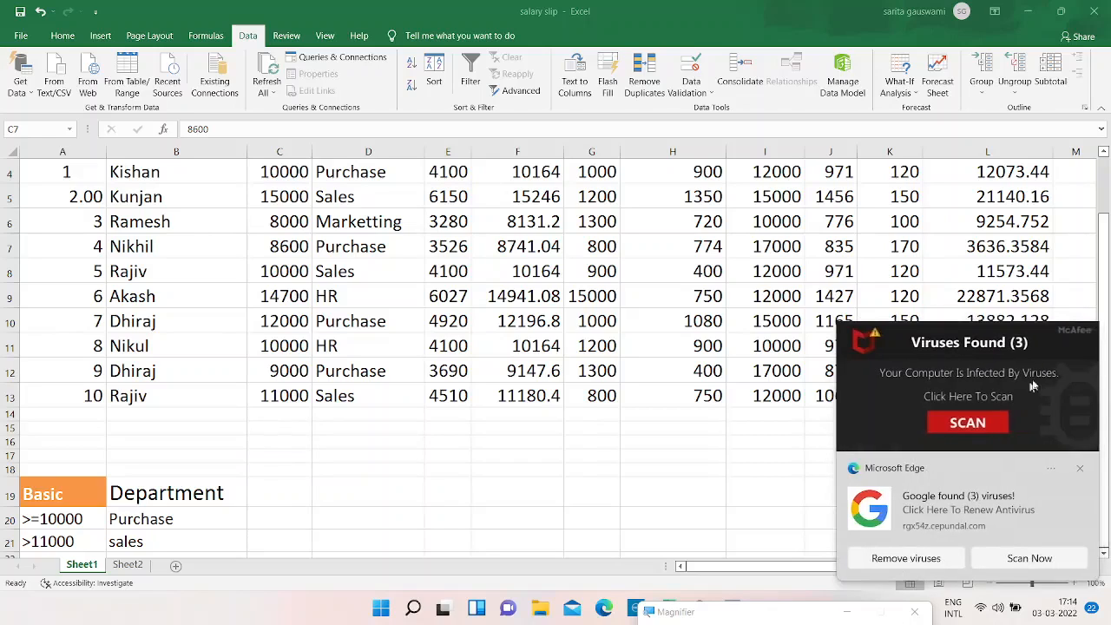
{"action": "left_click", "coordinate": [1079, 469]}
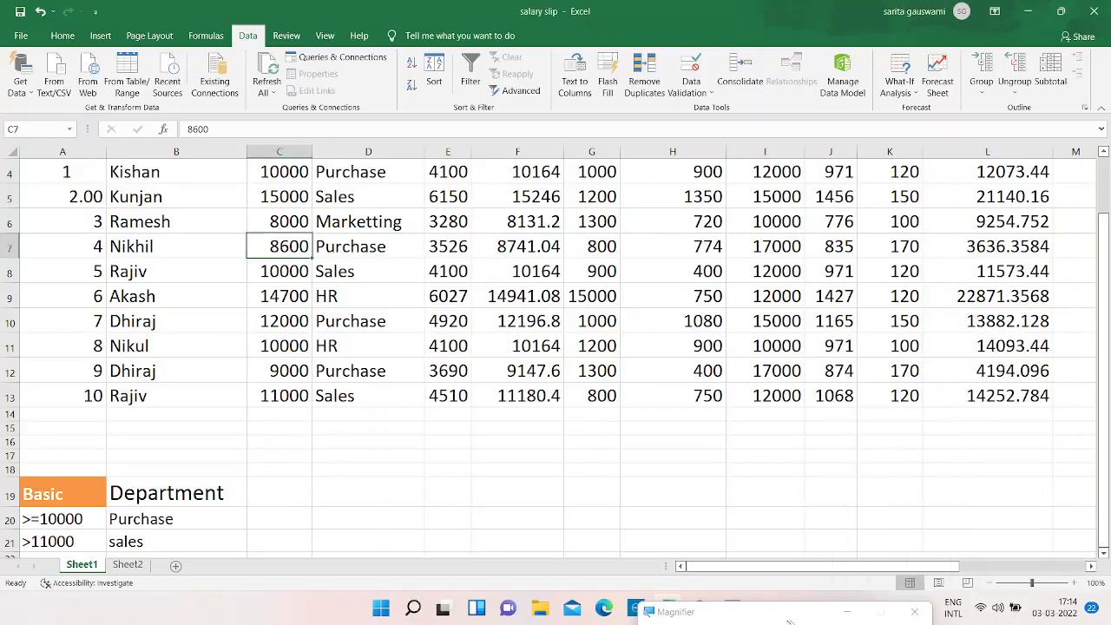